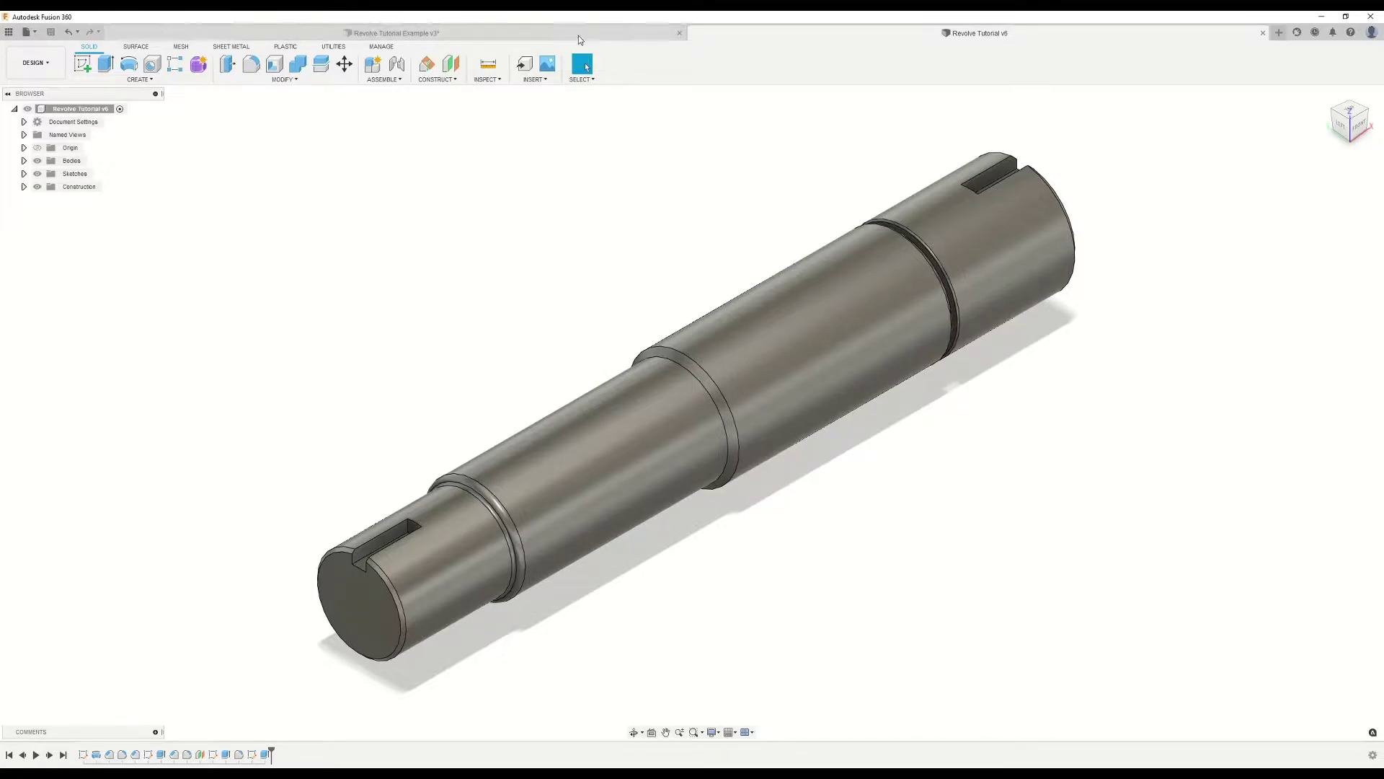
Step: Switch to the Revolve Tutorial Example document and start a revolve with the stepped shaft profile selected
click(504, 29)
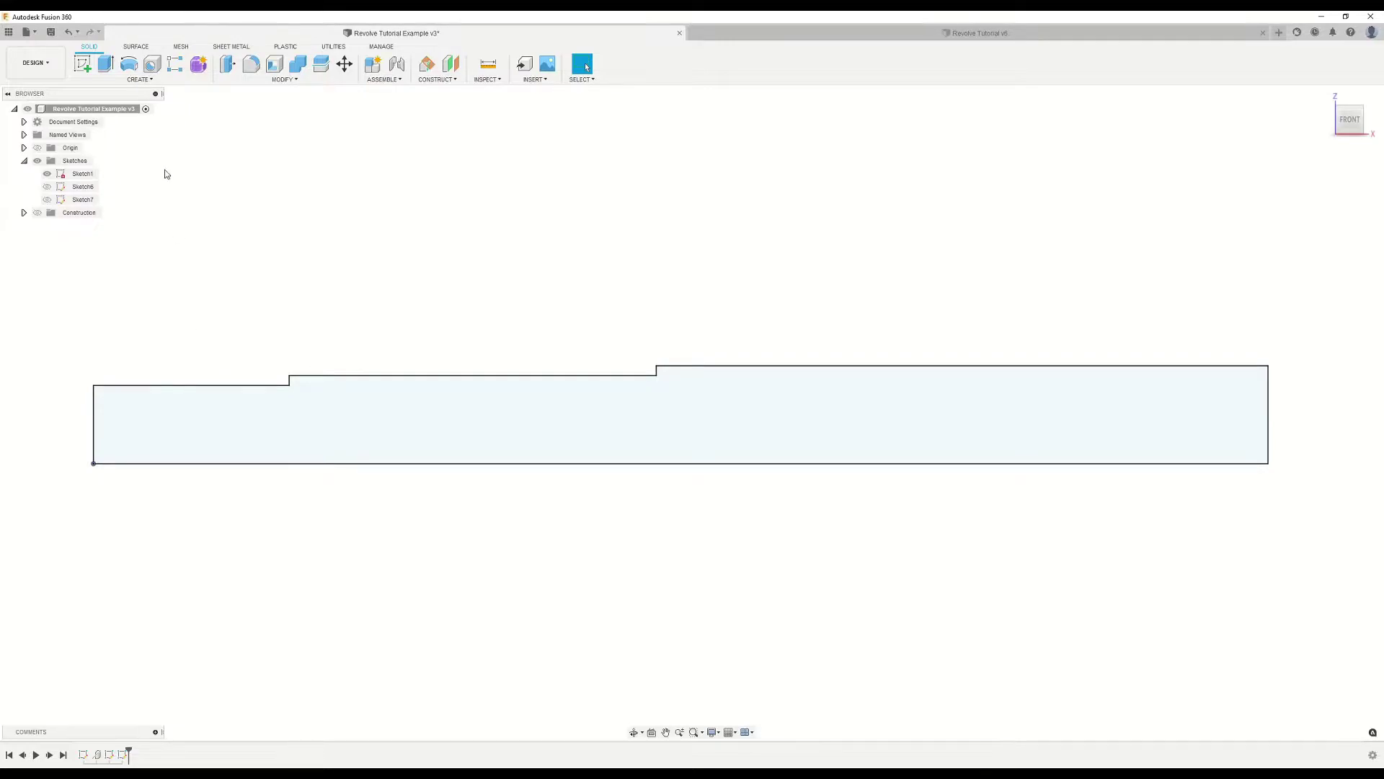
click(128, 65)
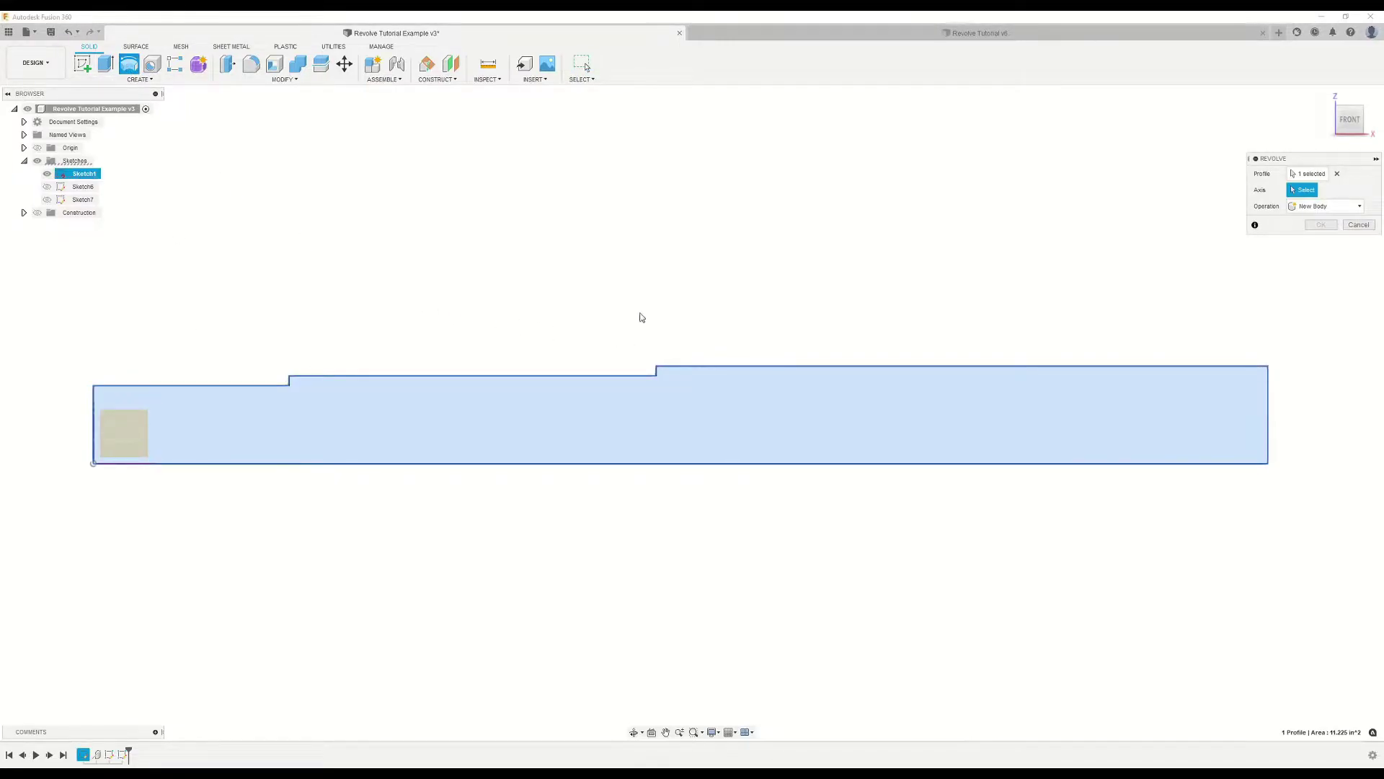
shift+middle_drag(809, 313, 783, 358)
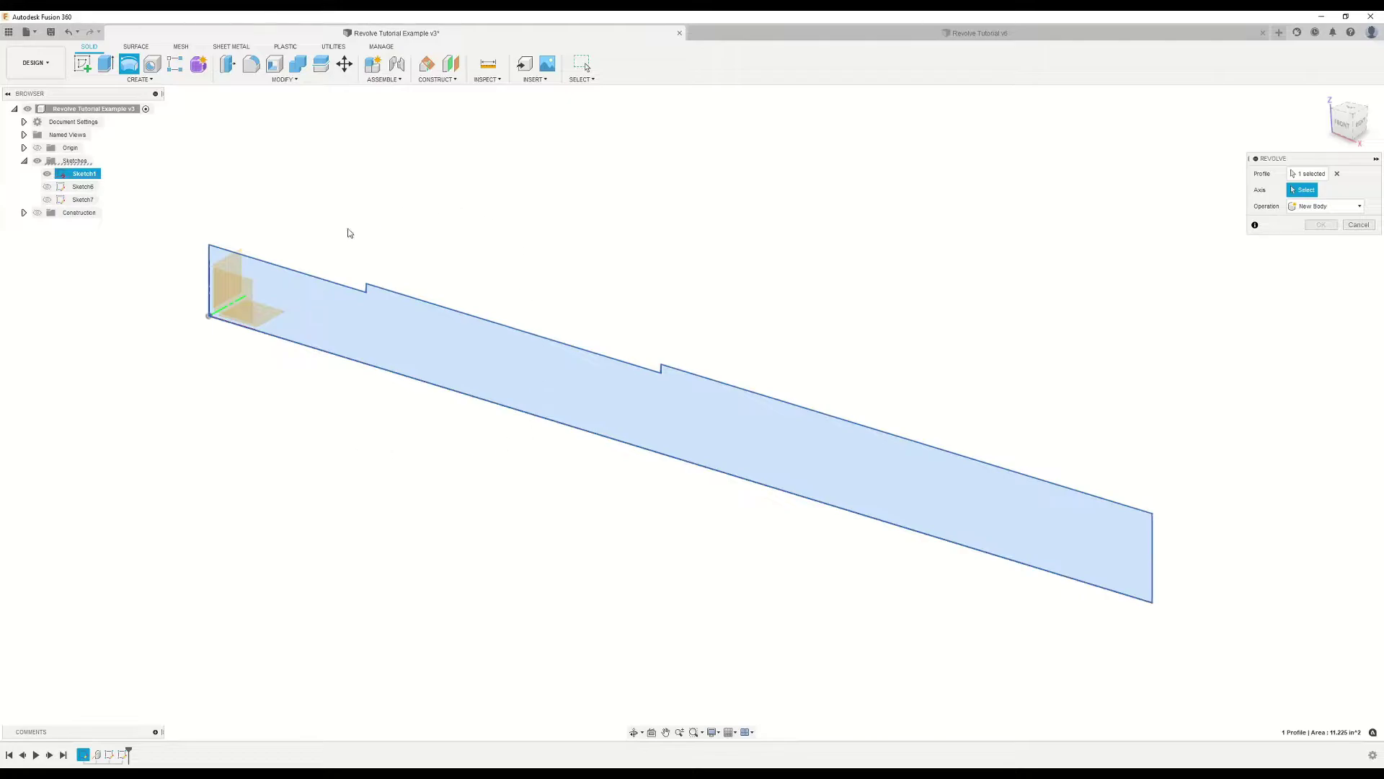
click(1336, 173)
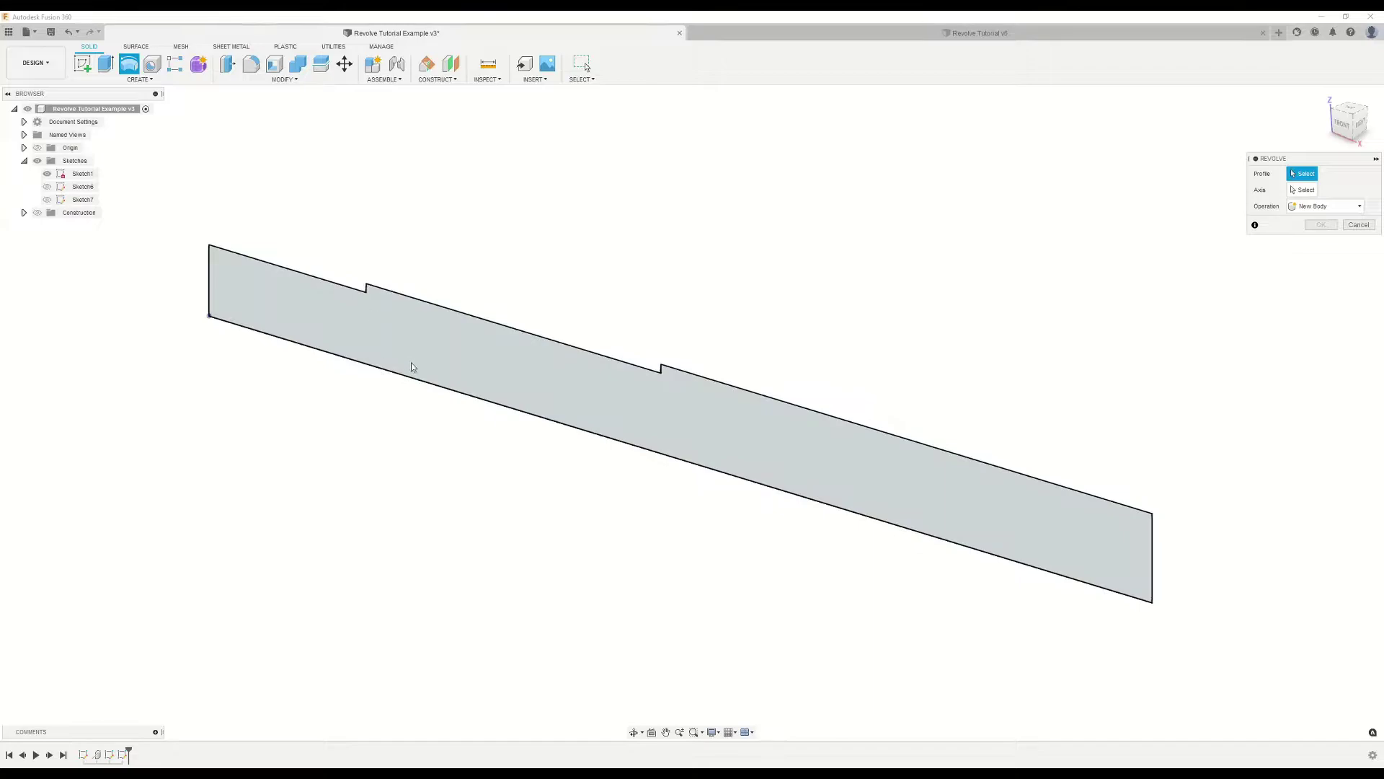
click(516, 365)
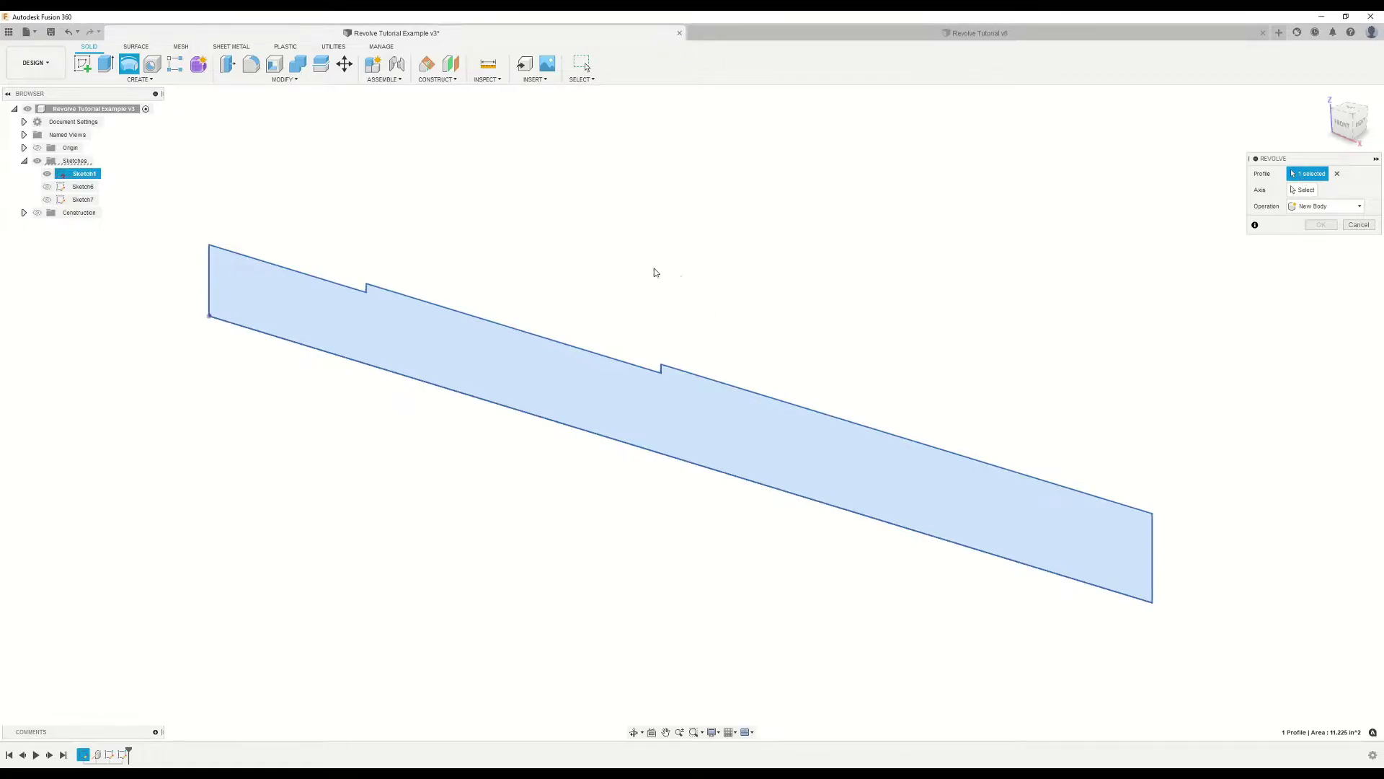
Step: Reselect the shaft profile and, after rejecting the short left edge, revolve about the long bottom edge
click(1337, 175)
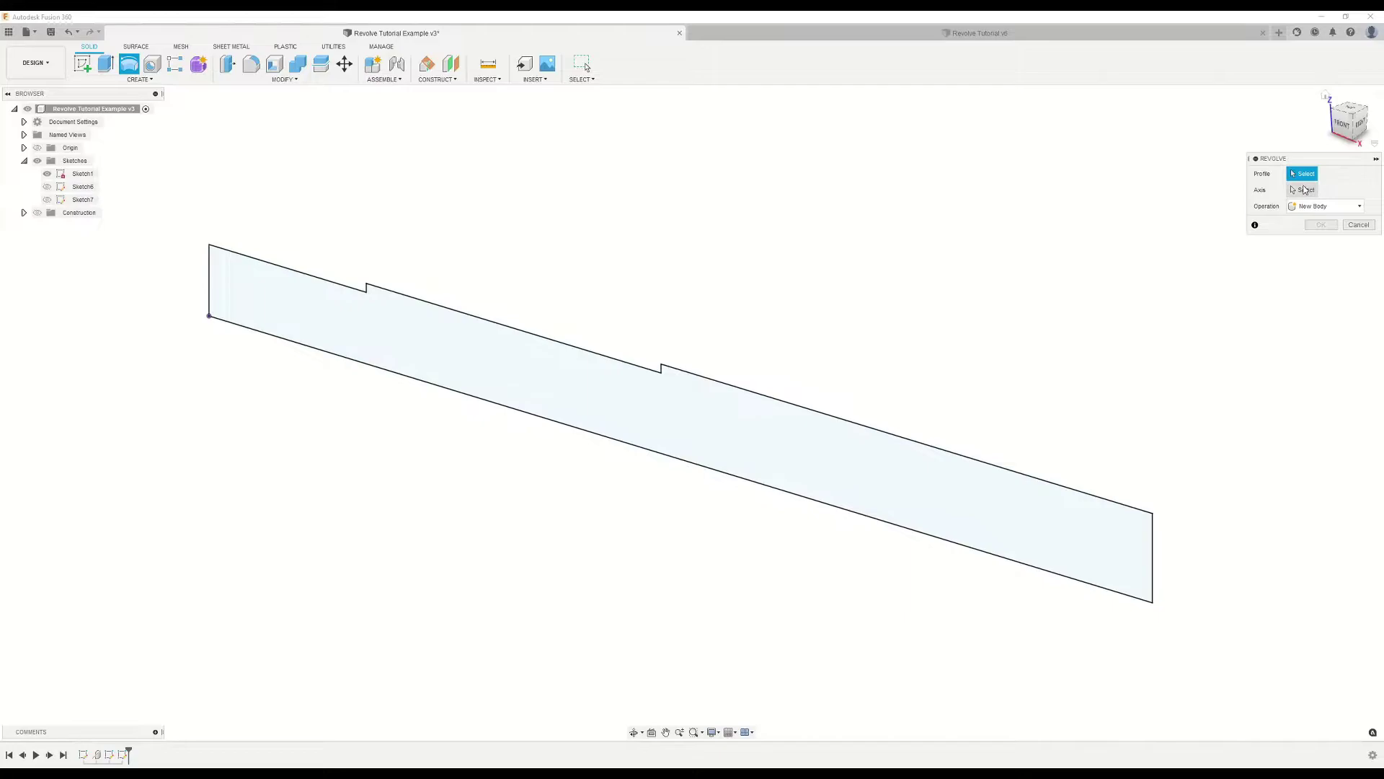
click(666, 413)
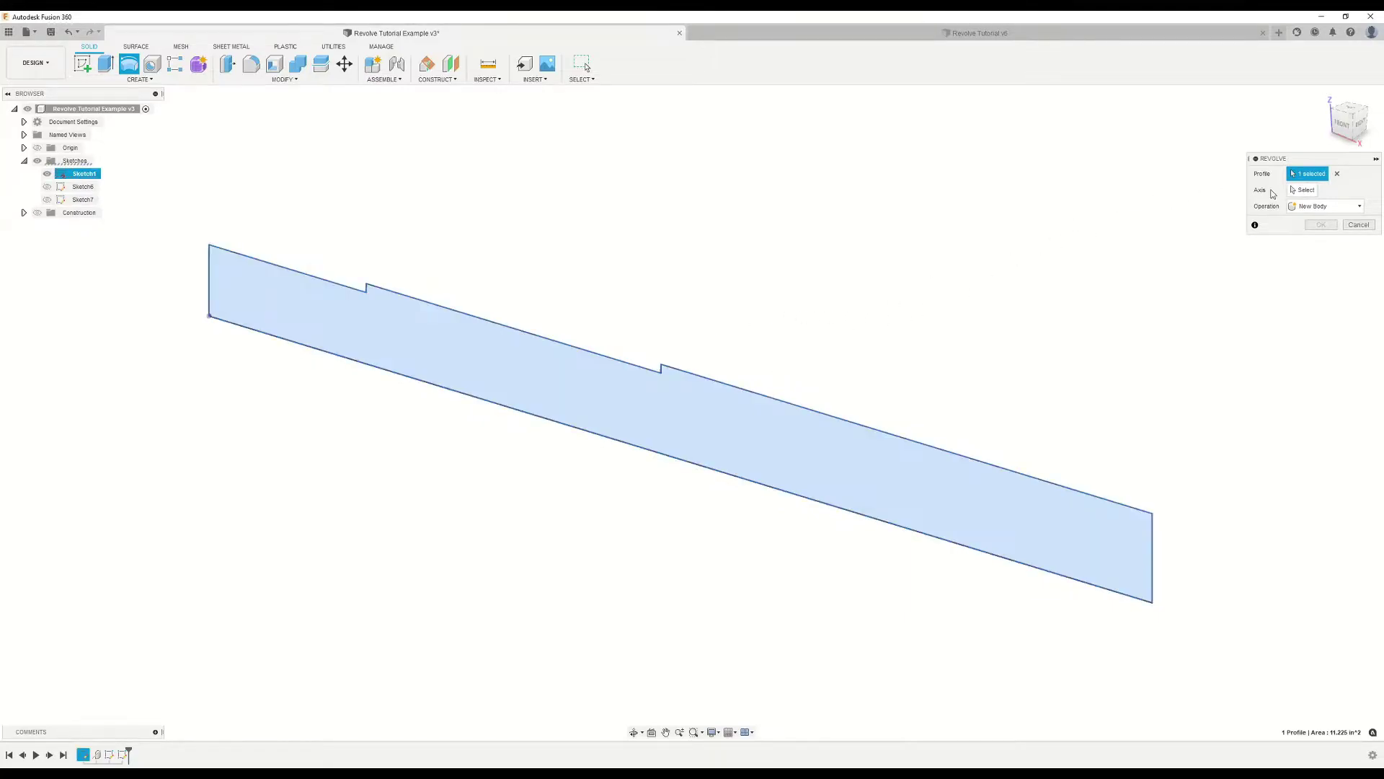
click(1298, 190)
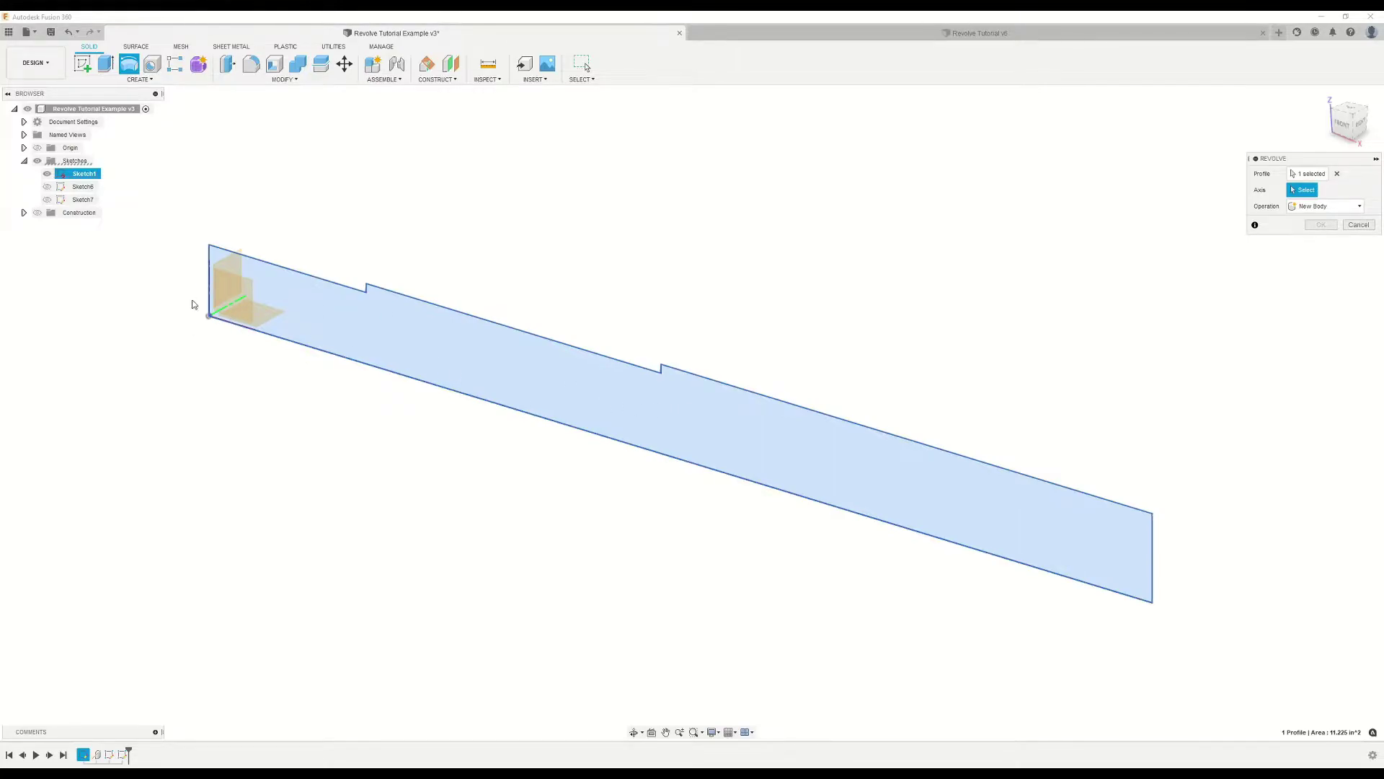
click(209, 278)
scroll(404, 346, down, 5)
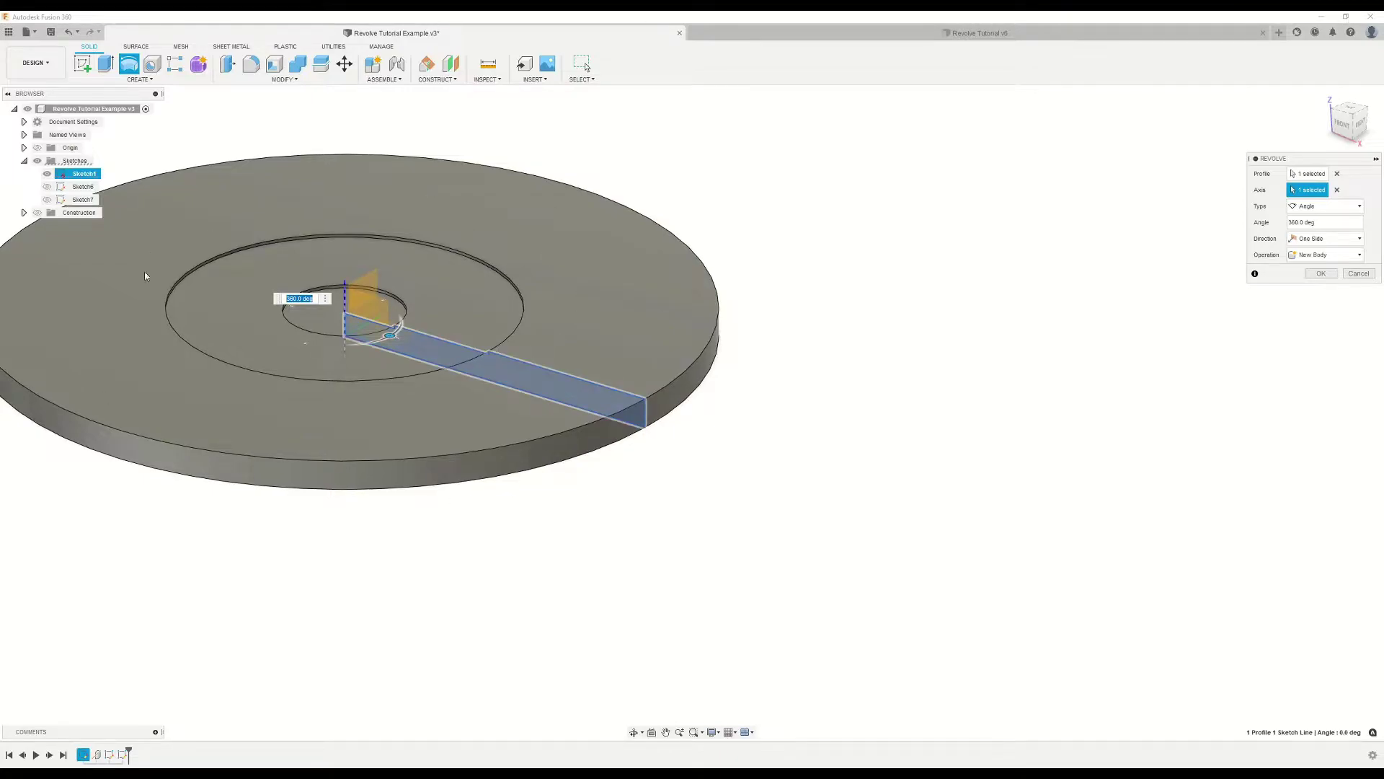
click(1337, 190)
middle_drag(434, 377, 535, 375)
scroll(536, 375, up, 5)
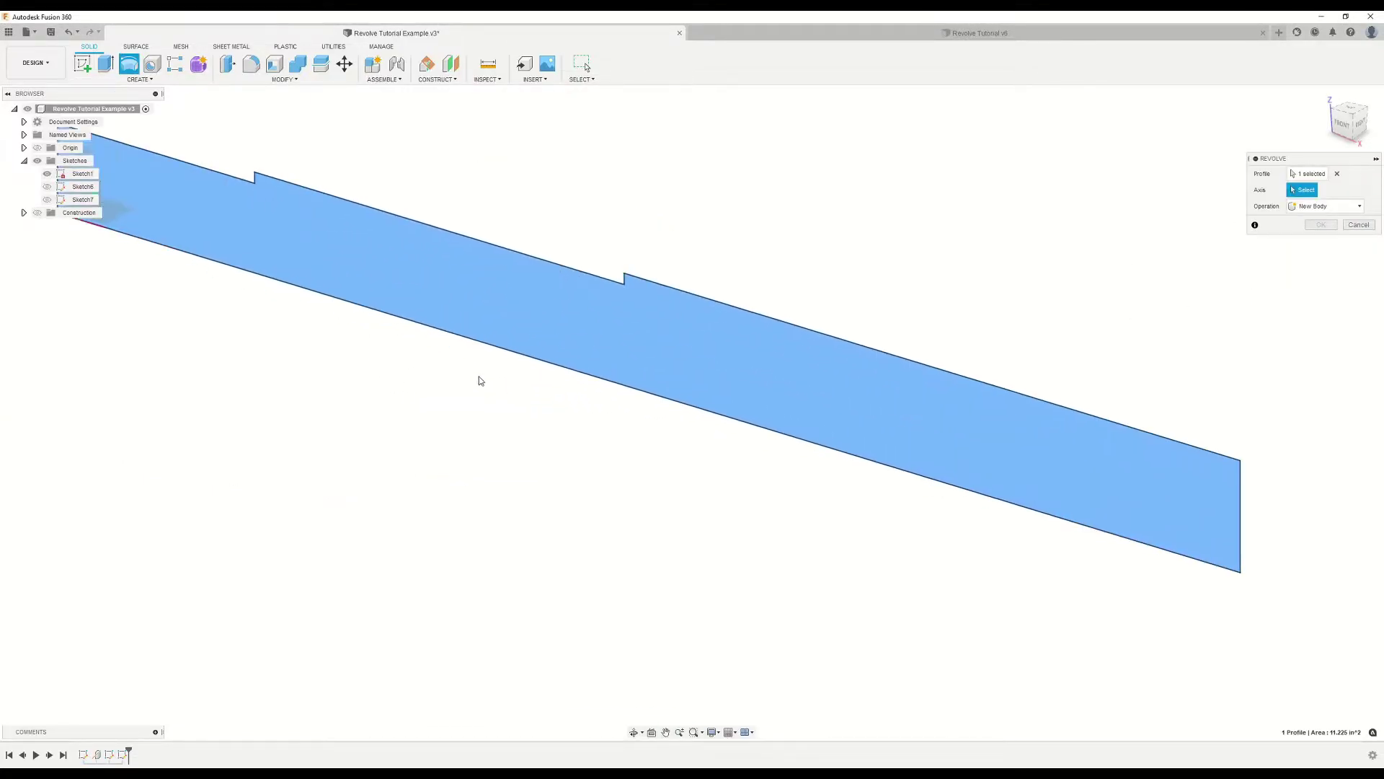
click(519, 358)
scroll(364, 362, down, 5)
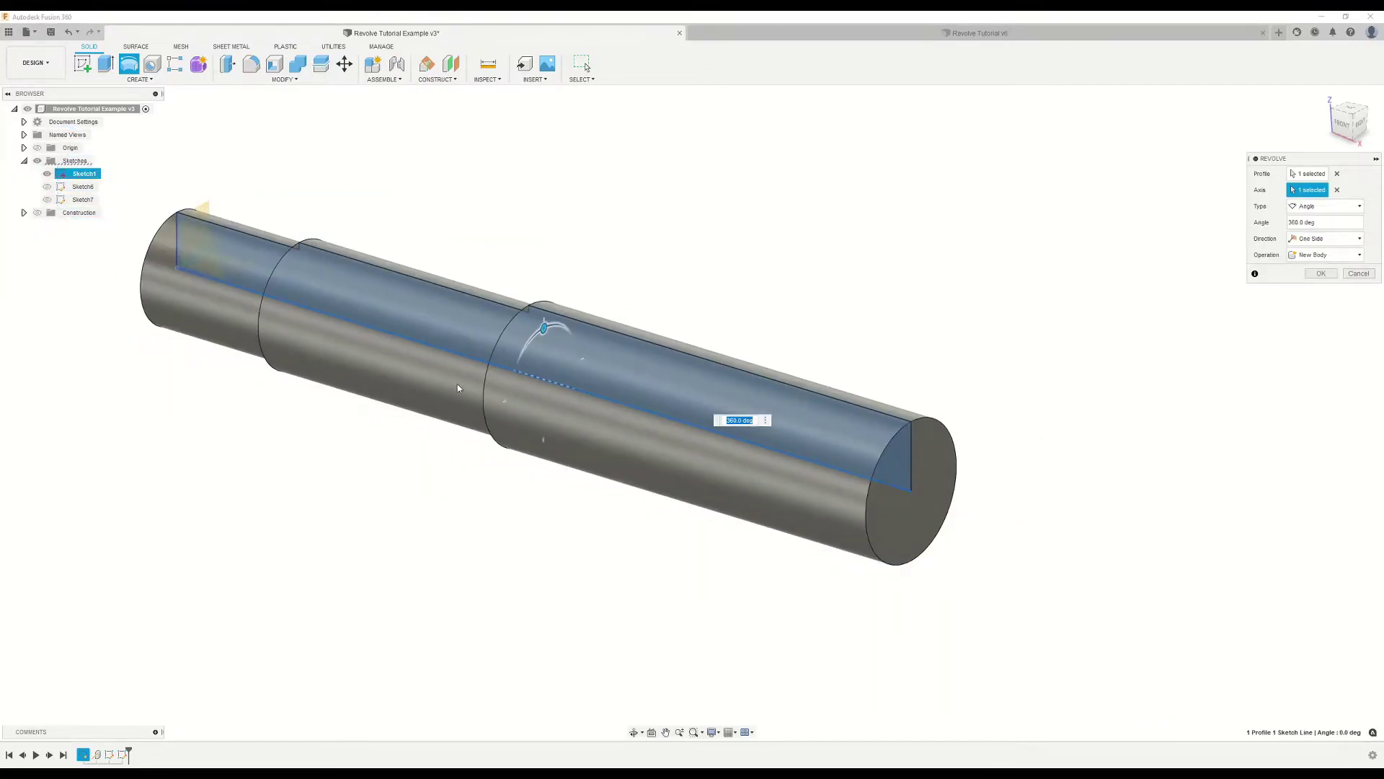
shift+middle_drag(364, 362, 335, 438)
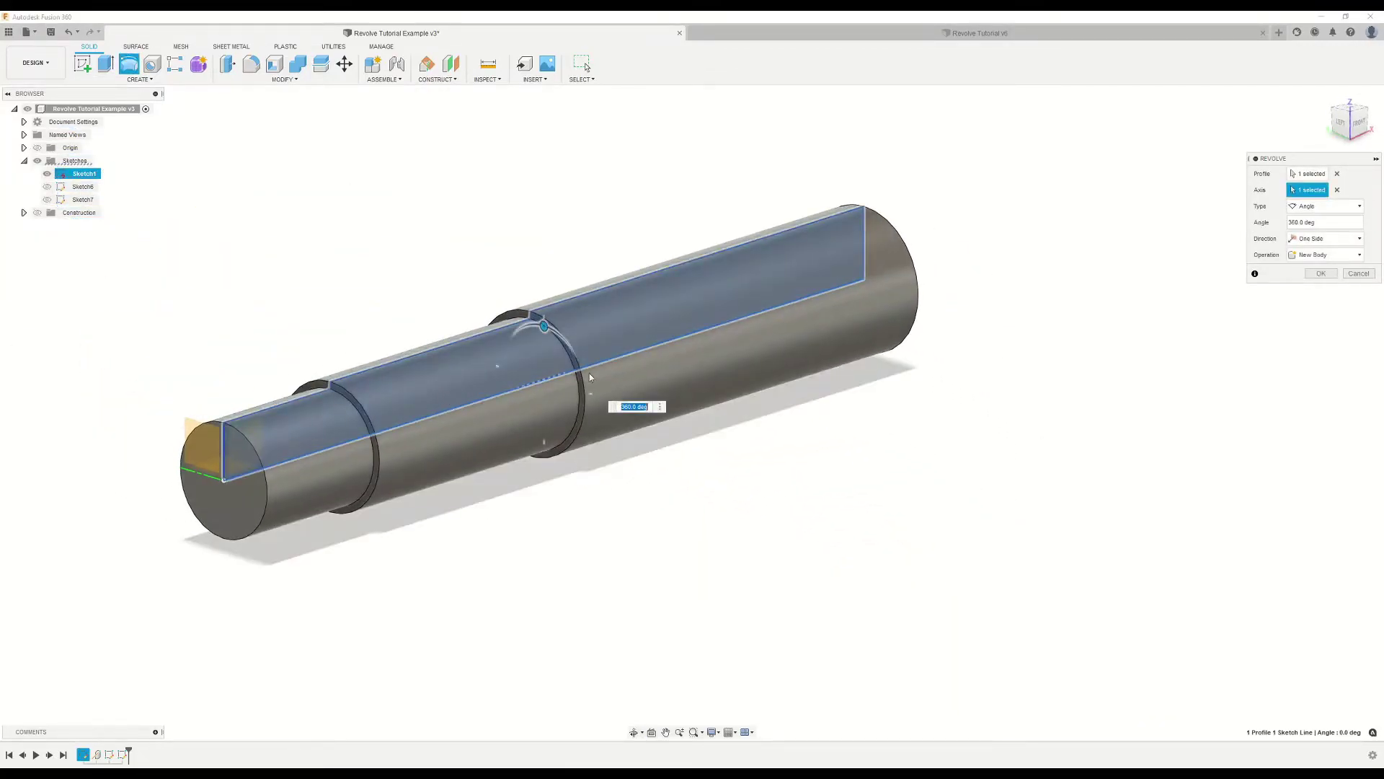
middle_drag(460, 421, 698, 379)
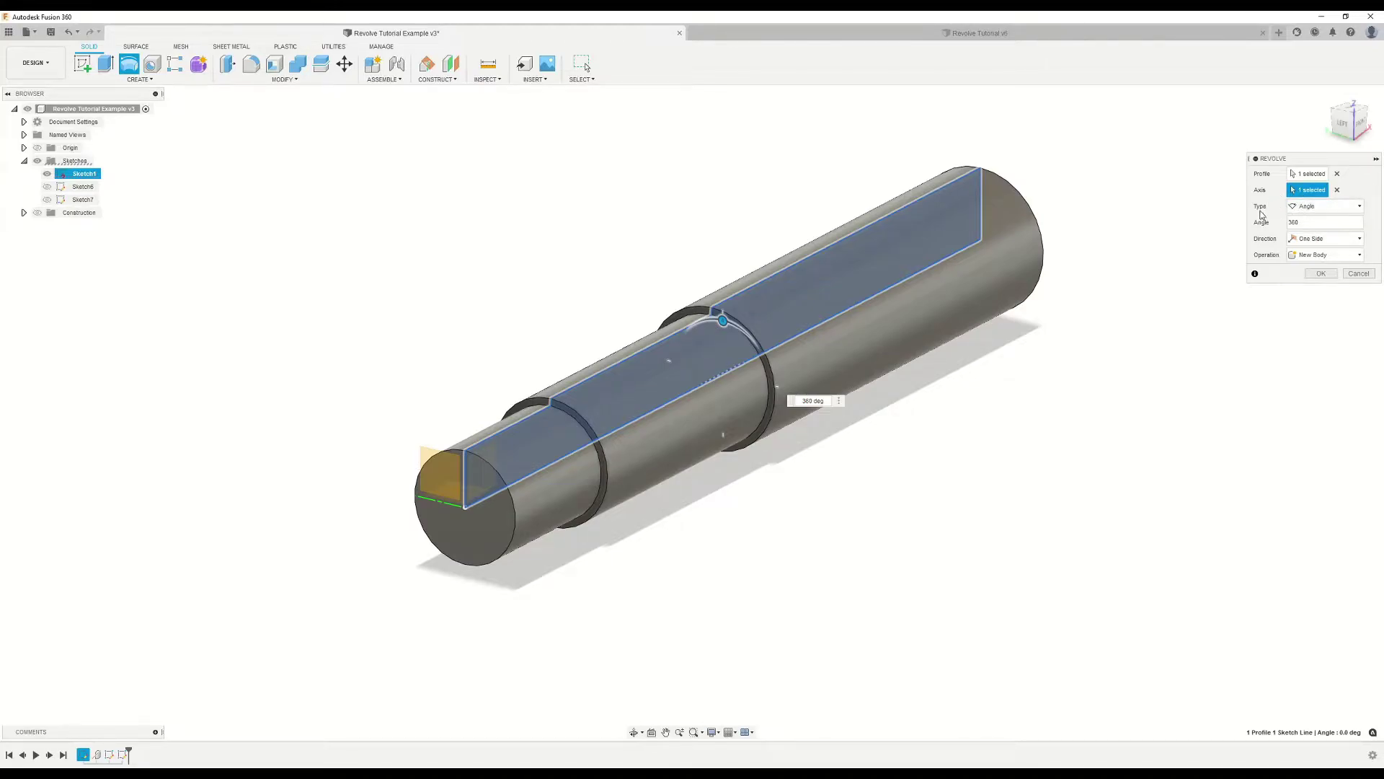
Step: Type a new revolve angle, then drag the angle manipulator to enlarge it to 145 degrees
click(1305, 221)
text(120)
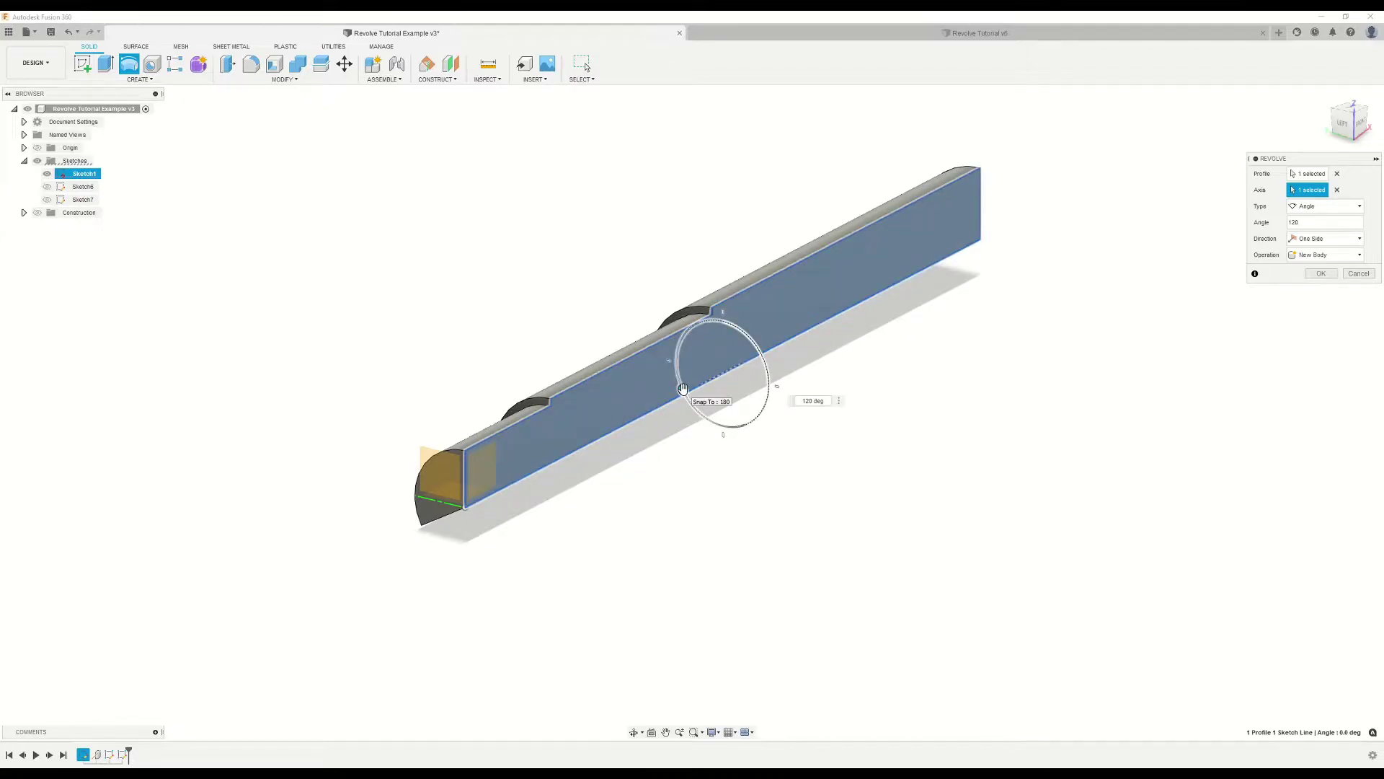
mouse_move(683, 389)
mouse_down()
mouse_move(693, 421)
mouse_move(724, 432)
mouse_move(763, 396)
mouse_move(723, 323)
mouse_move(681, 383)
mouse_move(723, 431)
mouse_move(765, 400)
mouse_move(728, 430)
mouse_move(690, 402)
mouse_up()
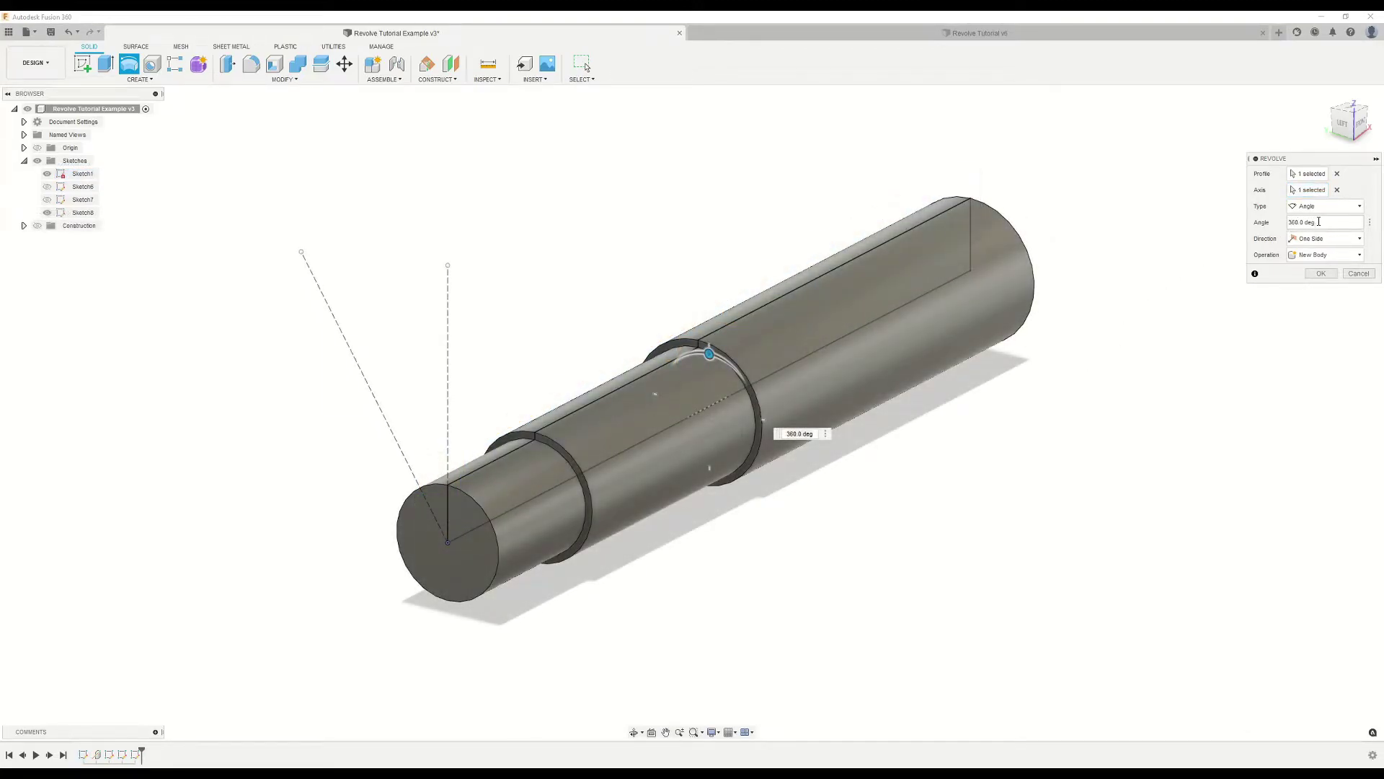
Step: Measure the revolve angle between the two dashed sketch lines, setting it to 33 degrees
click(1372, 225)
click(1334, 260)
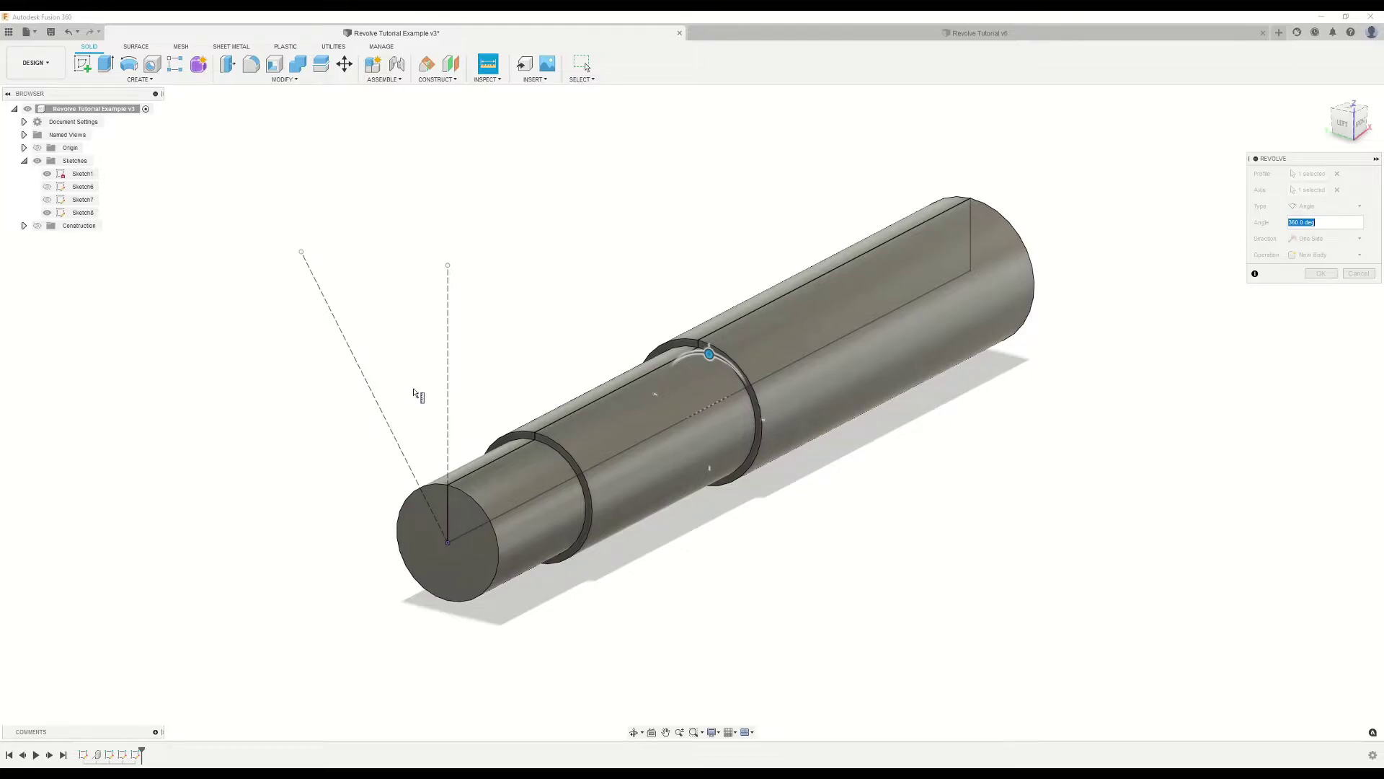
click(396, 442)
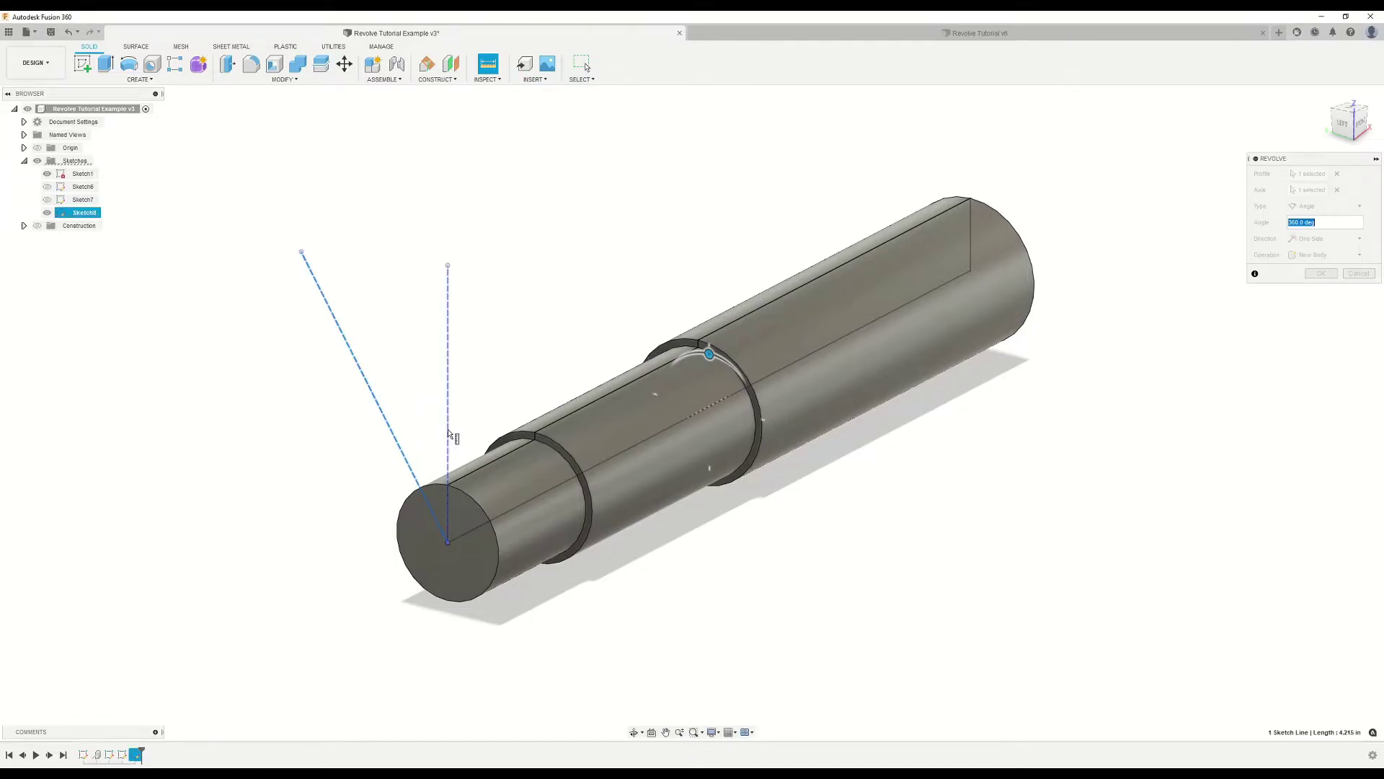
click(447, 452)
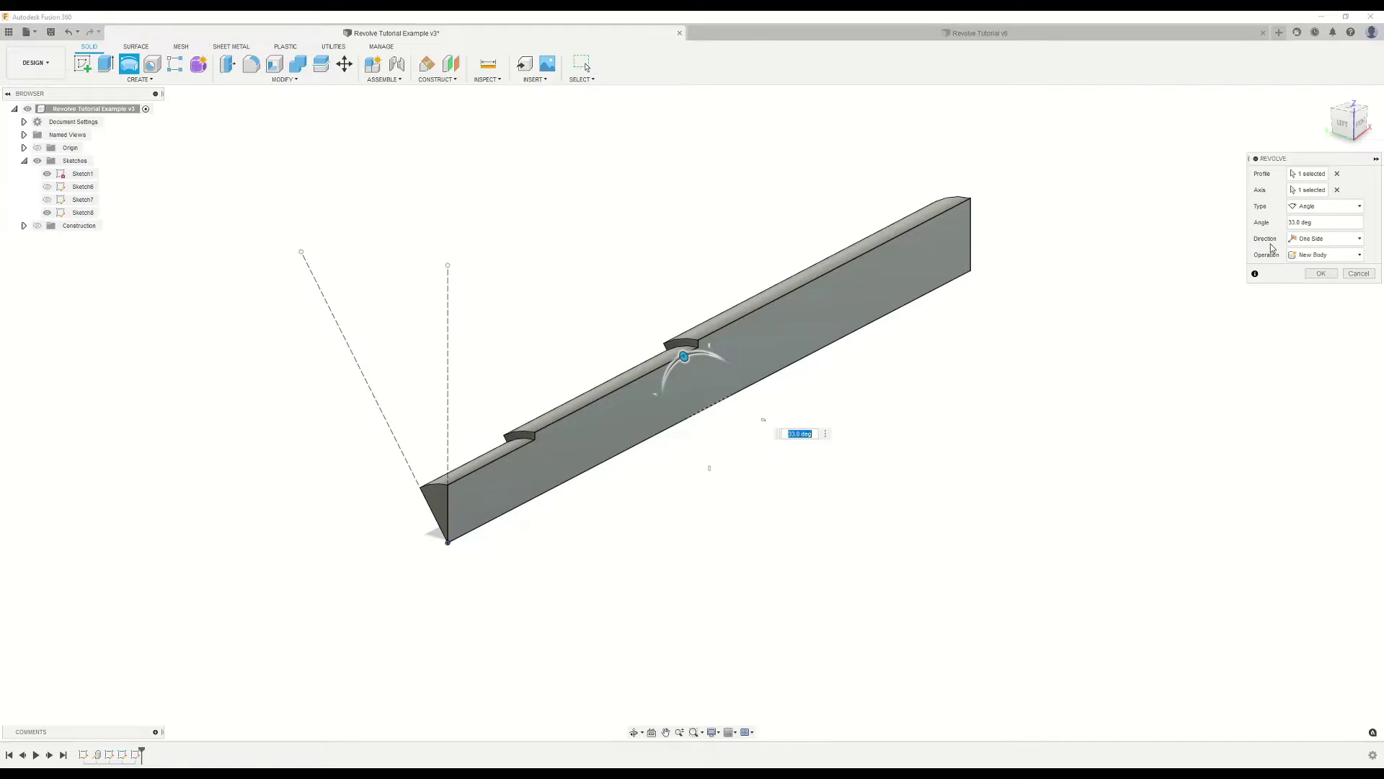
Step: Sweep the revolve angle to about 285 degrees and switch the direction to Two Sides
key(shift+Tab)
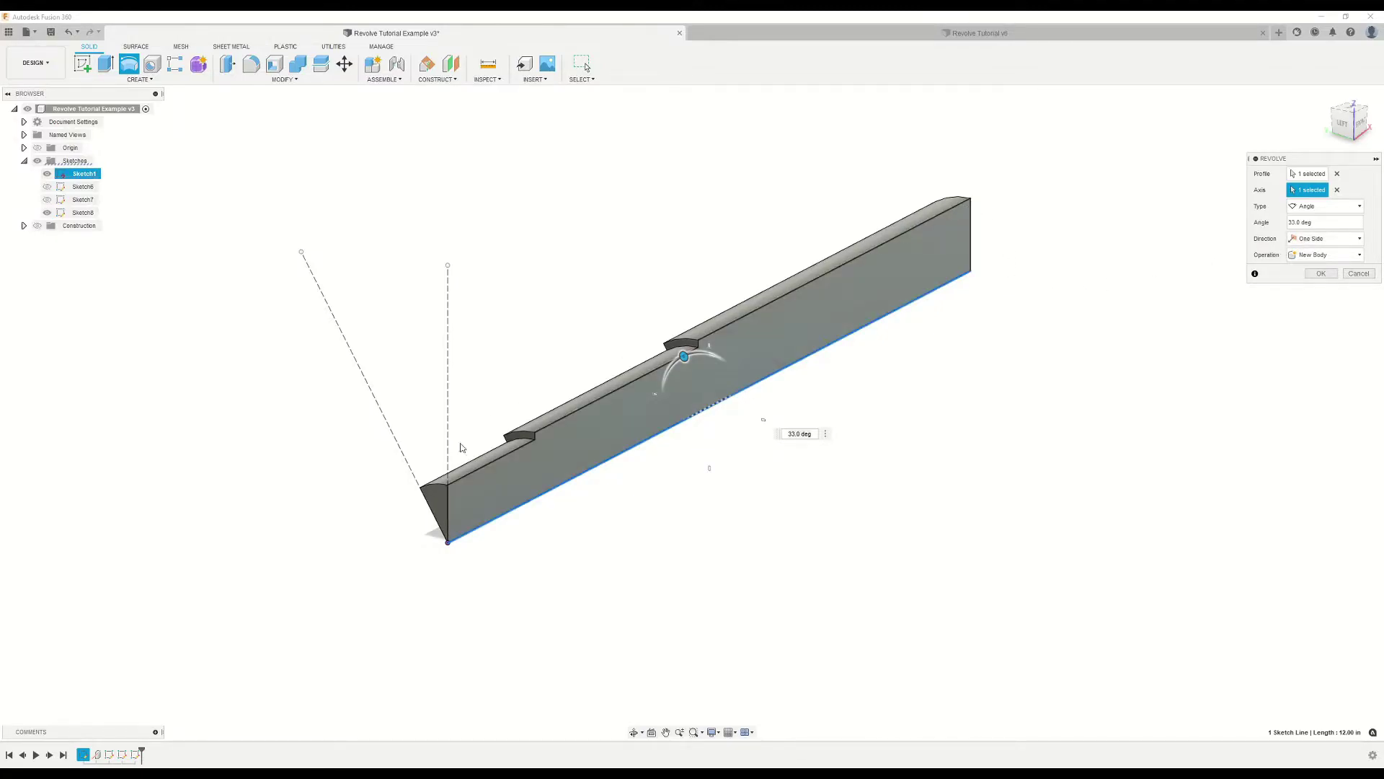
drag(683, 354, 787, 403)
click(1325, 237)
click(1321, 265)
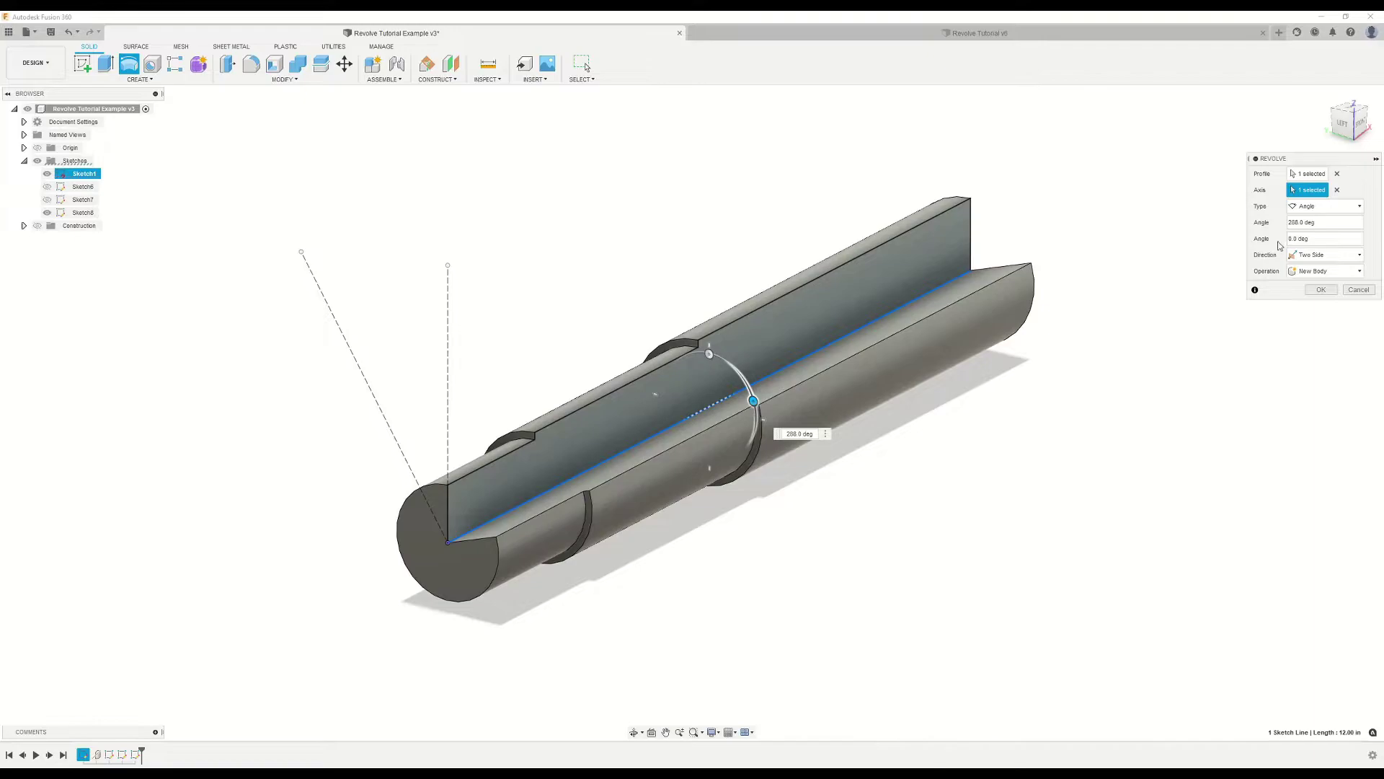
Step: Adjust both side angles, entering 140 degrees for the first side
drag(753, 400, 666, 472)
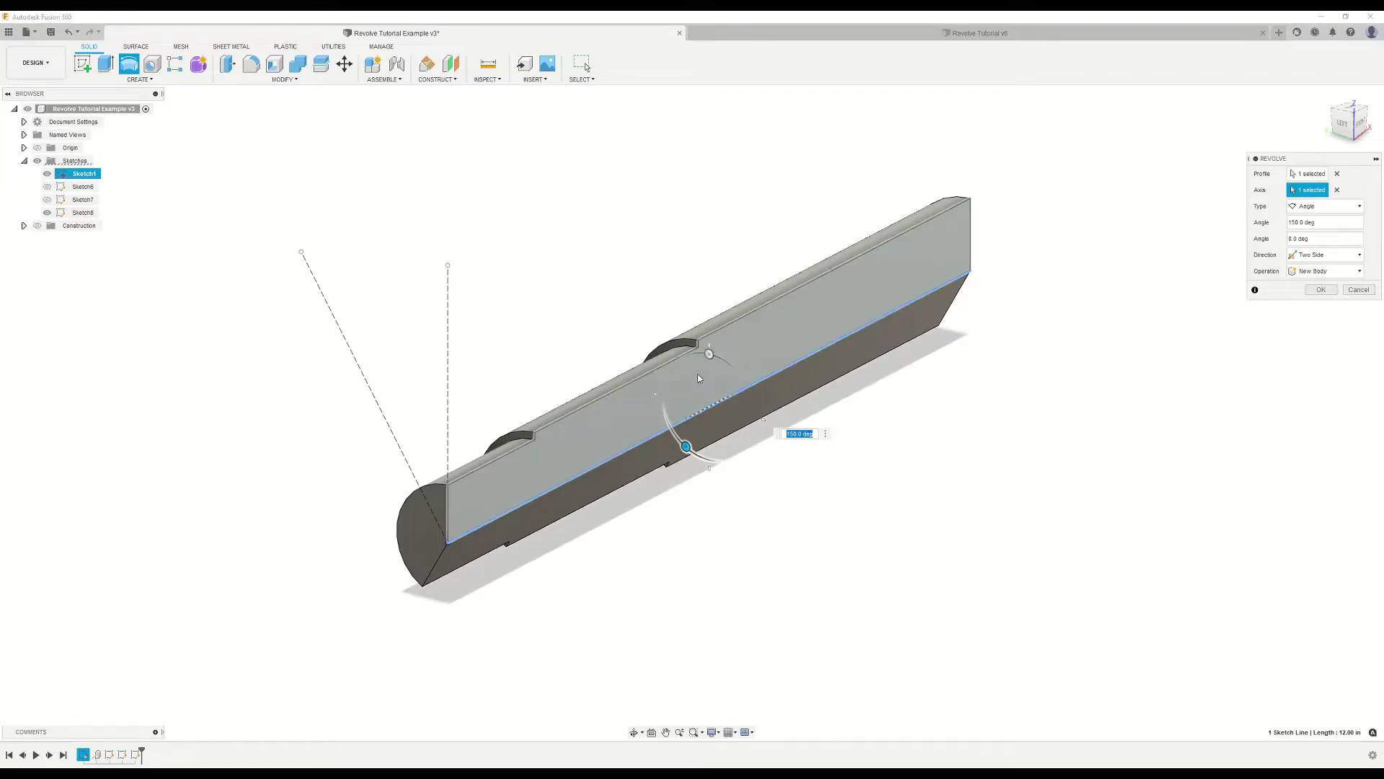
drag(709, 347, 735, 379)
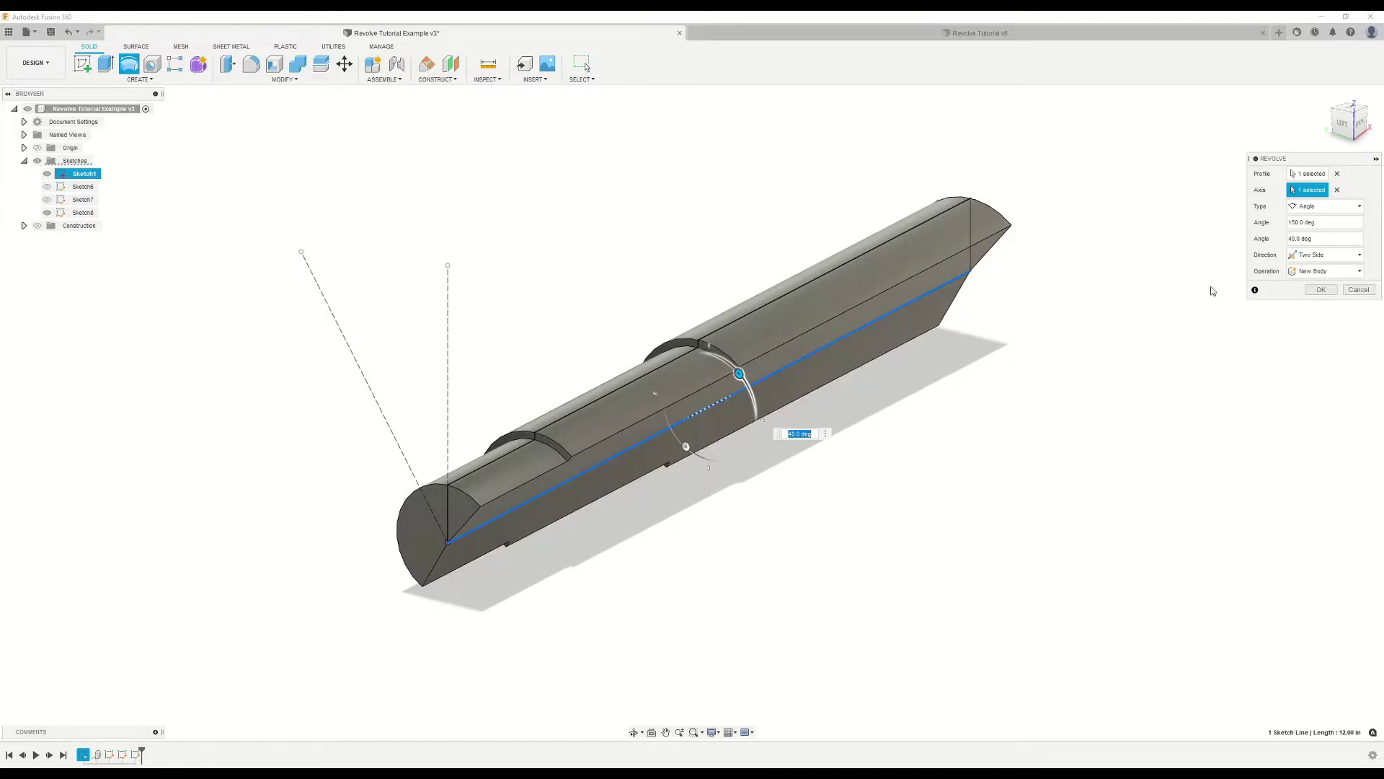
double_click(1322, 222)
text(140)
key(Return)
Step: Try a Symmetric revolve at around 150 degrees, then enter a full 360-degree angle
click(1322, 255)
click(1324, 292)
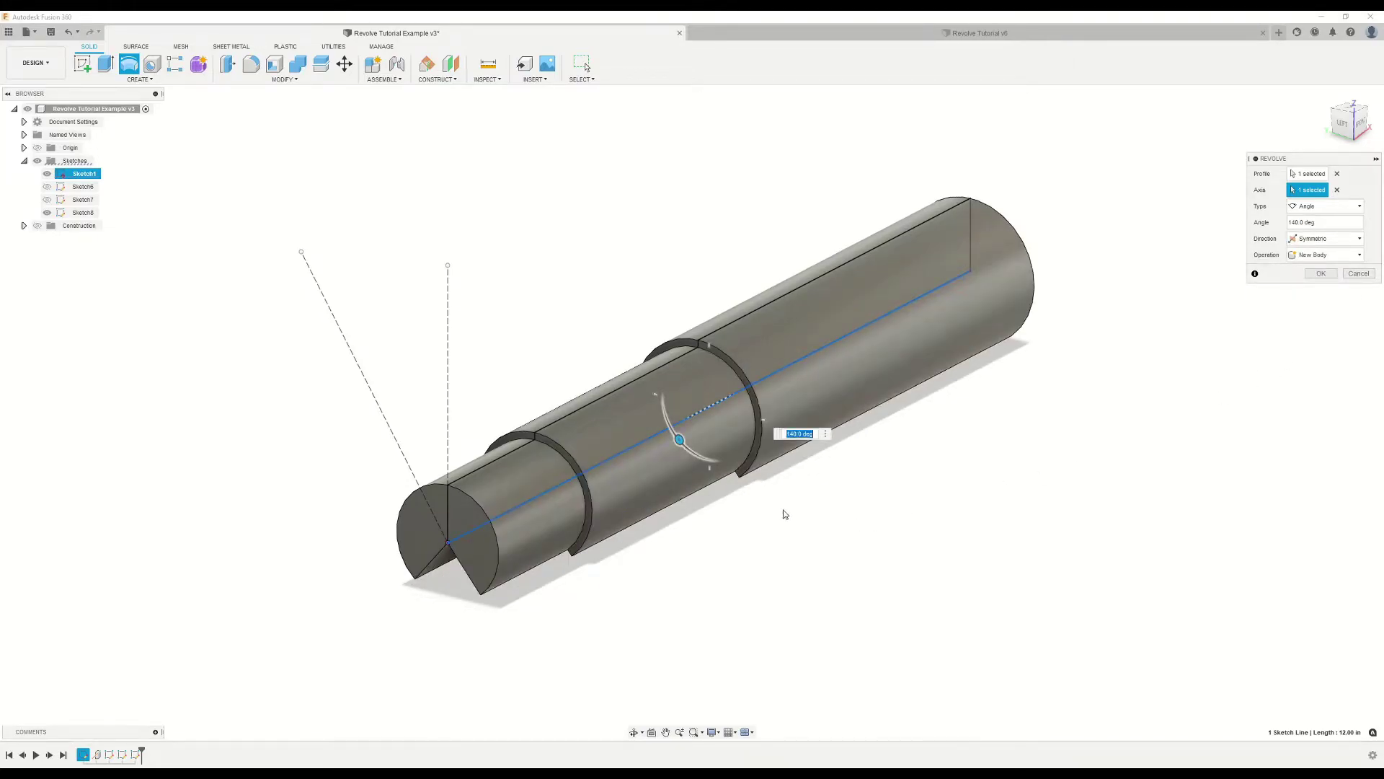
drag(680, 439, 664, 408)
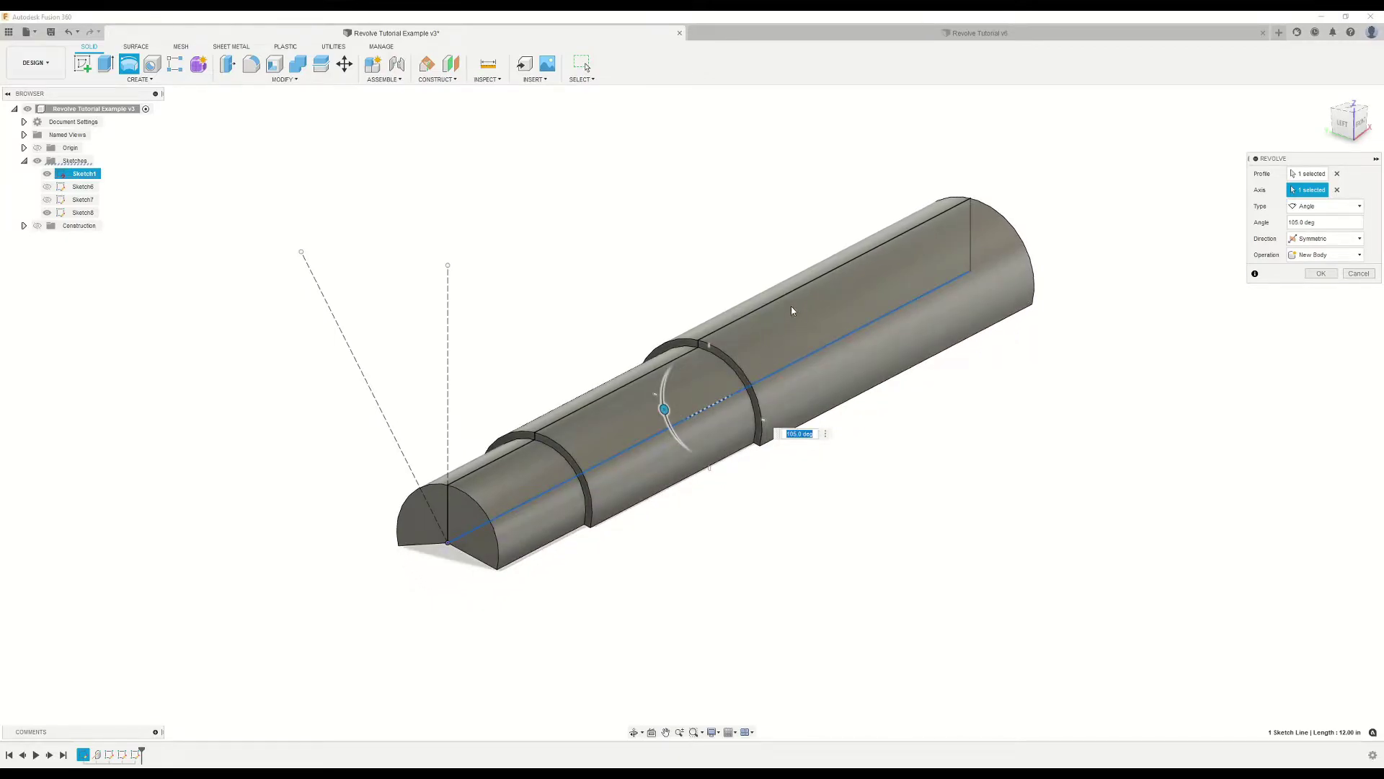
drag(664, 409, 575, 438)
text(360)
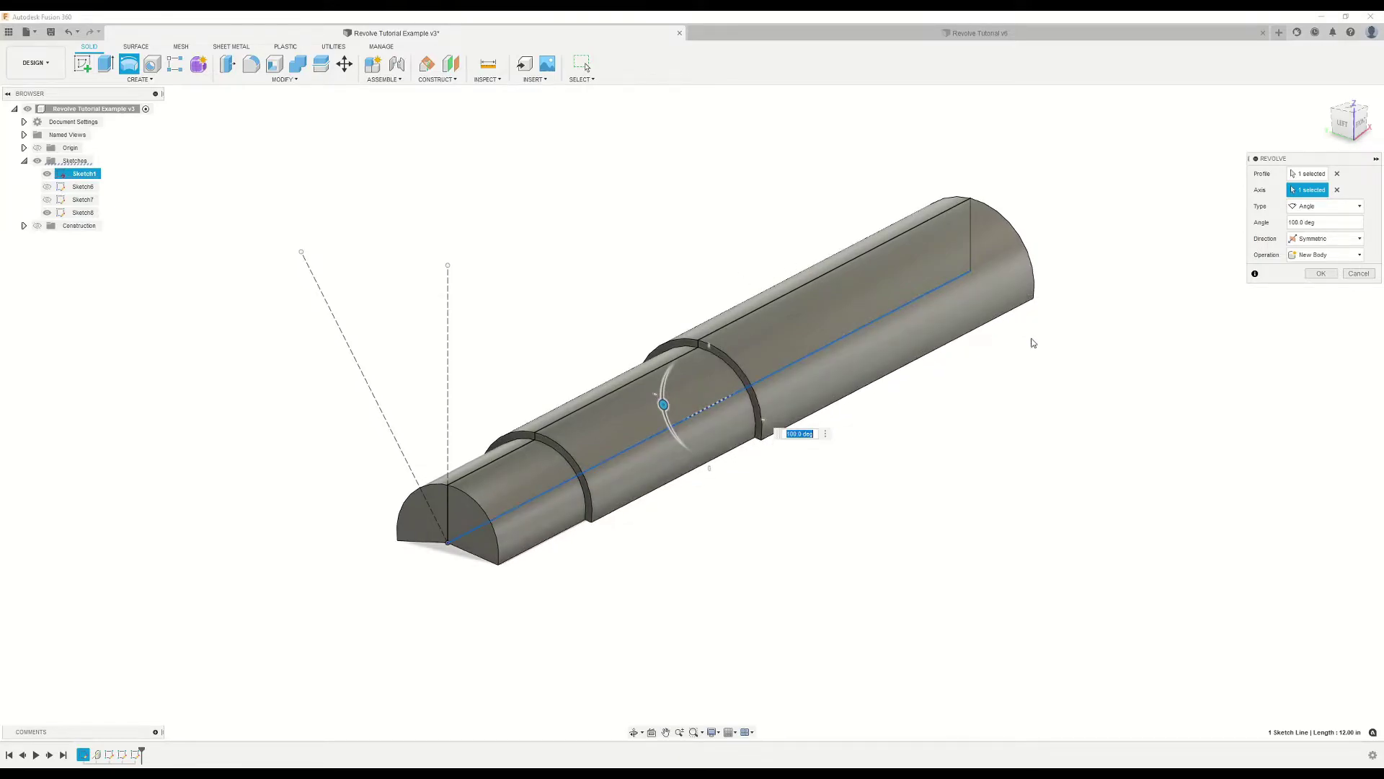
key(Return)
Step: Switch the revolve type to To and limit it at the origin plane, leaving a quarter-round section
click(1306, 207)
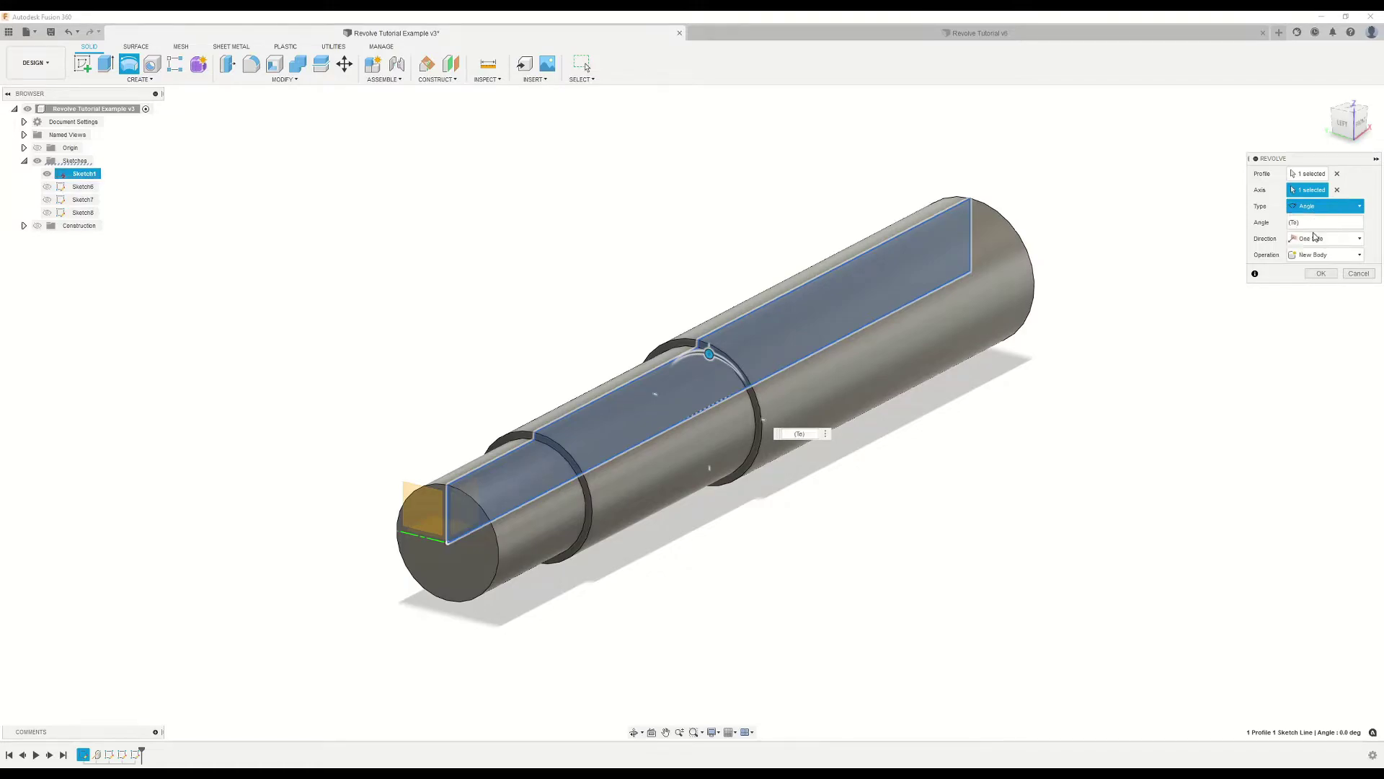
click(1317, 233)
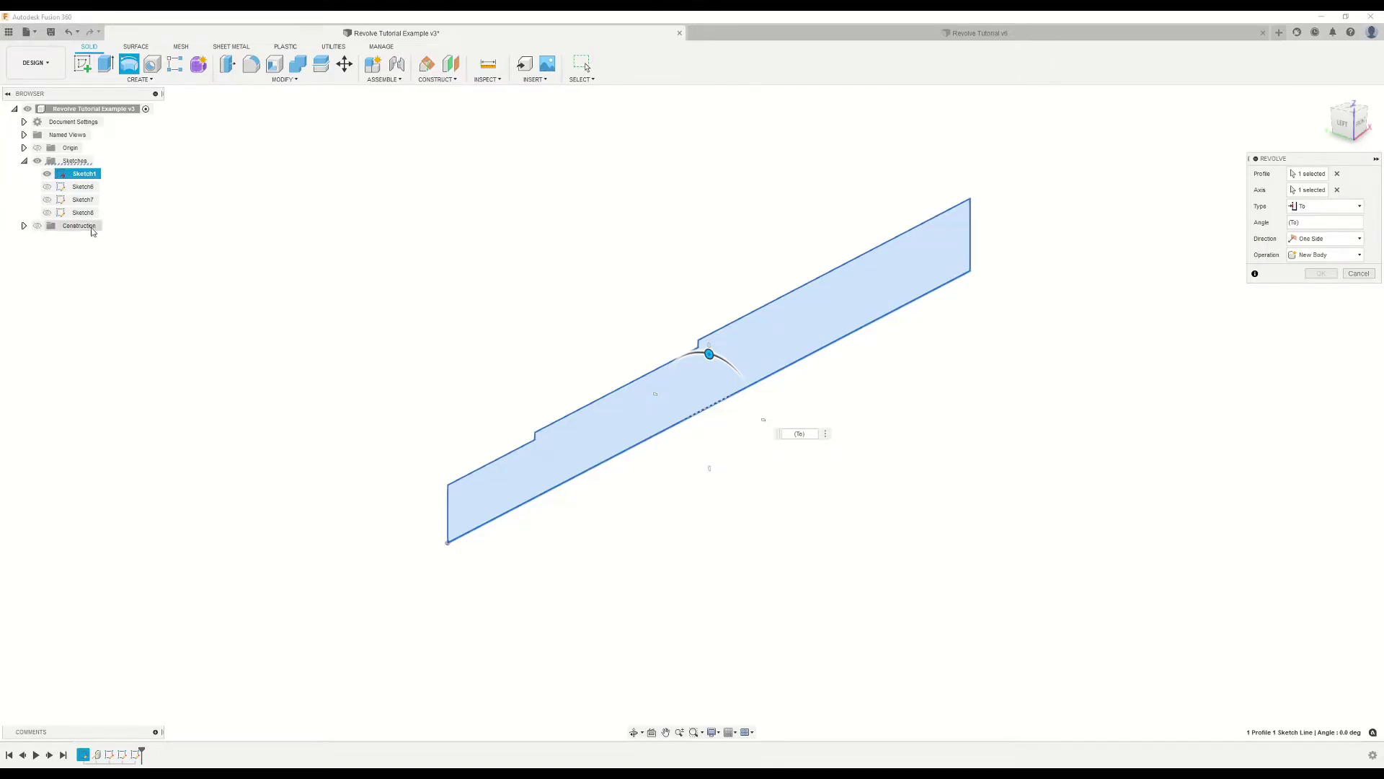
click(37, 148)
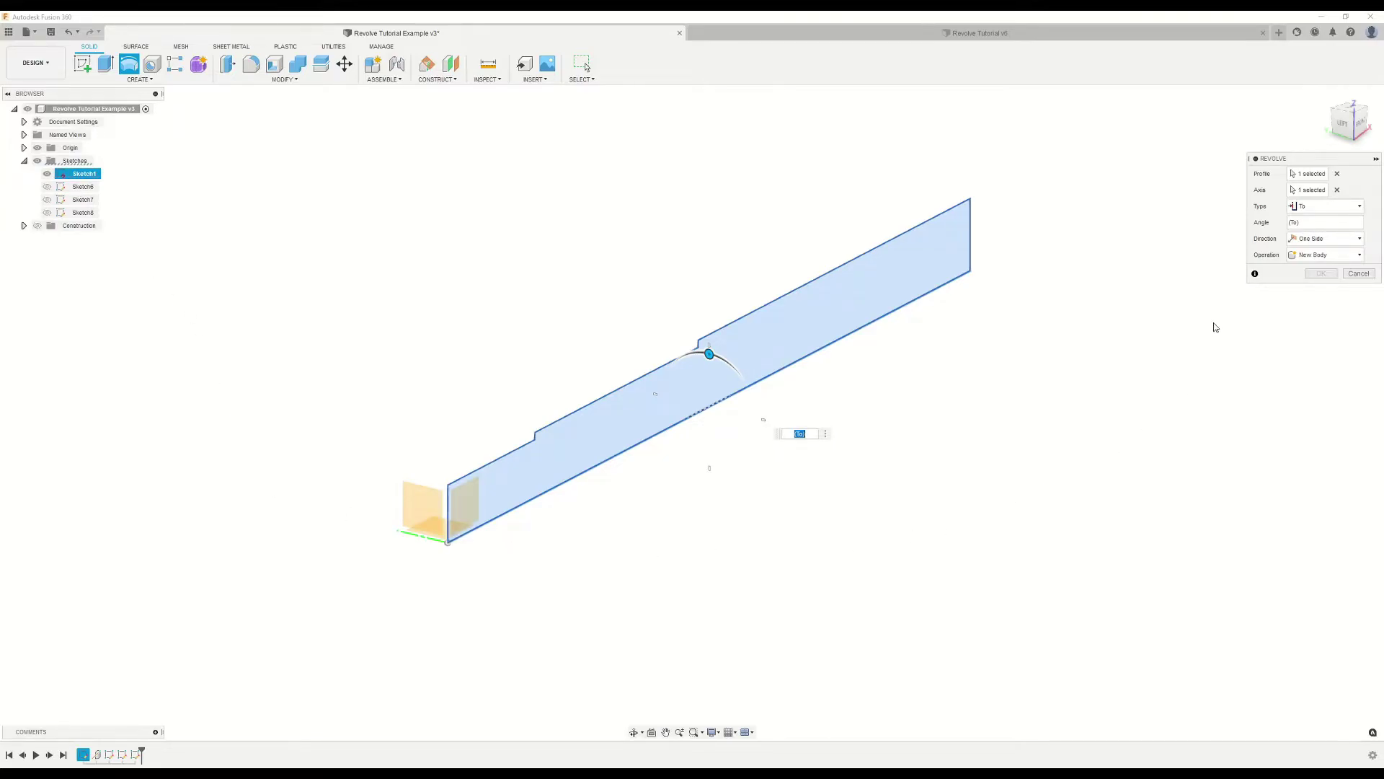
click(445, 542)
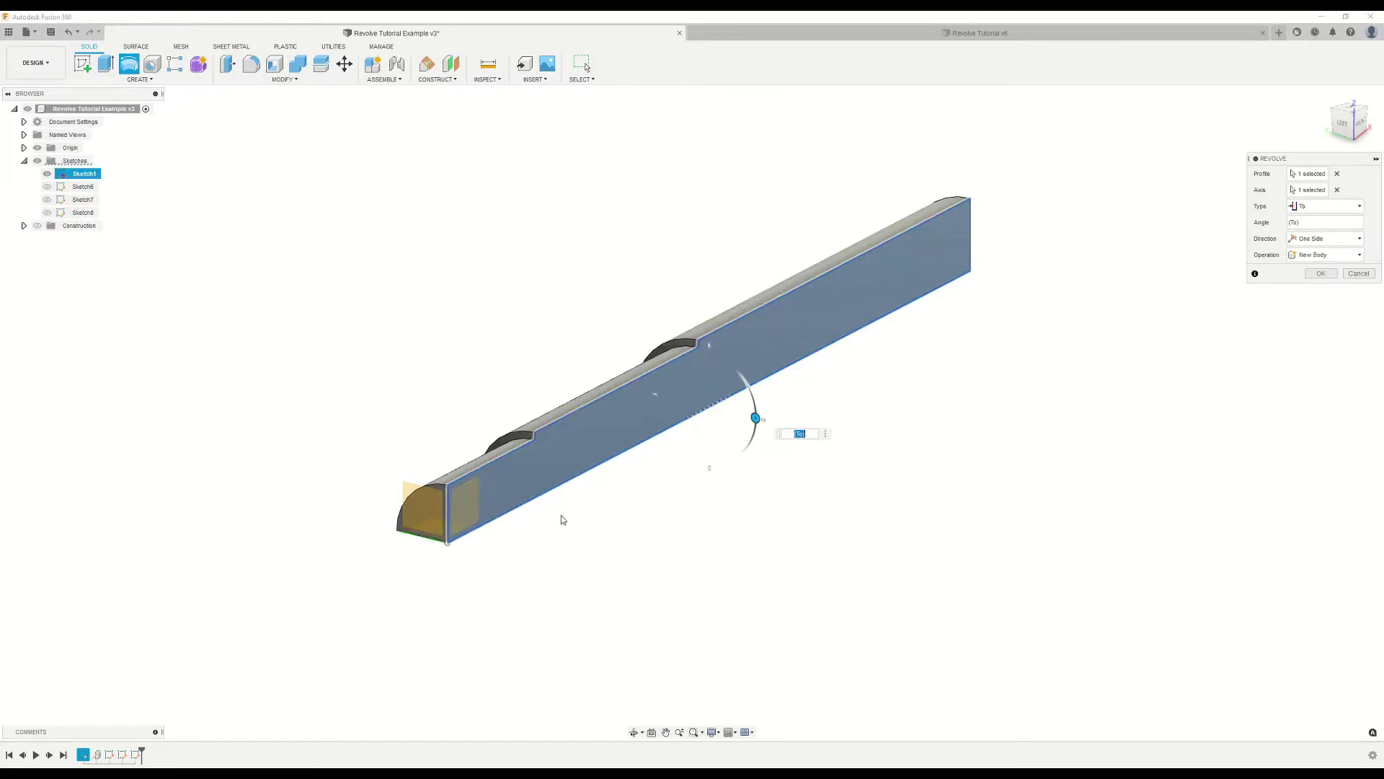
mouse_move(560, 517)
shift+middle_down()
mouse_move(535, 534)
mouse_move(581, 526)
shift+middle_up()
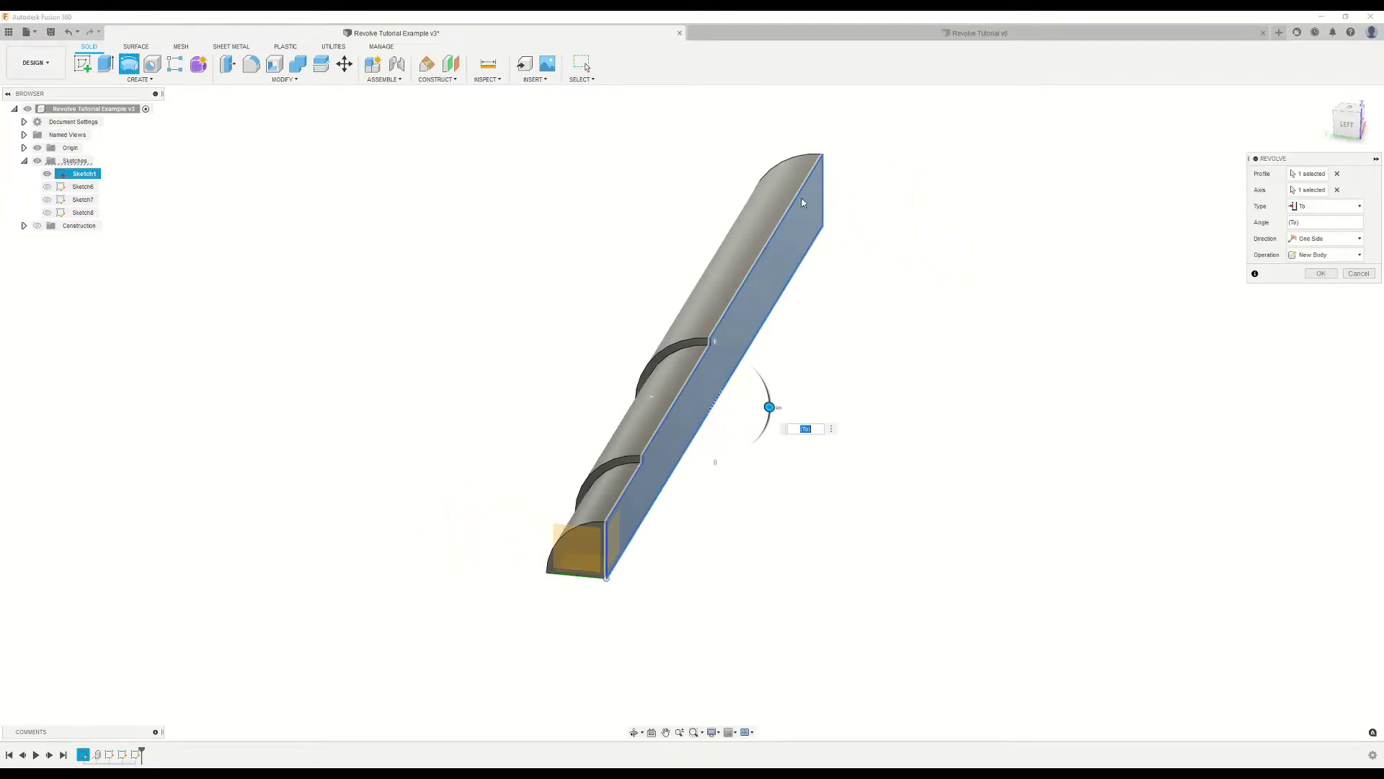
click(604, 578)
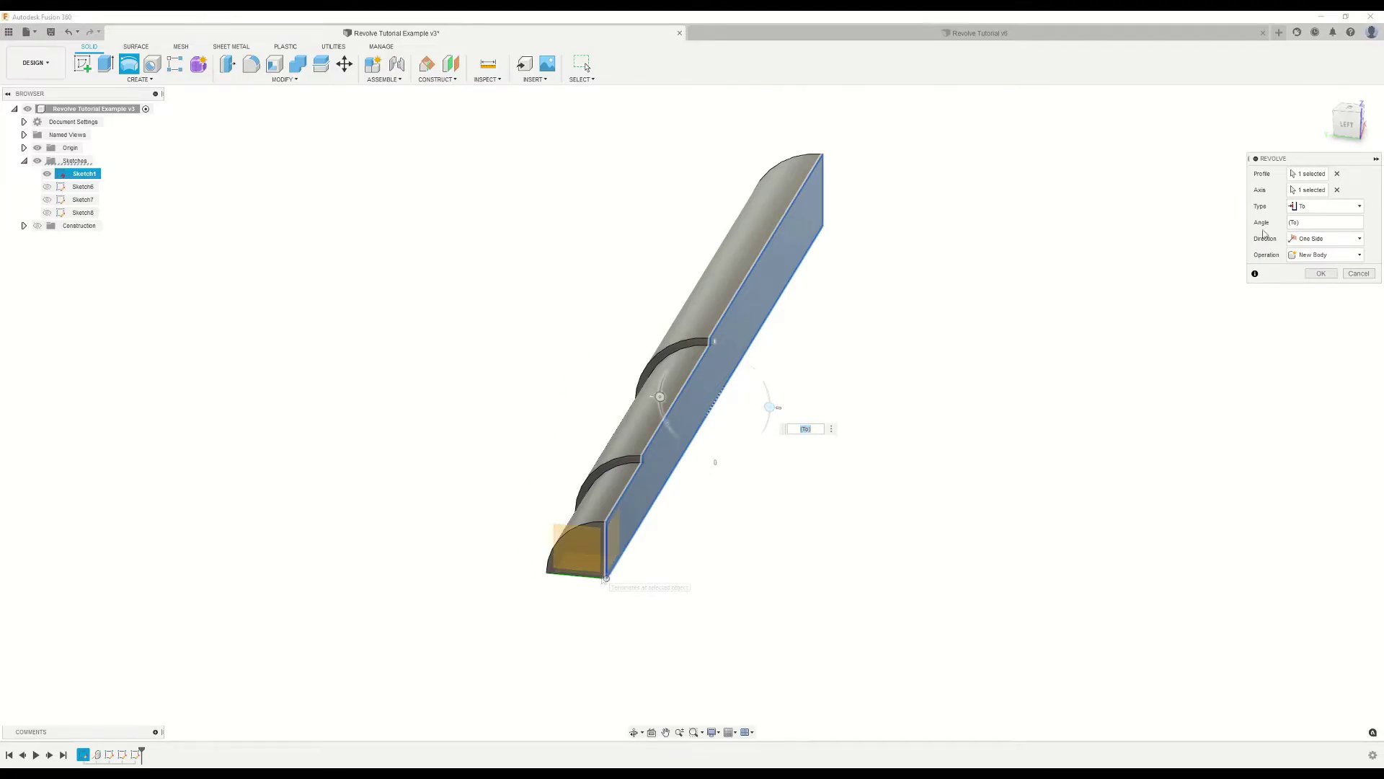
click(1306, 207)
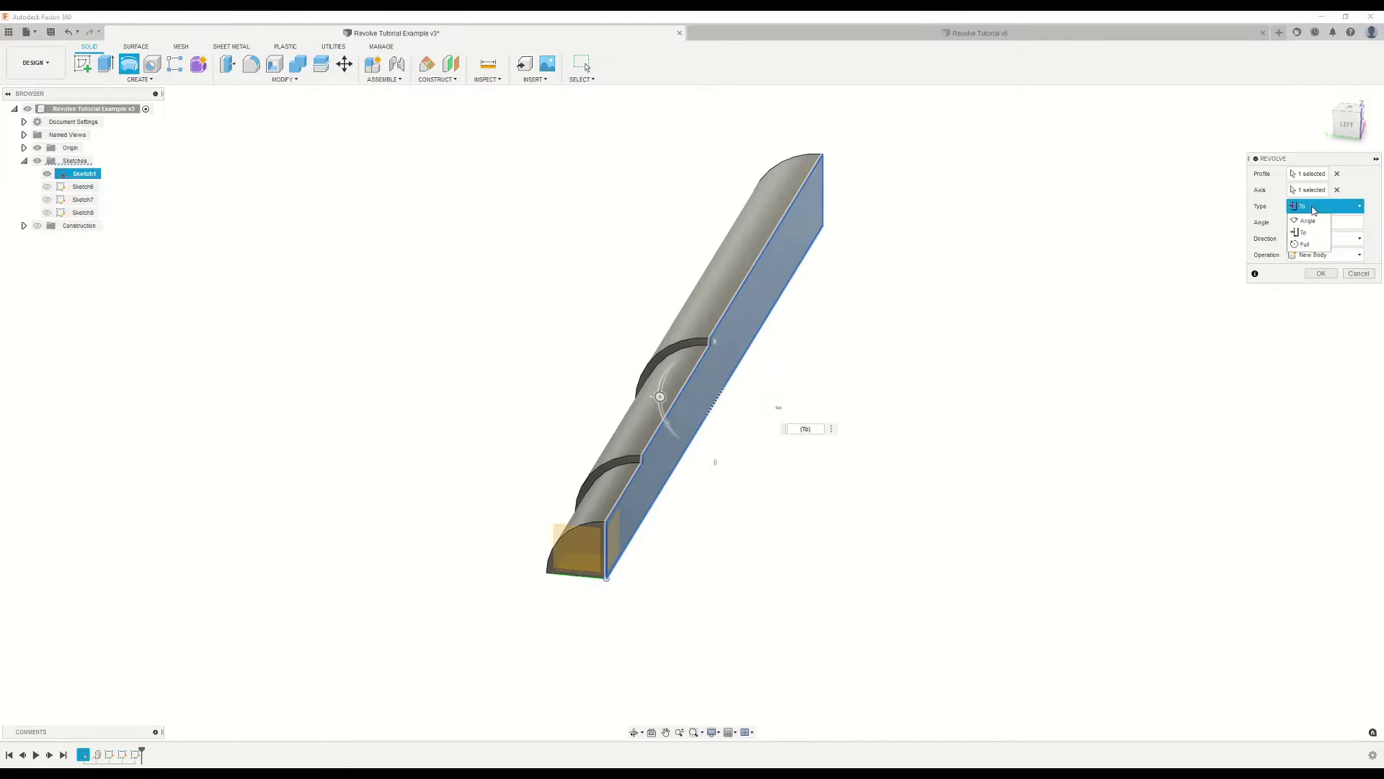
Step: Compare the Full, Angle and To revolve types, settle on Full, and create the shaft as a new body
click(1306, 244)
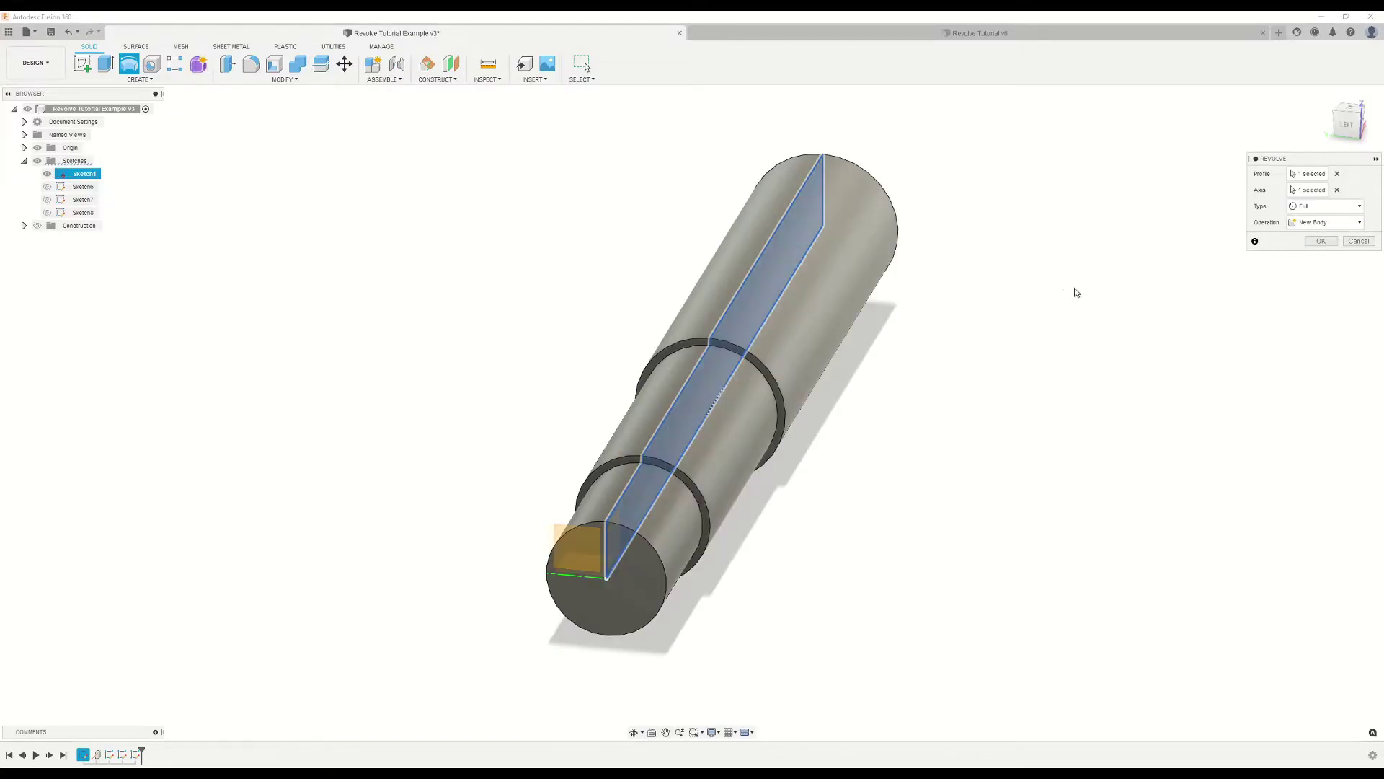
click(1337, 209)
click(1326, 207)
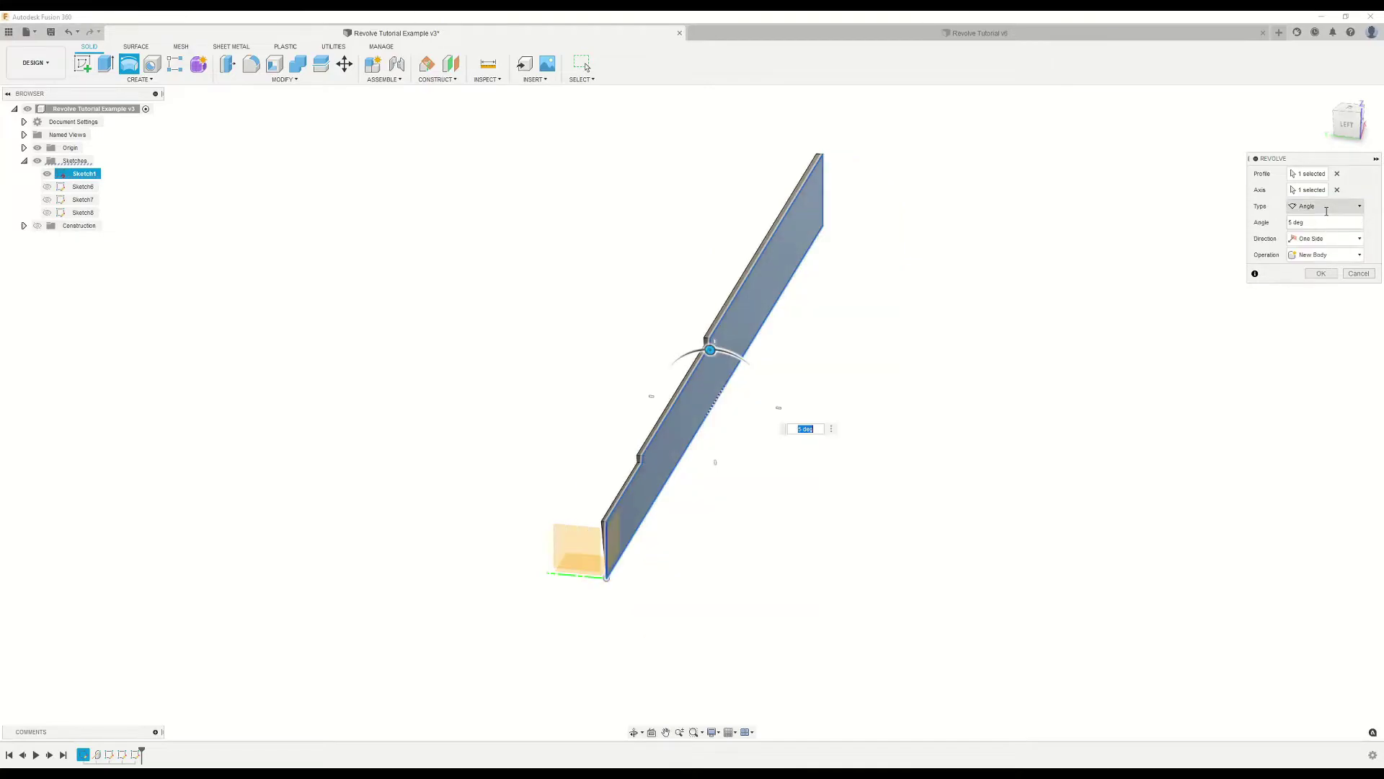
click(1328, 208)
click(1318, 233)
click(1326, 208)
click(1306, 245)
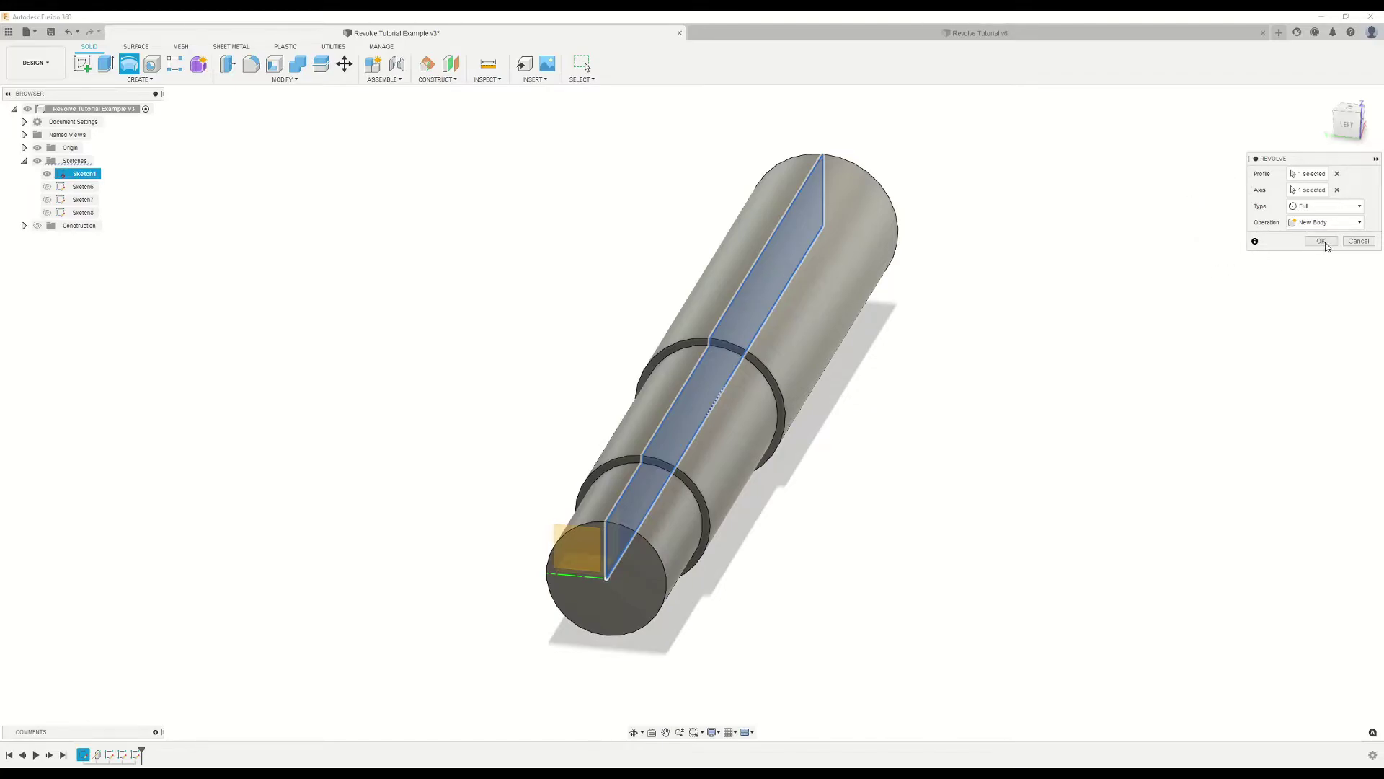
click(1321, 241)
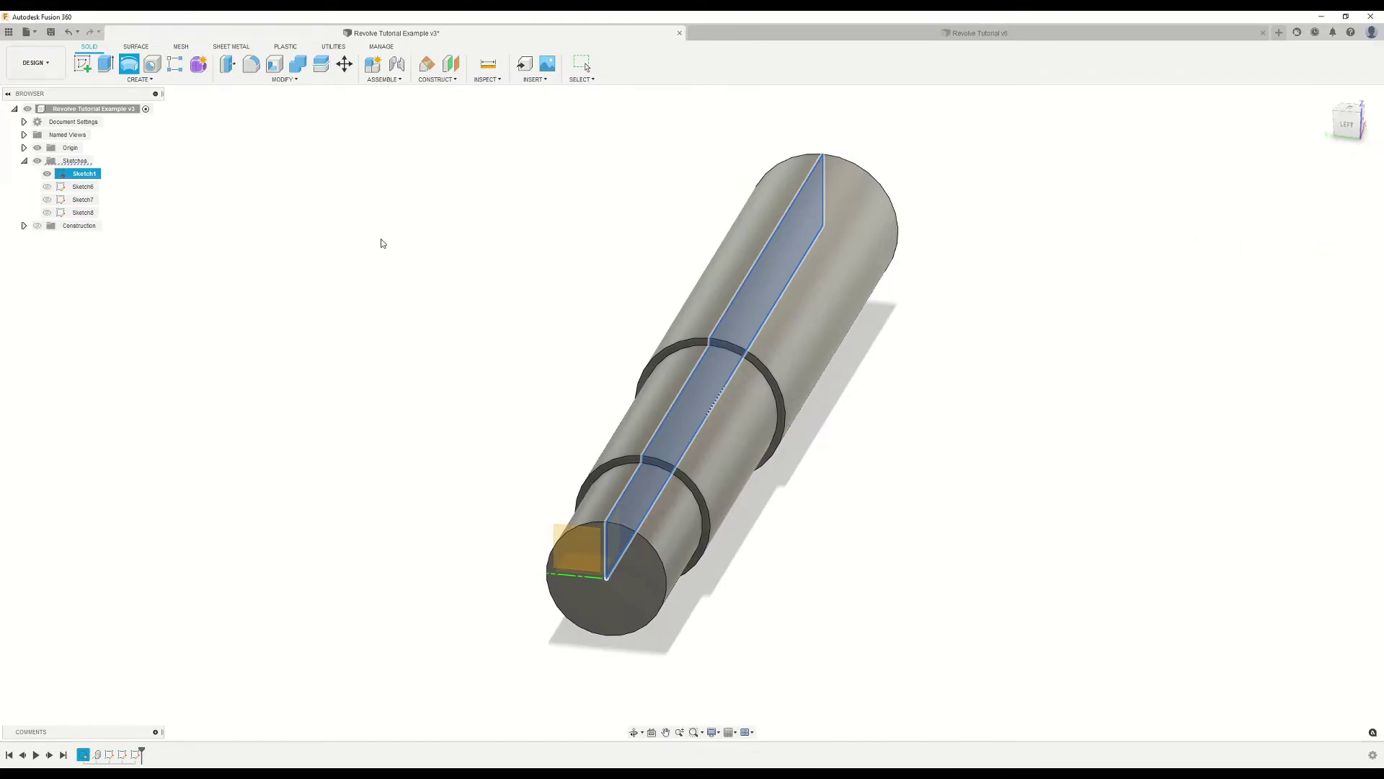
Step: Expand the Bodies folder, select Body2, and orbit to a three-quarter view of the shaft
click(24, 161)
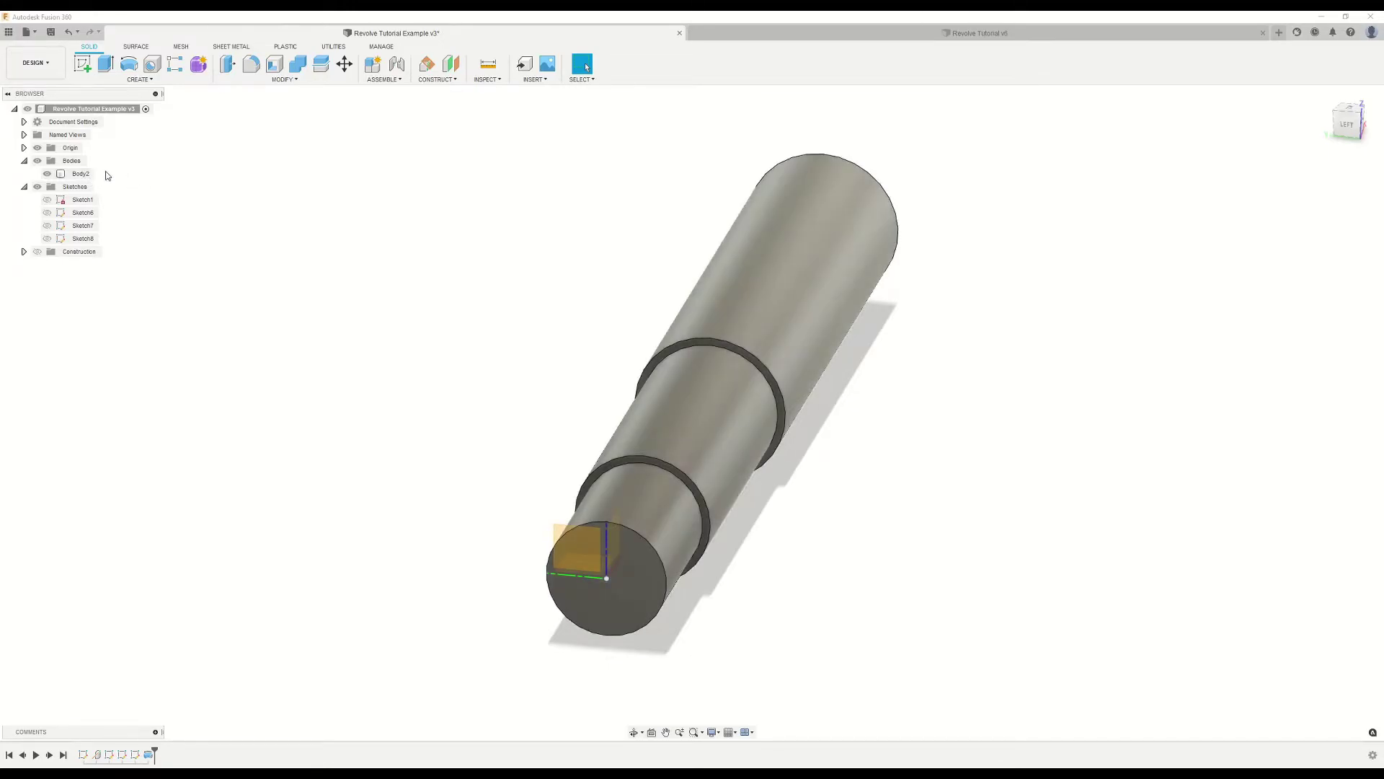
click(81, 174)
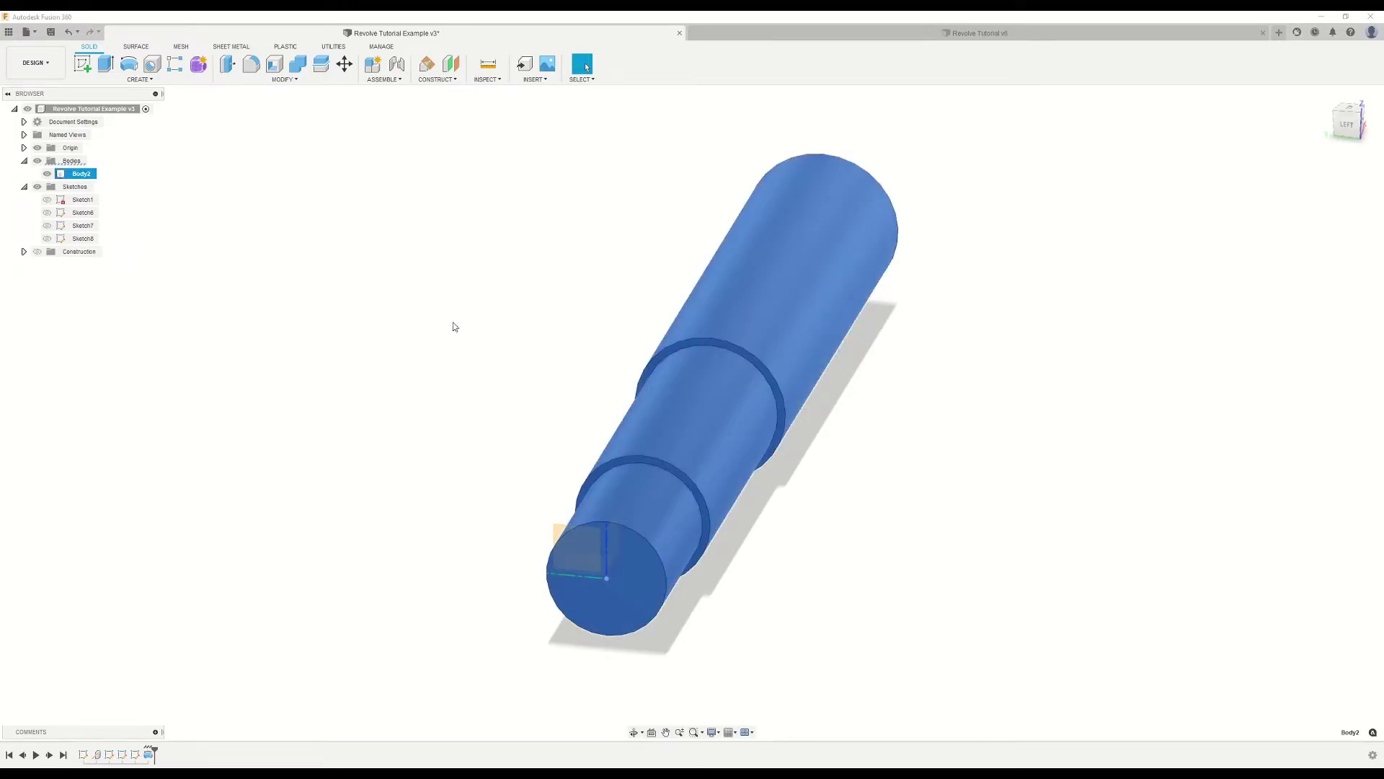
shift+middle_drag(526, 367, 494, 361)
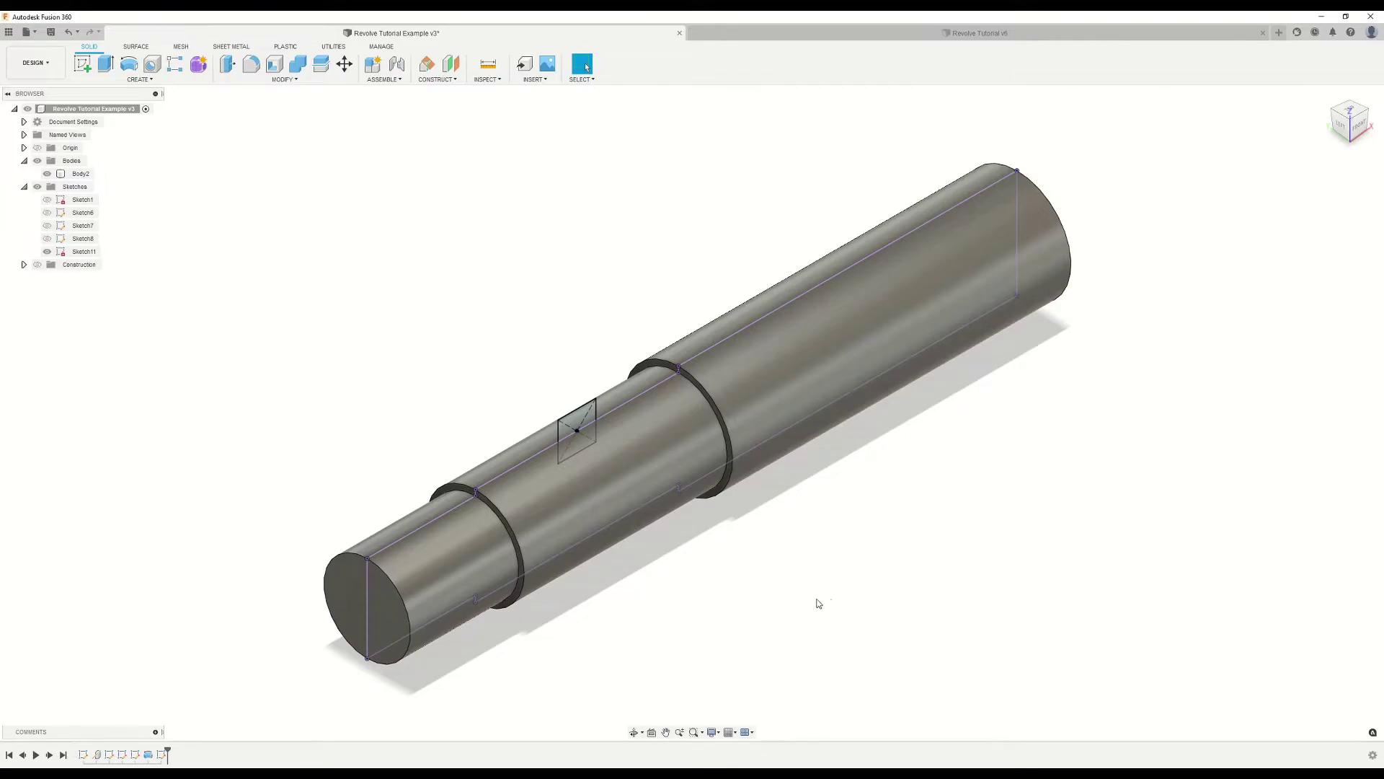
Step: Revolve both Sketch11 collar profiles about the shaft's centre line as a New Body
click(131, 67)
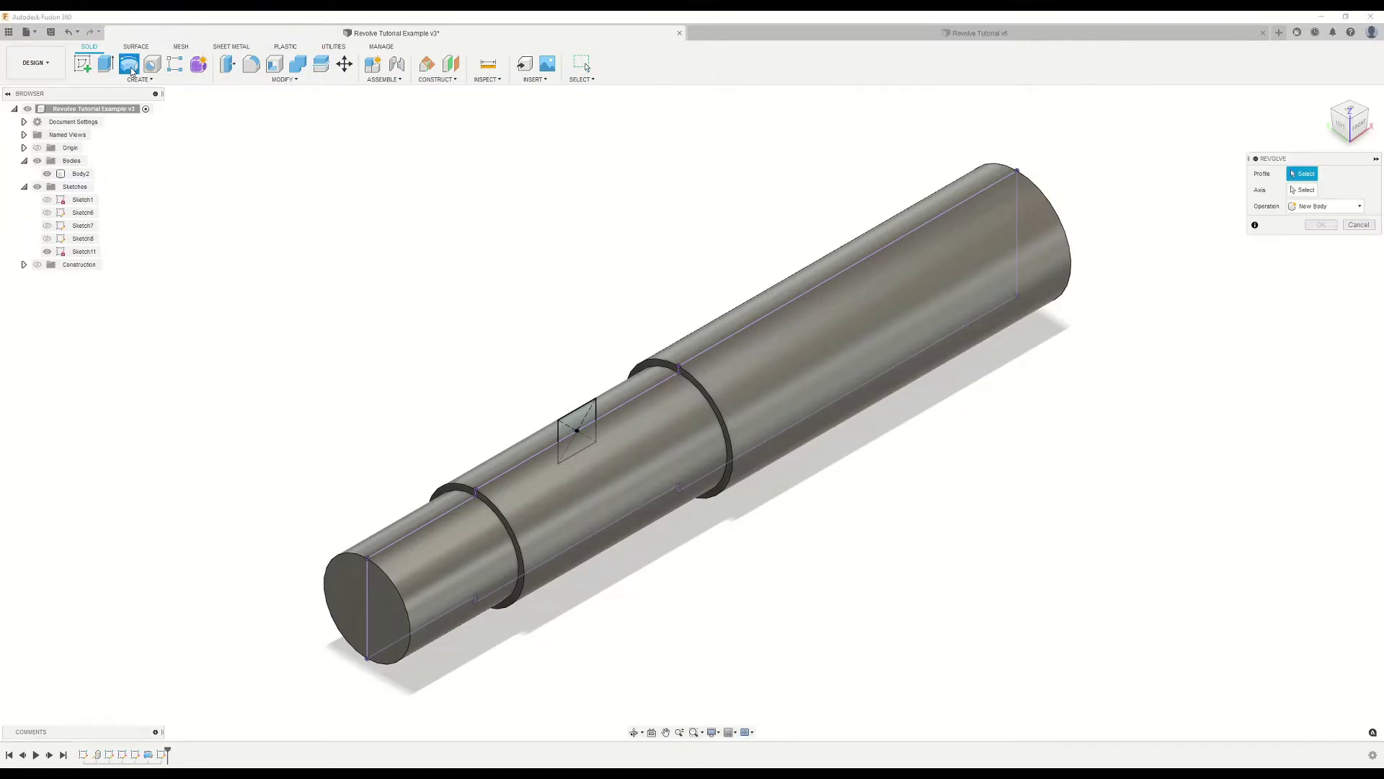
click(577, 416)
click(581, 445)
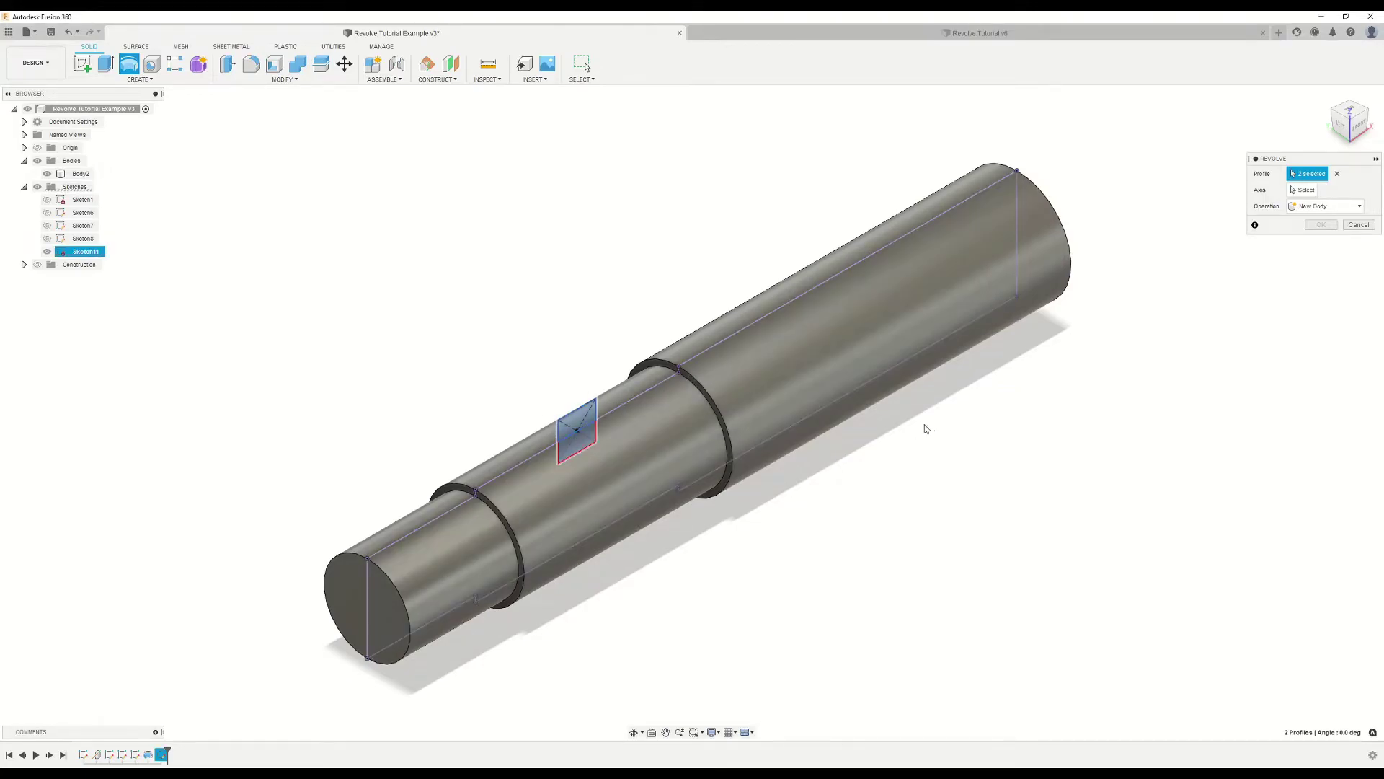
click(1292, 188)
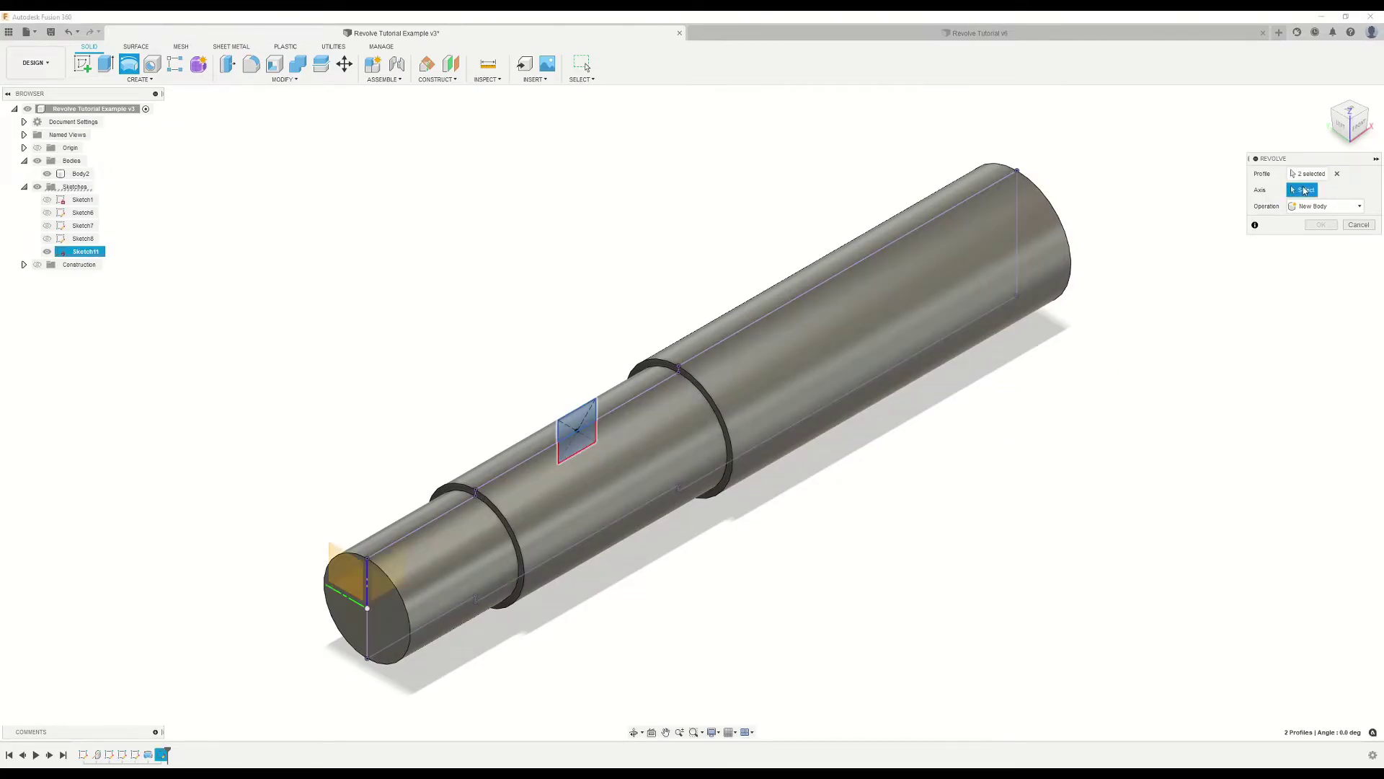
click(384, 604)
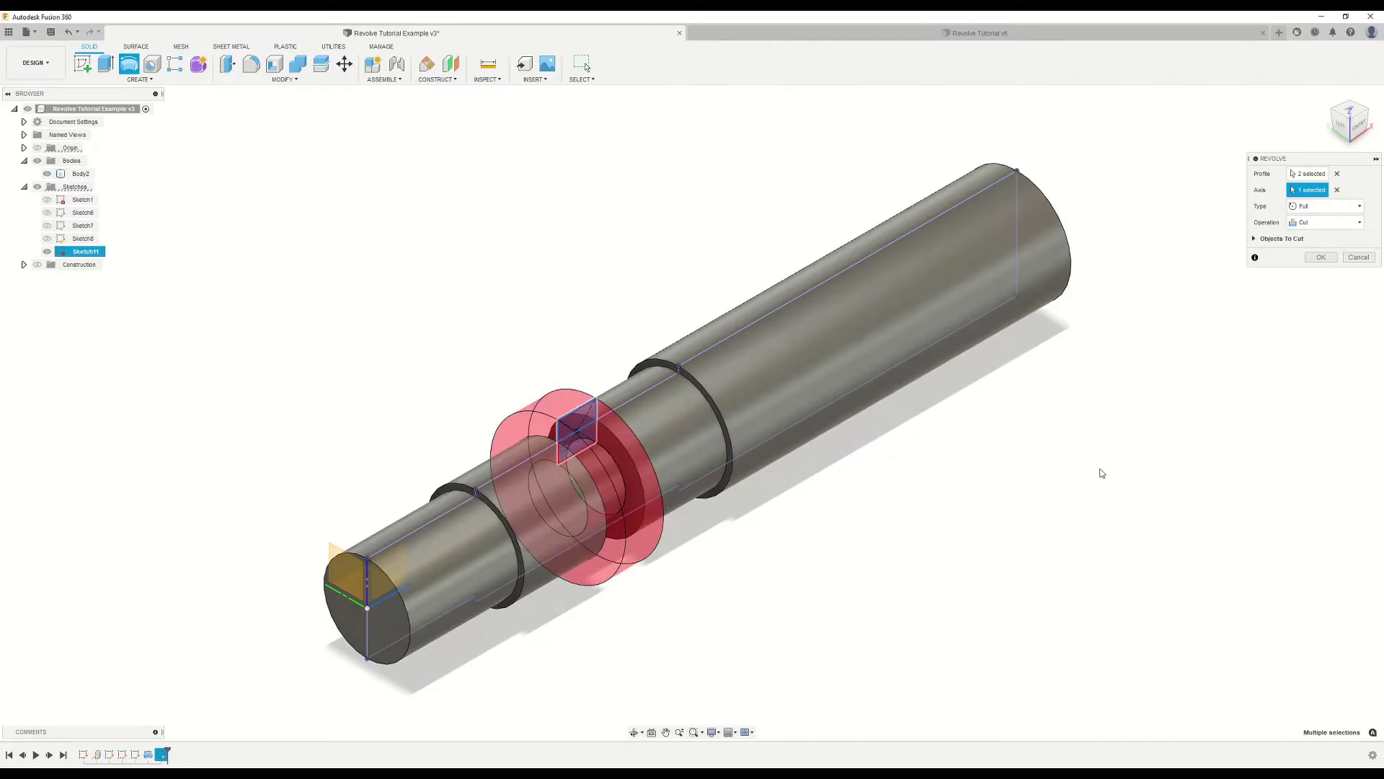
click(1338, 229)
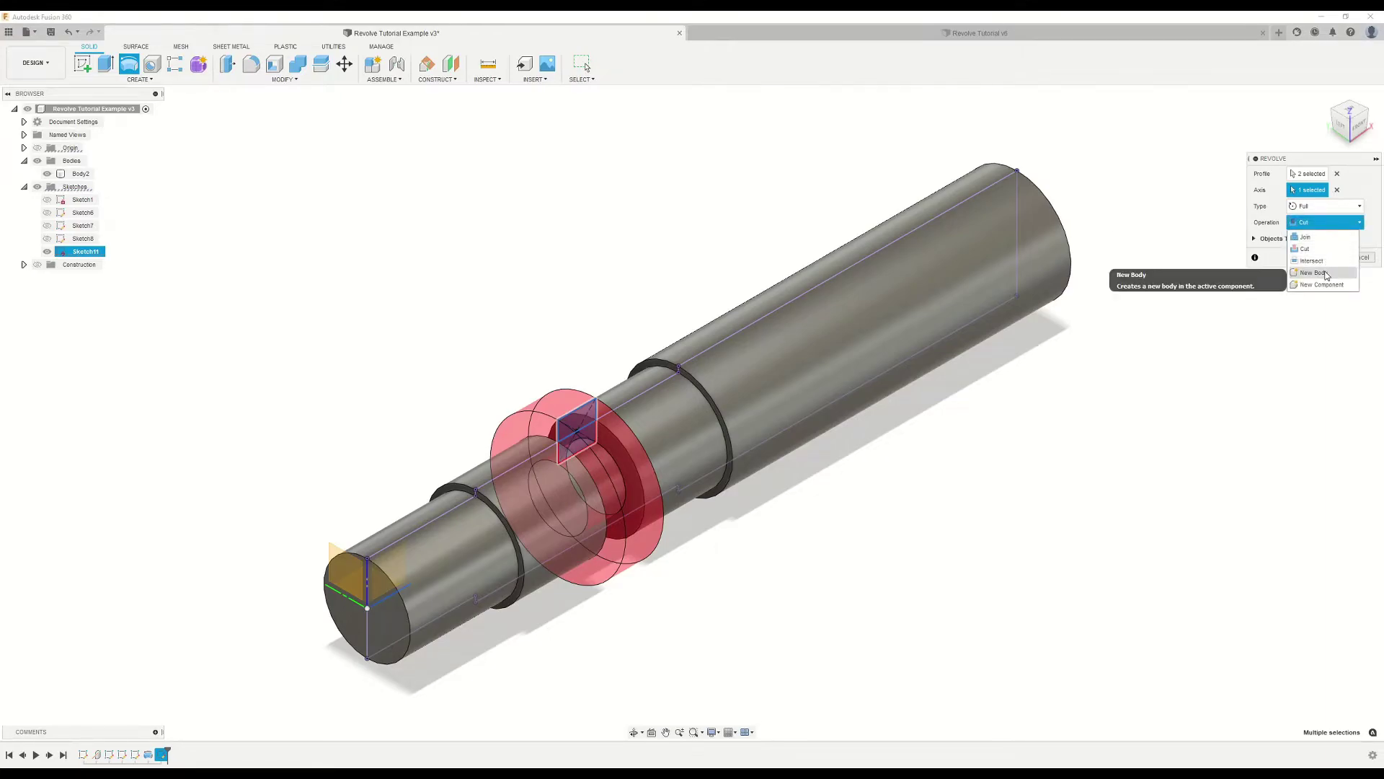
click(1325, 273)
click(1323, 241)
Step: Select the shaft and collar bodies in turn to compare them, then clear the selection
click(590, 491)
scroll(590, 490, down, 2)
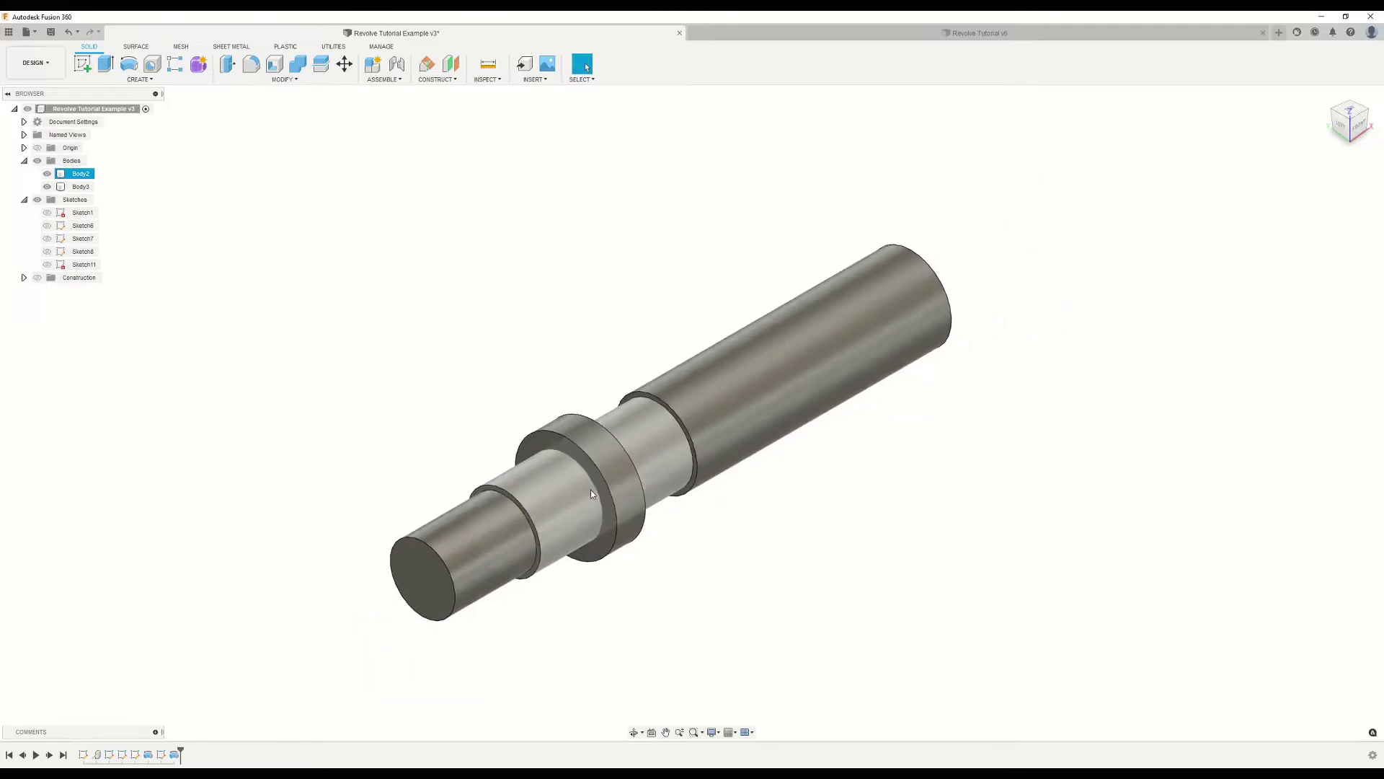
scroll(575, 483, up, 8)
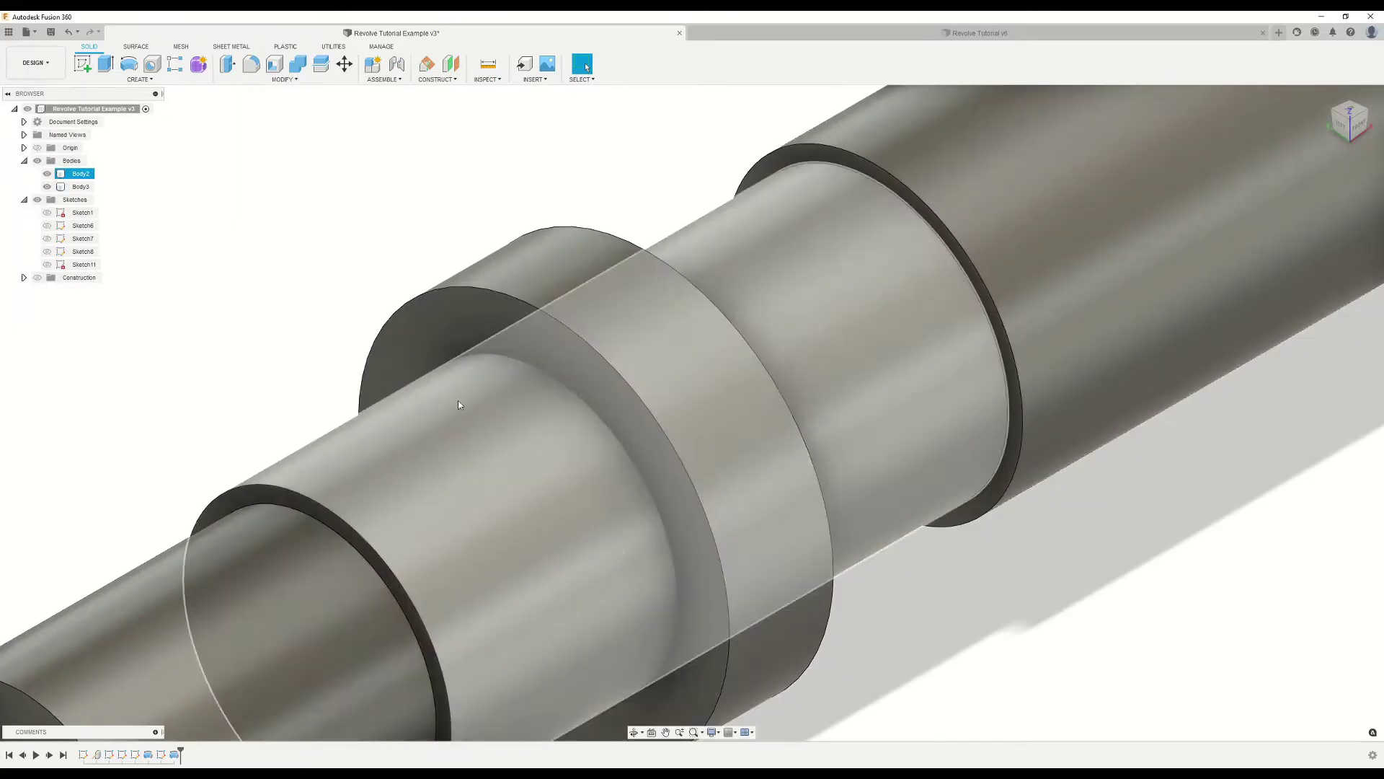
click(504, 341)
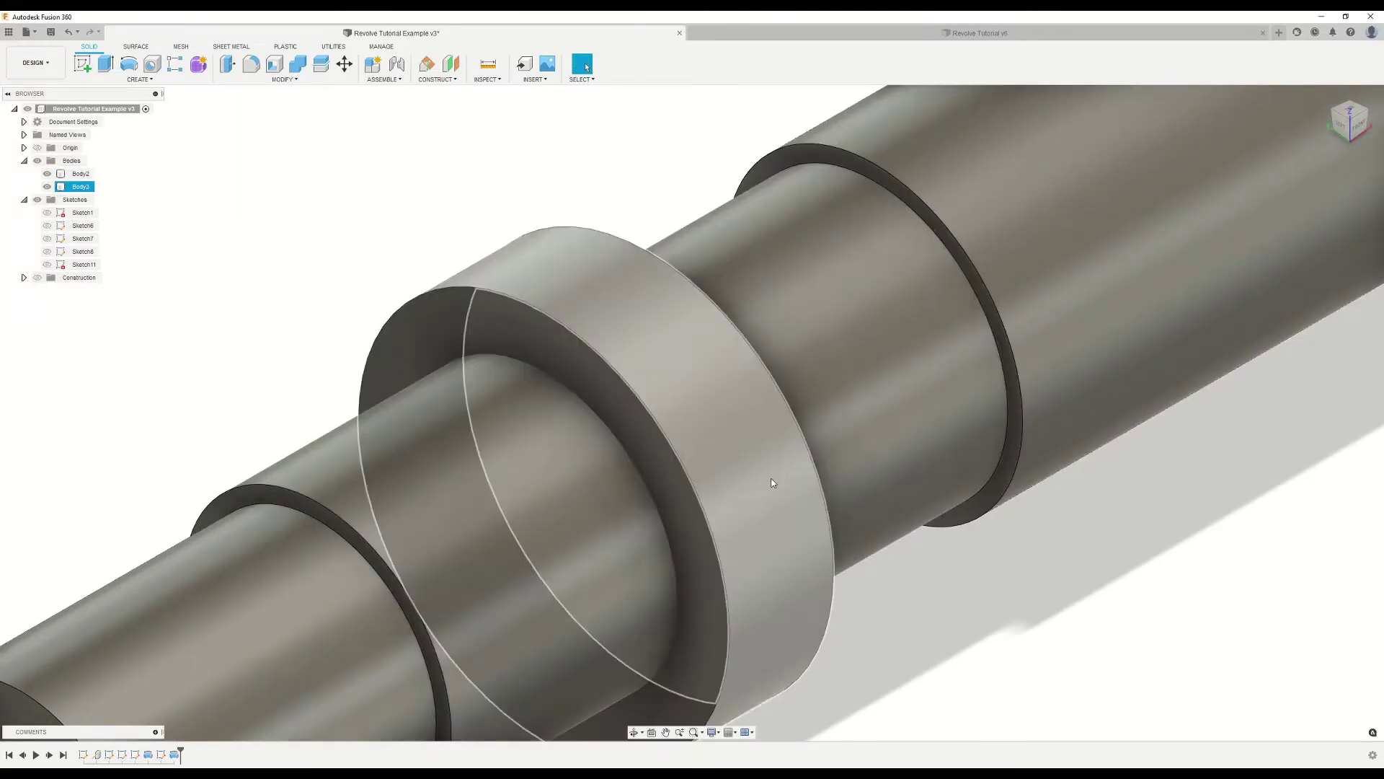
click(374, 476)
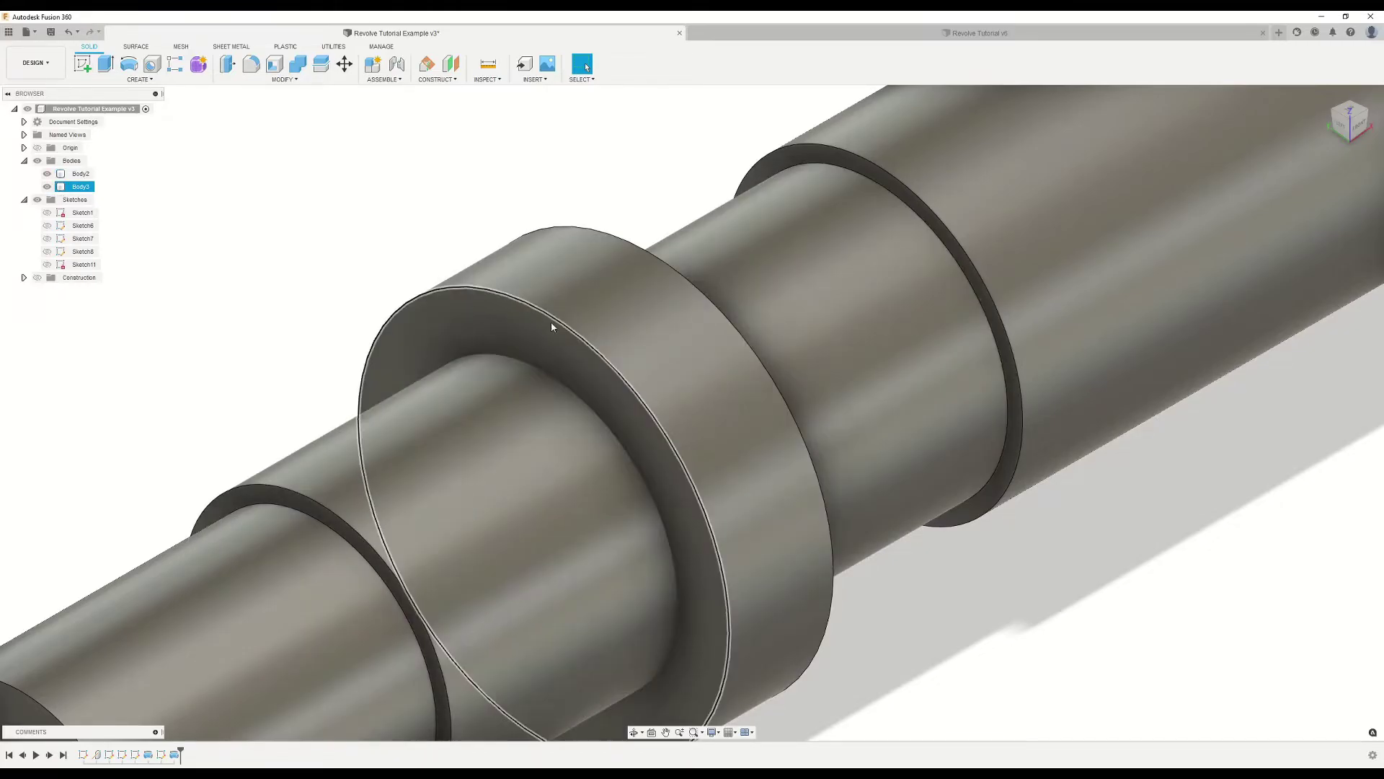
click(481, 320)
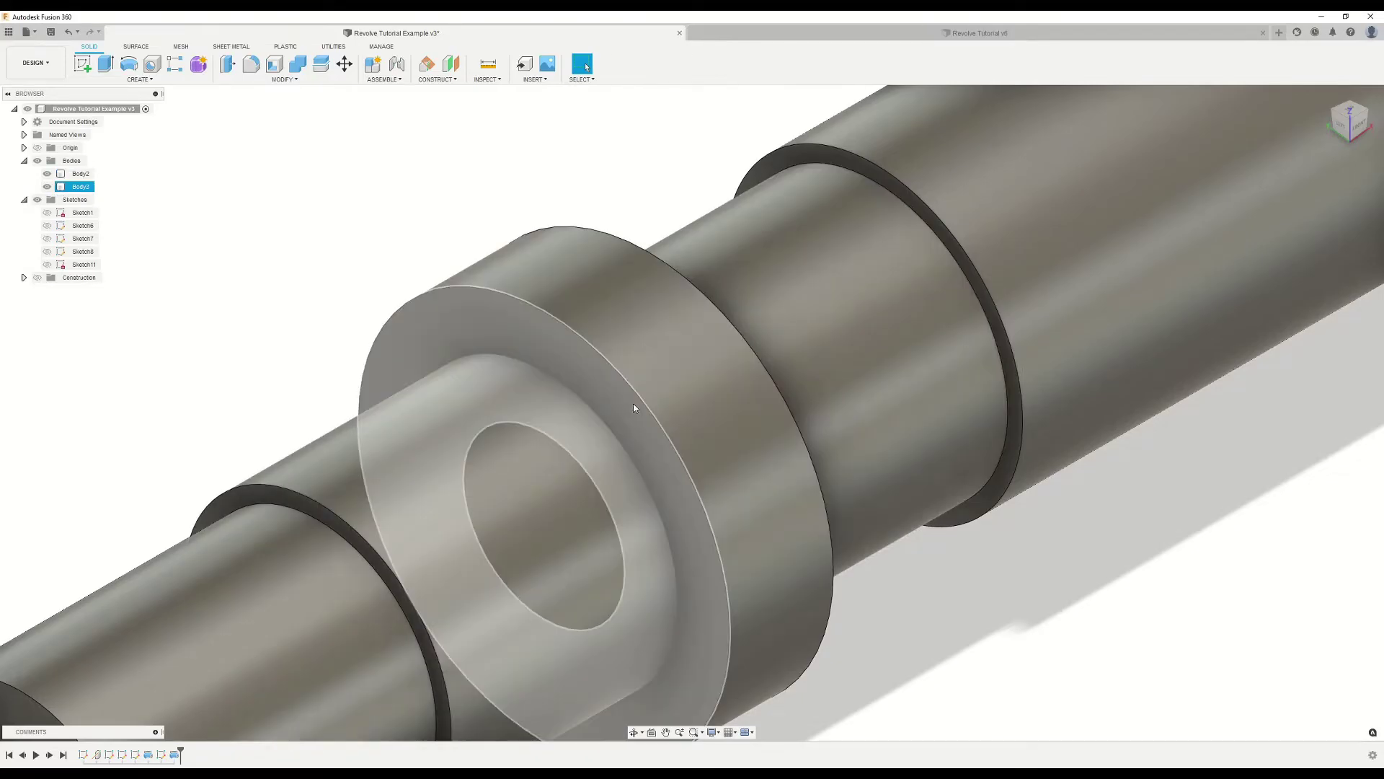
click(844, 288)
click(287, 222)
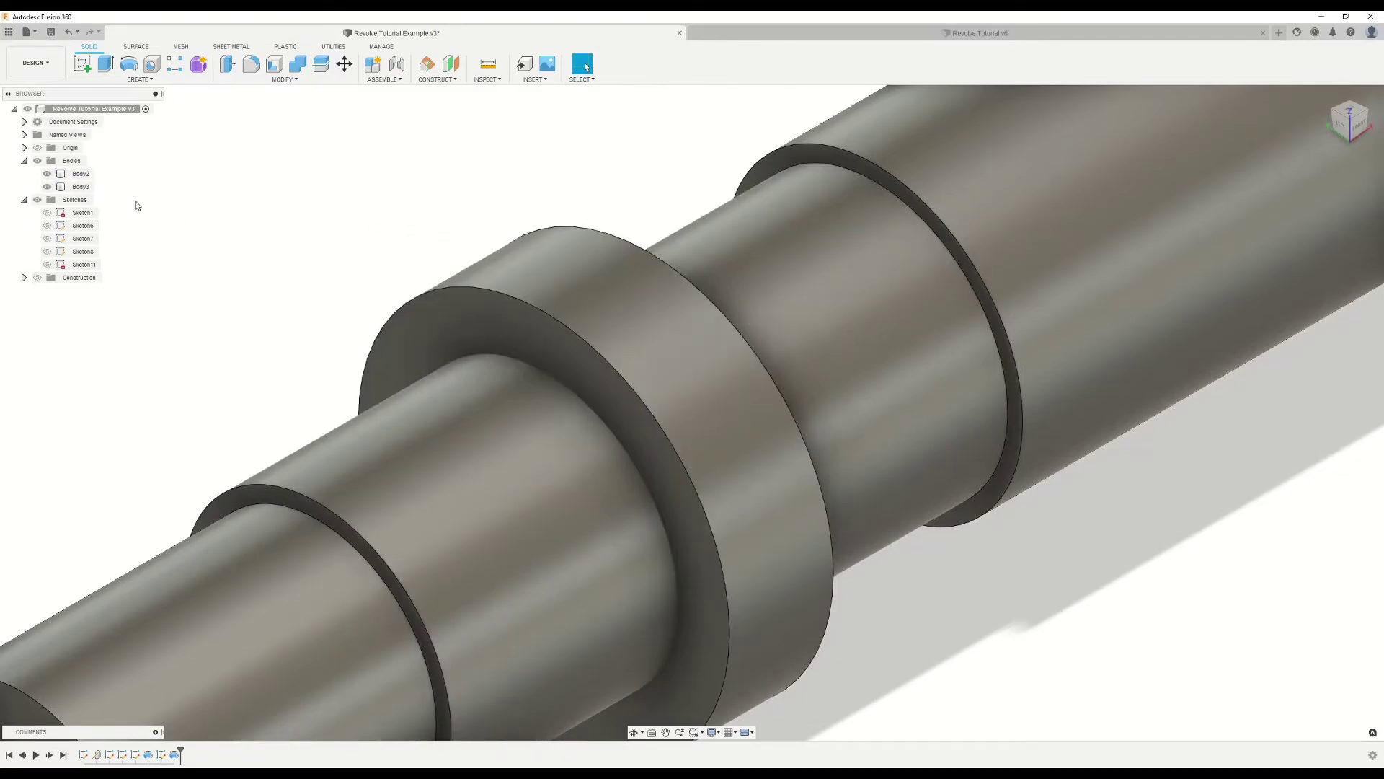
Step: Hide Body2 to inspect the Body3 collar alone, then show the shaft again
click(46, 174)
click(46, 174)
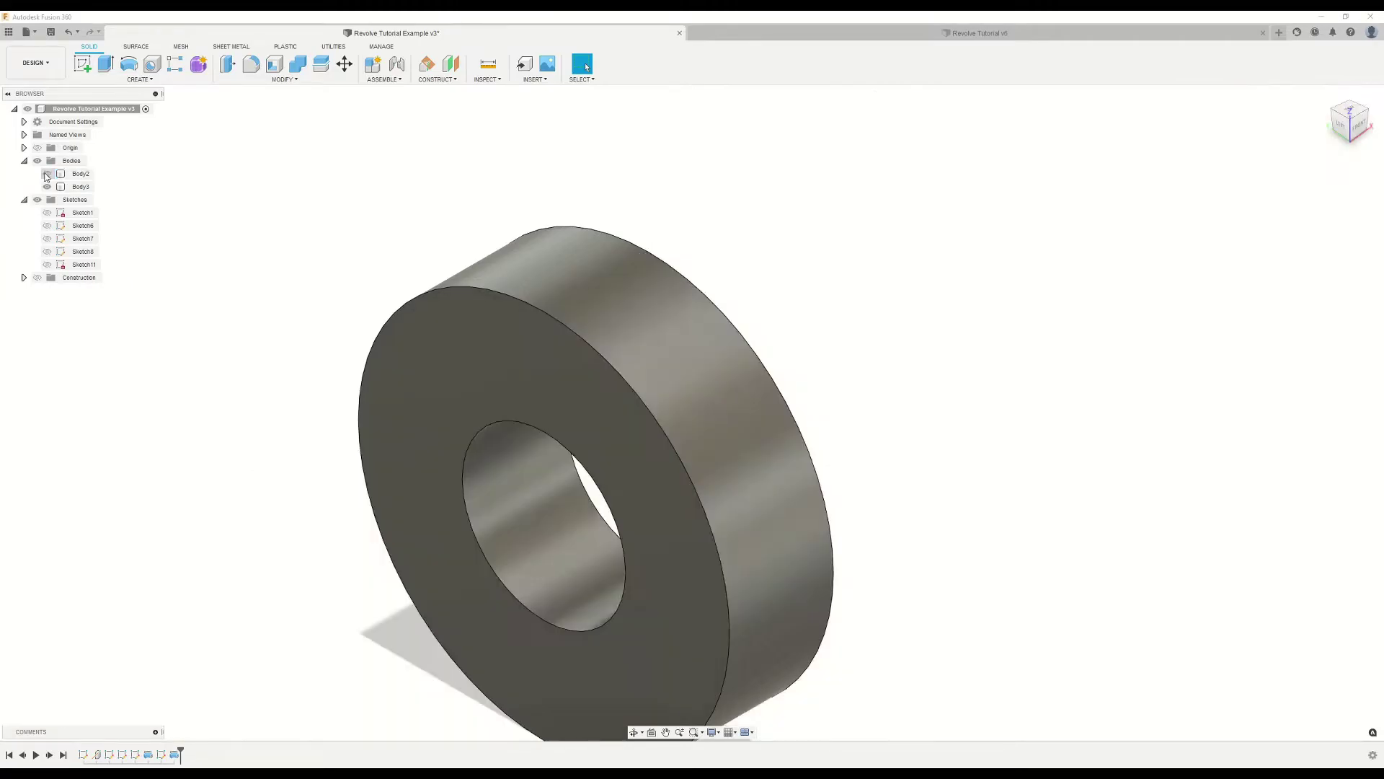
click(375, 509)
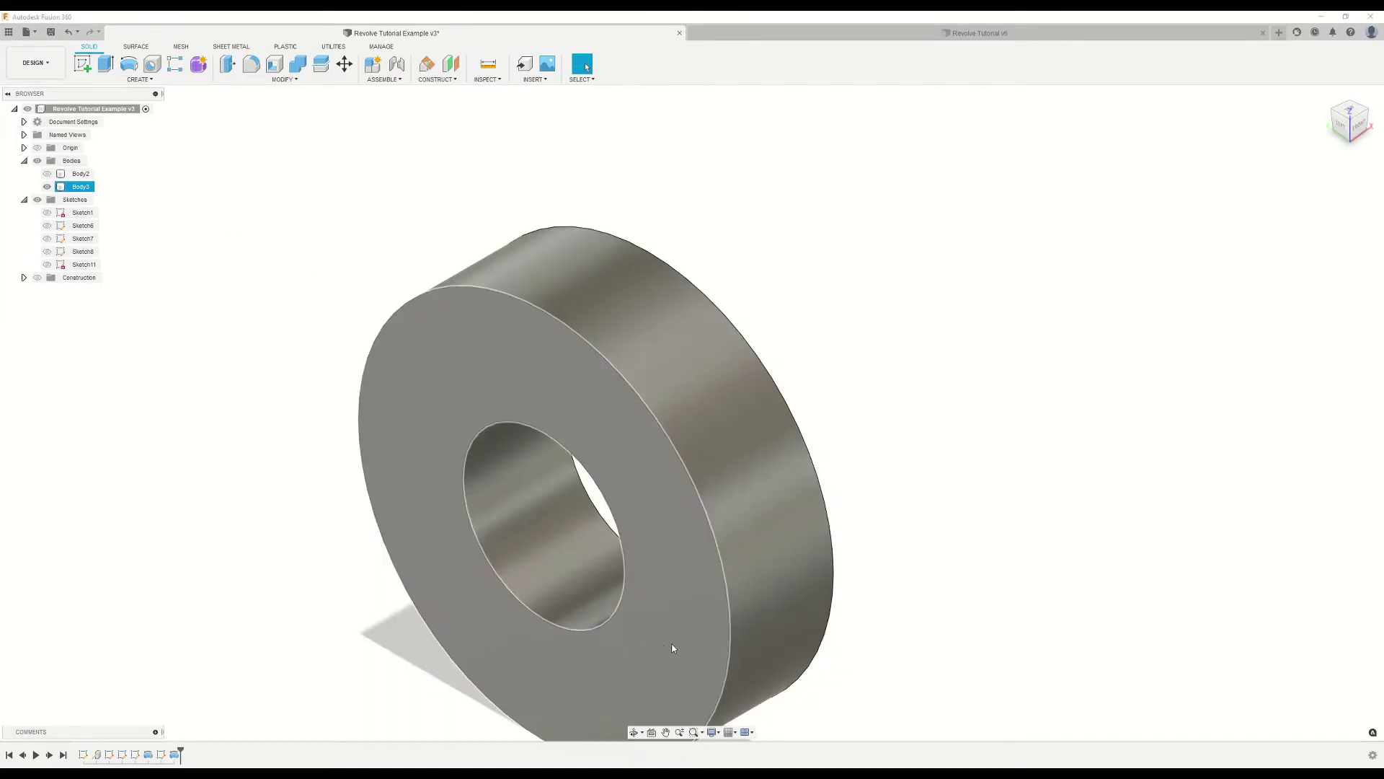
key(Escape)
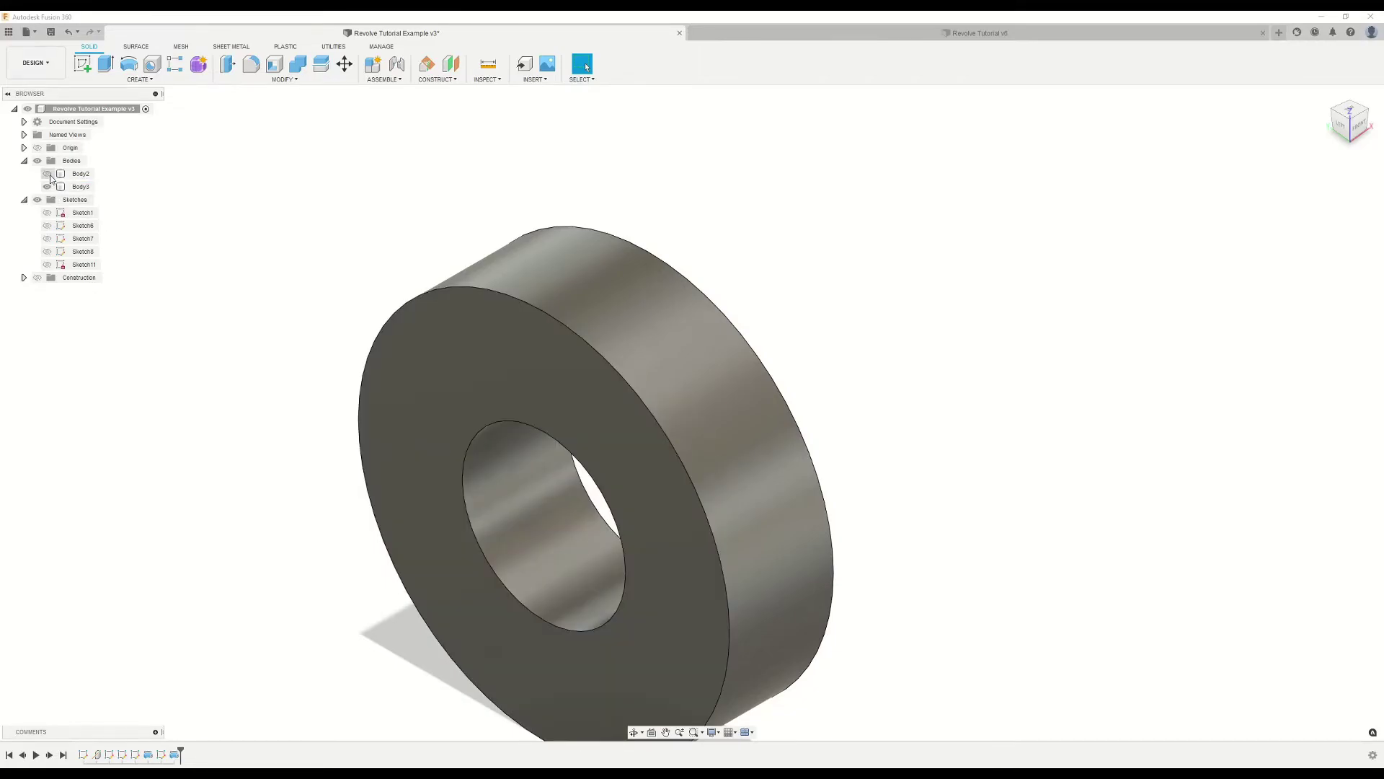
click(47, 175)
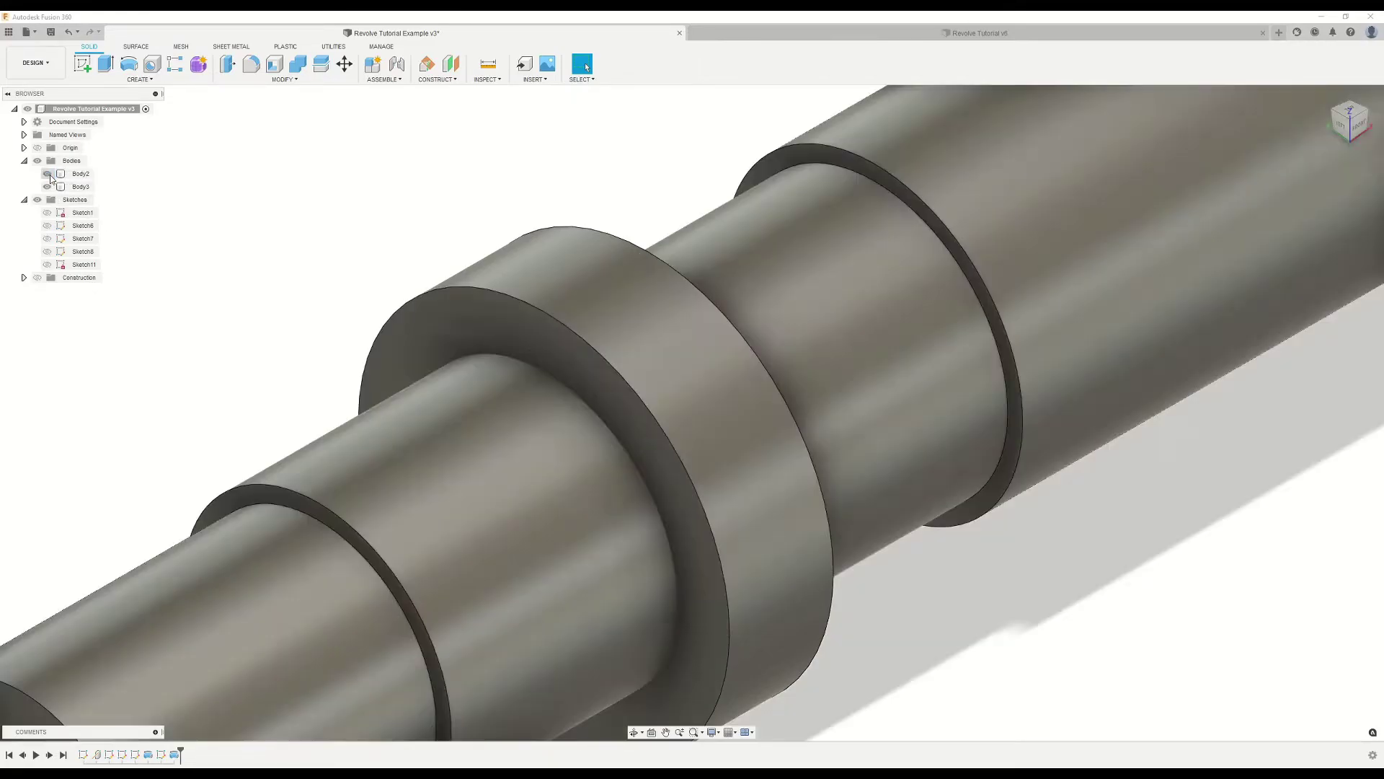
Step: Undo the collar revolve and revolve the collar again as new component Component1:1
click(68, 32)
click(68, 32)
click(67, 32)
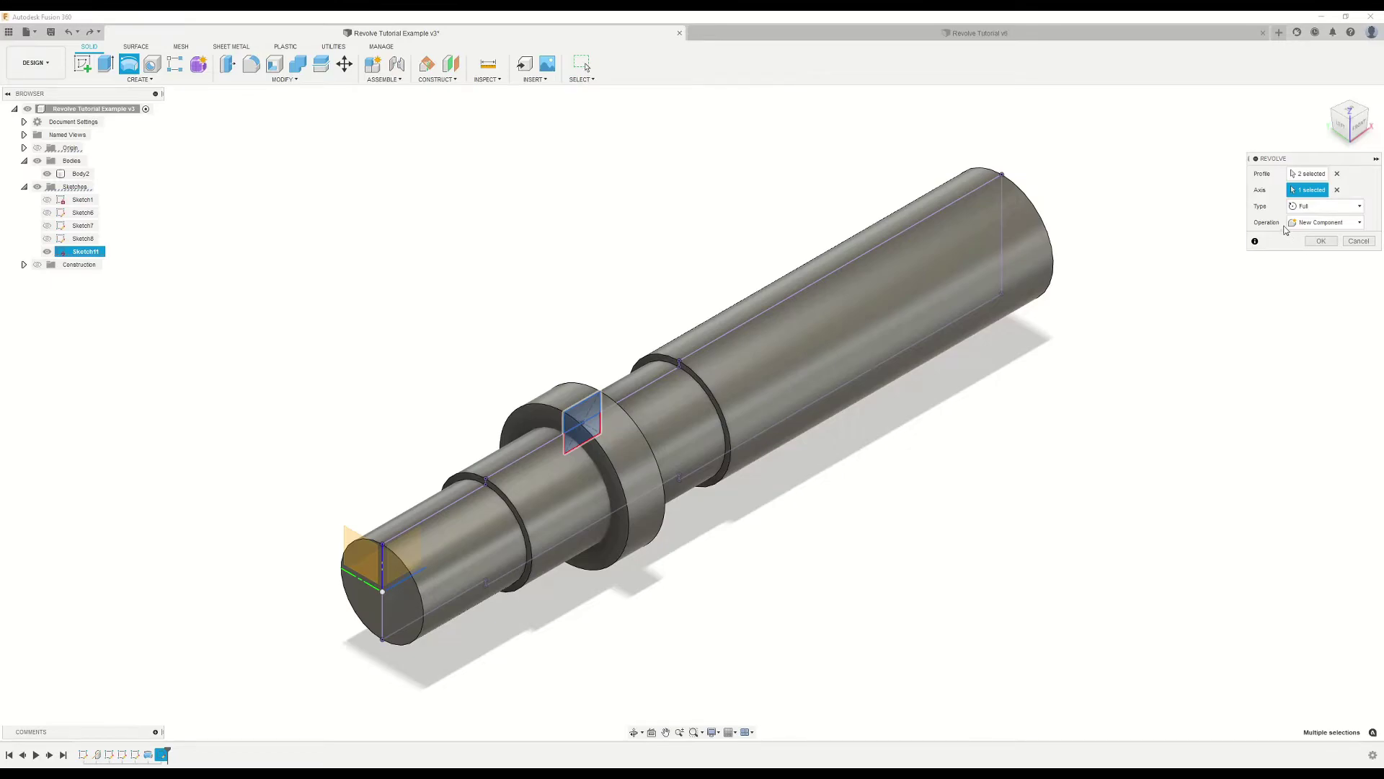
click(1322, 241)
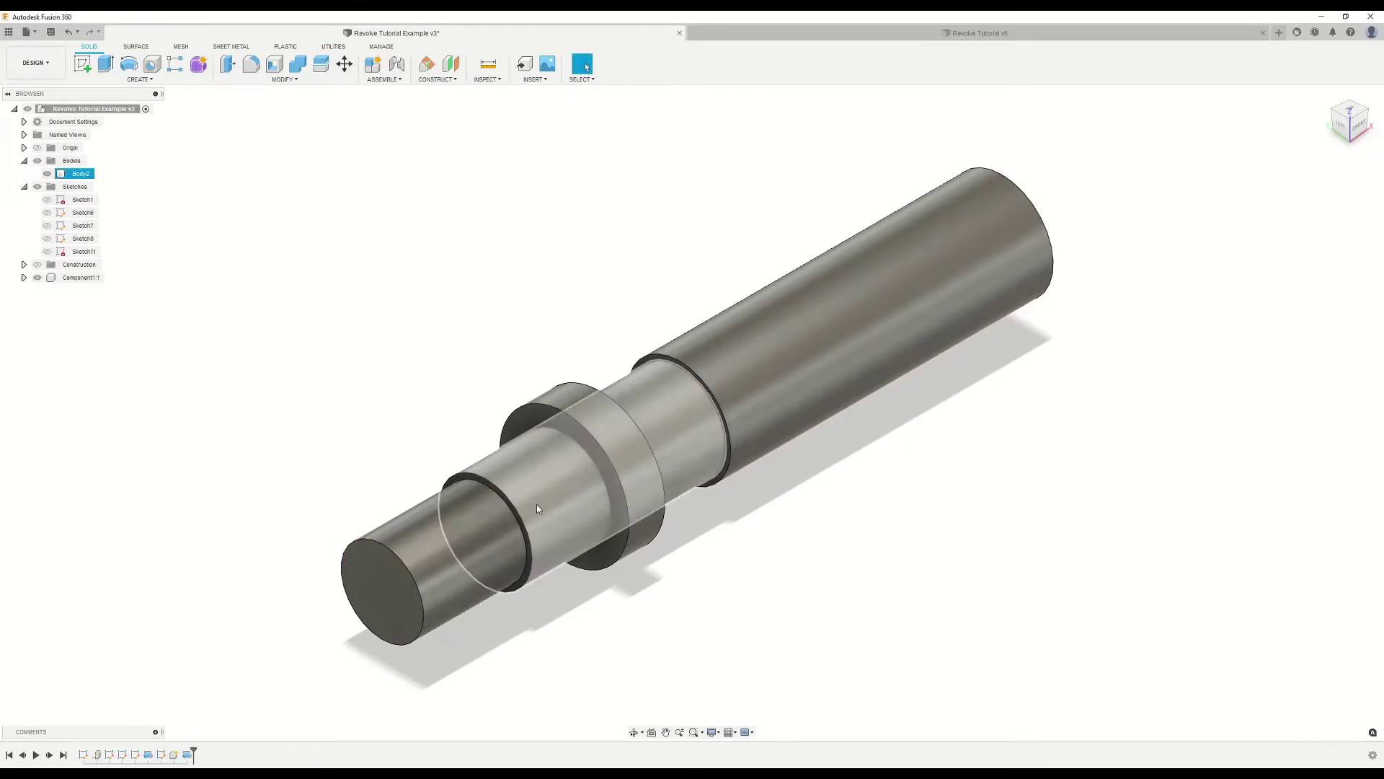
Step: Pan the view, then expand and activate Component1:1 in the browser
scroll(538, 505, up, 5)
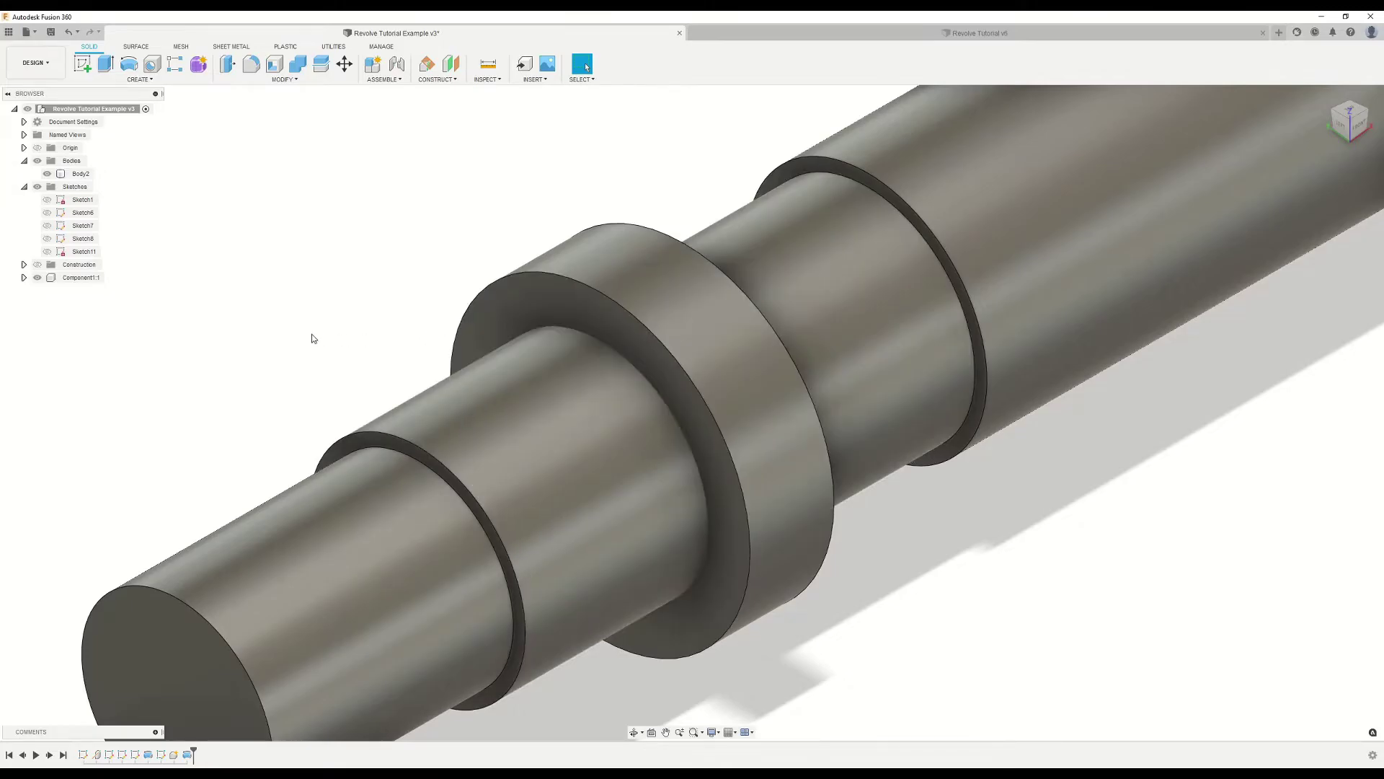
middle_drag(268, 321, 365, 322)
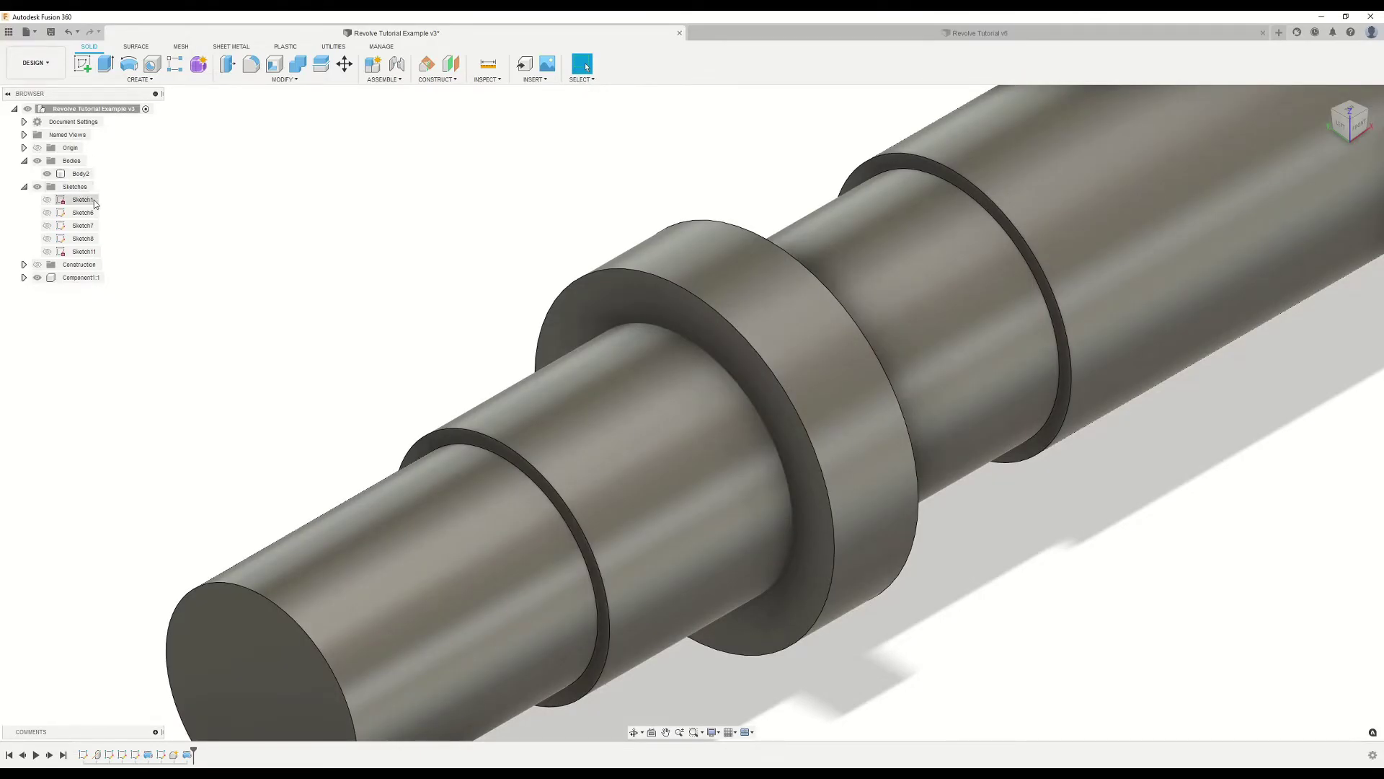
click(24, 279)
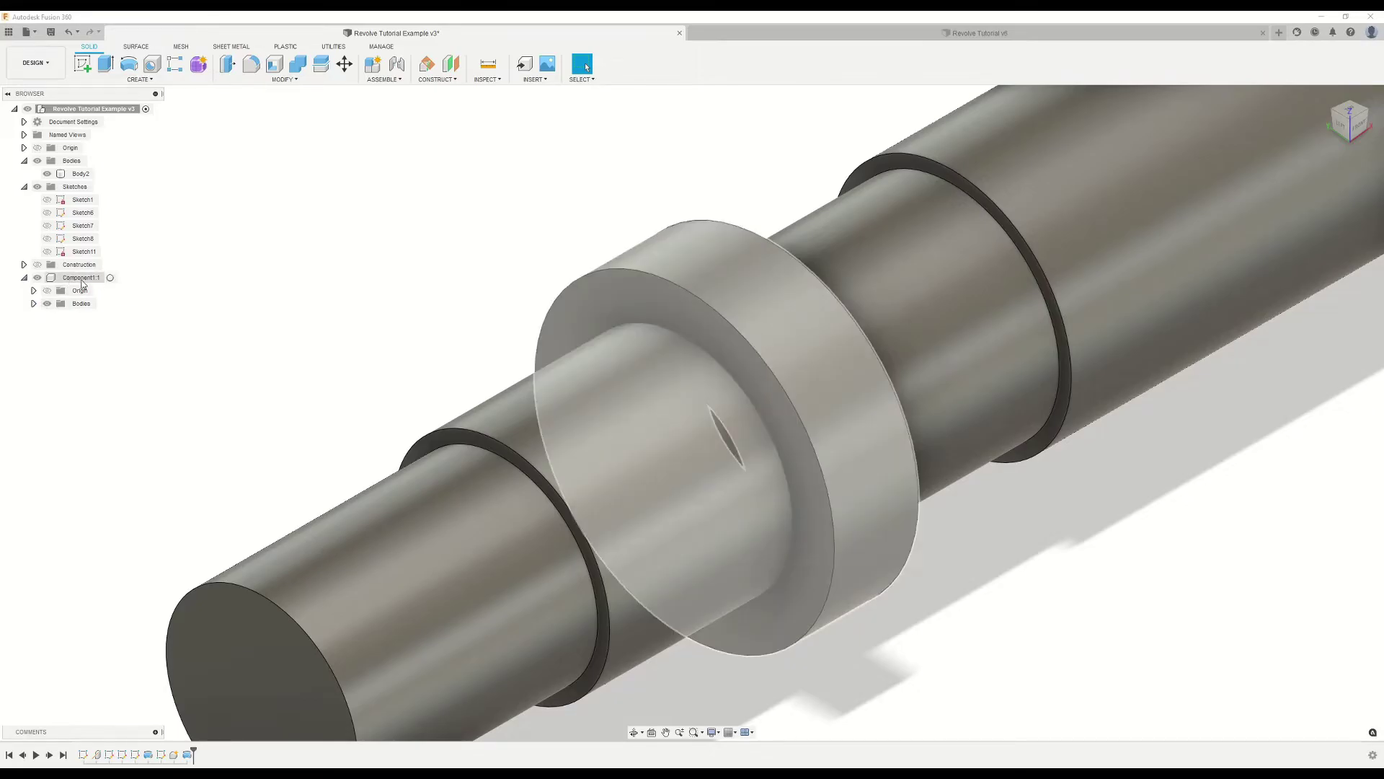
click(110, 277)
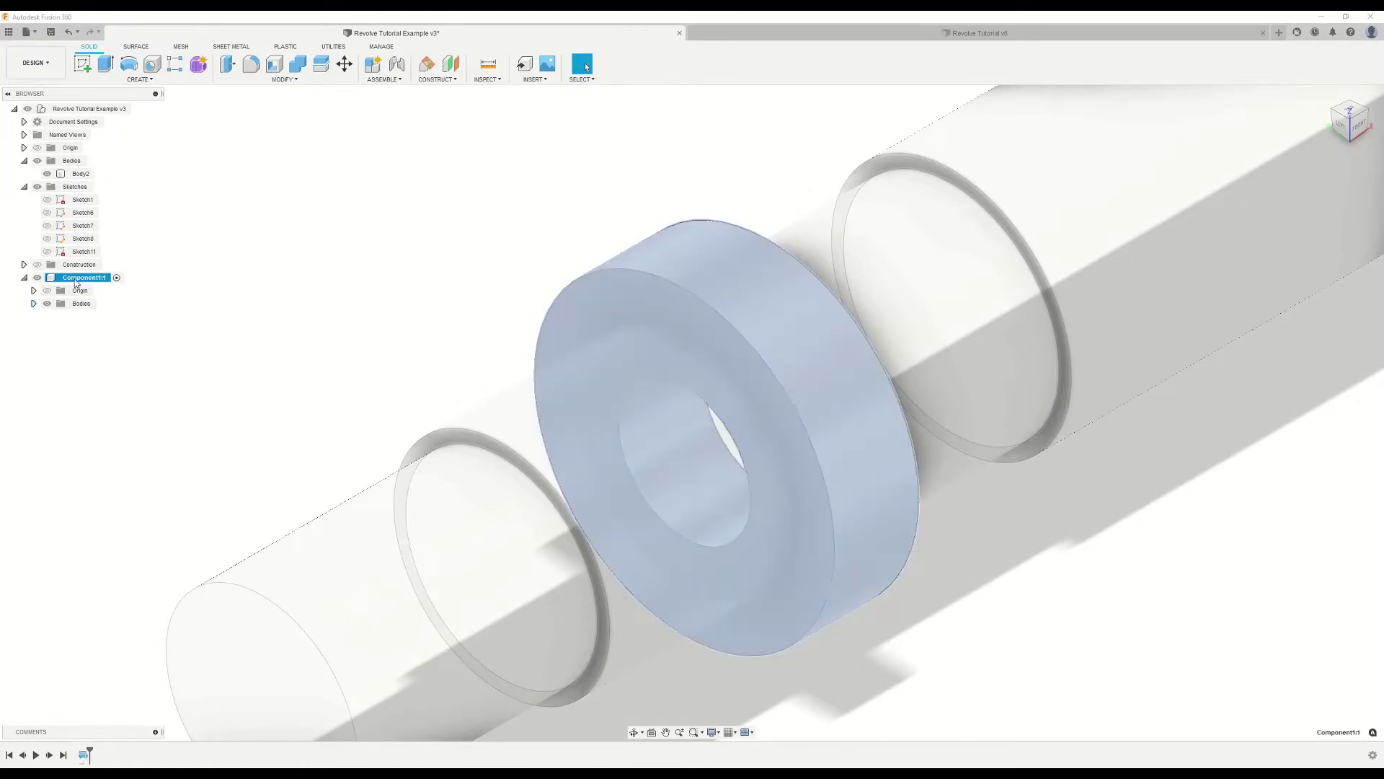
Step: Check Component1:1's Origin folder and planes, and toggle Body1's visibility off and on
click(33, 290)
click(33, 290)
click(47, 291)
click(46, 291)
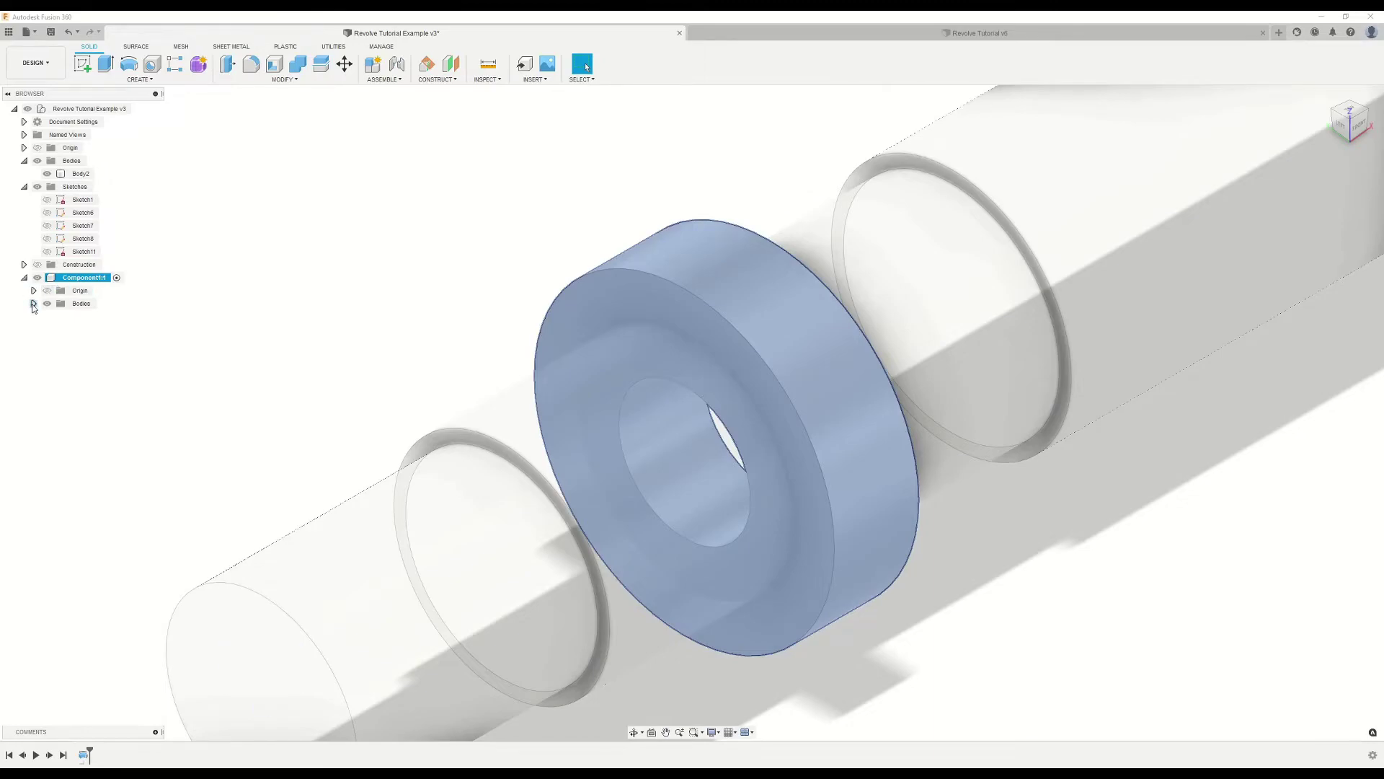
click(33, 304)
click(56, 317)
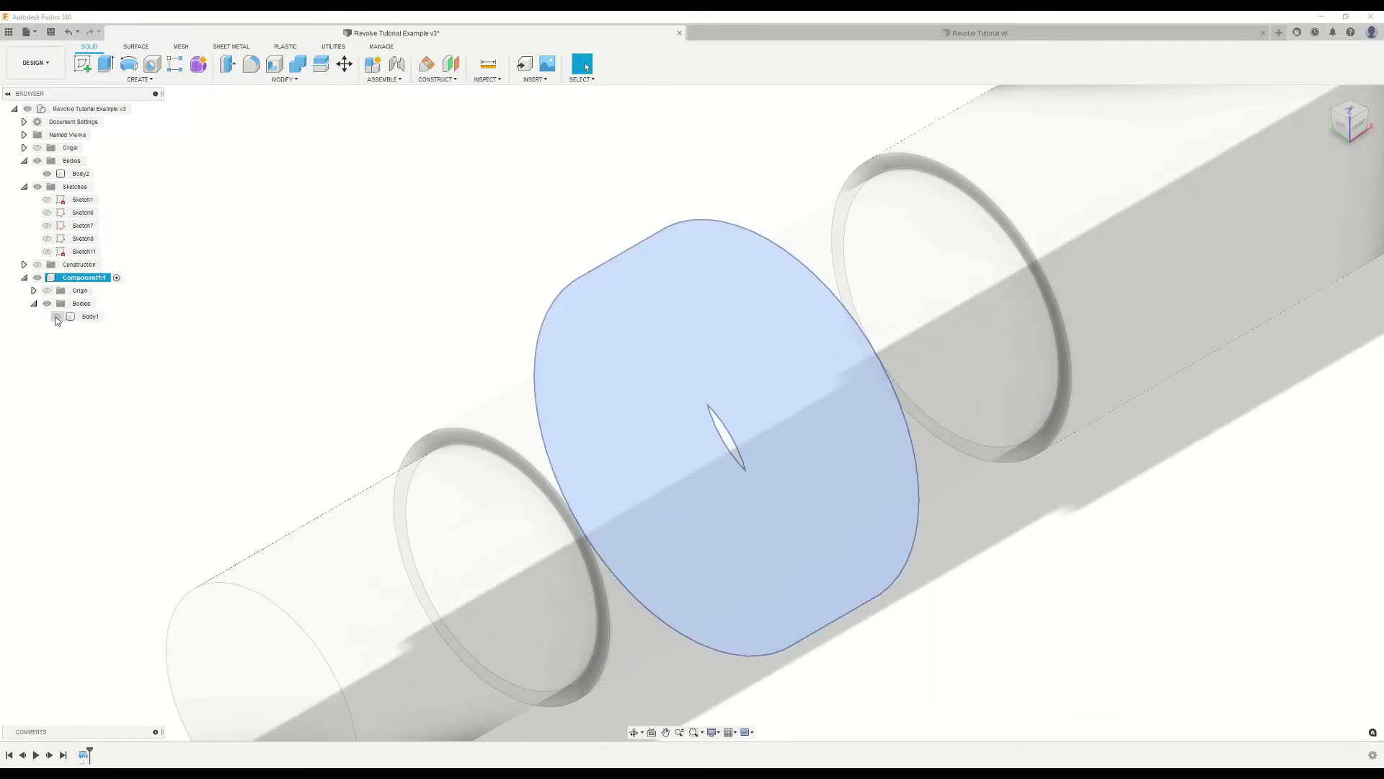
click(55, 317)
click(33, 304)
click(34, 291)
click(34, 291)
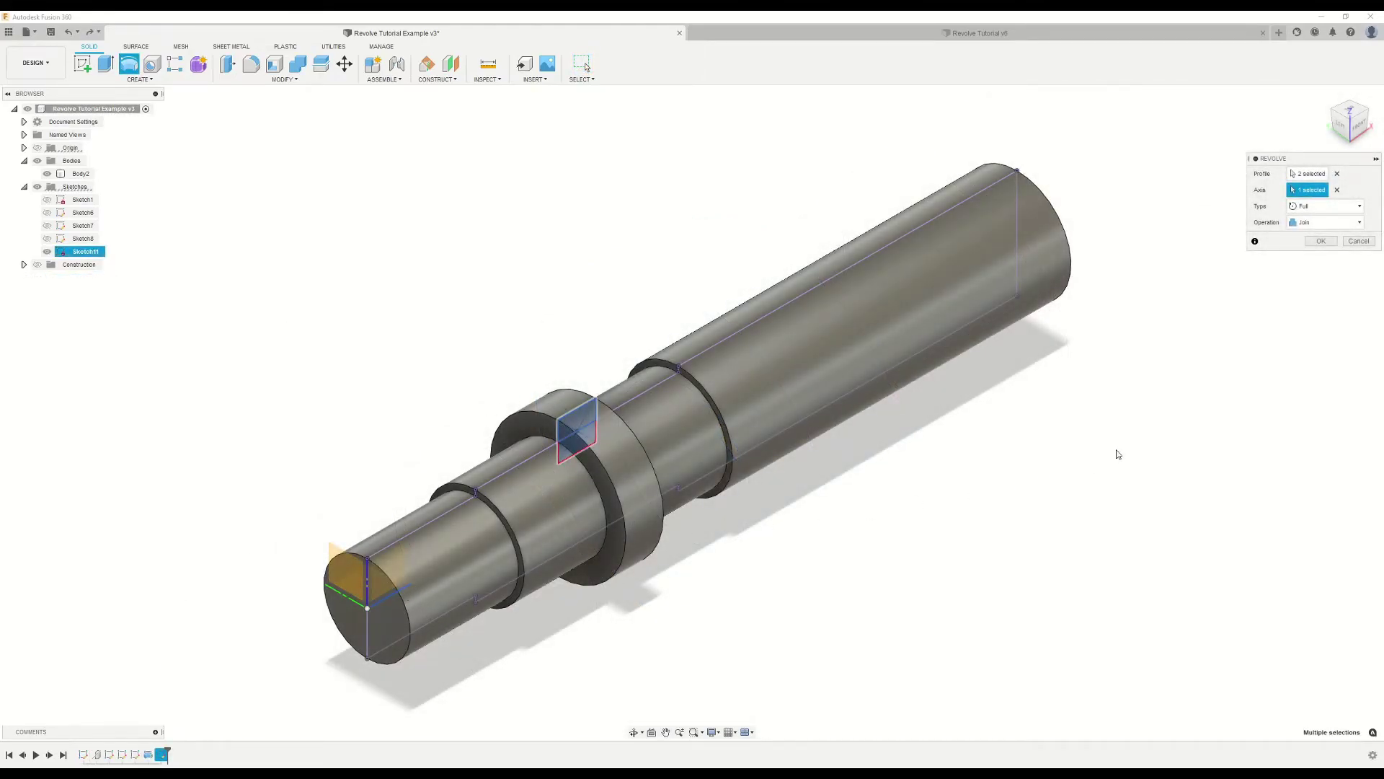
Step: Apply the Join revolve so the collar fuses onto the shaft, then select the result
click(1320, 241)
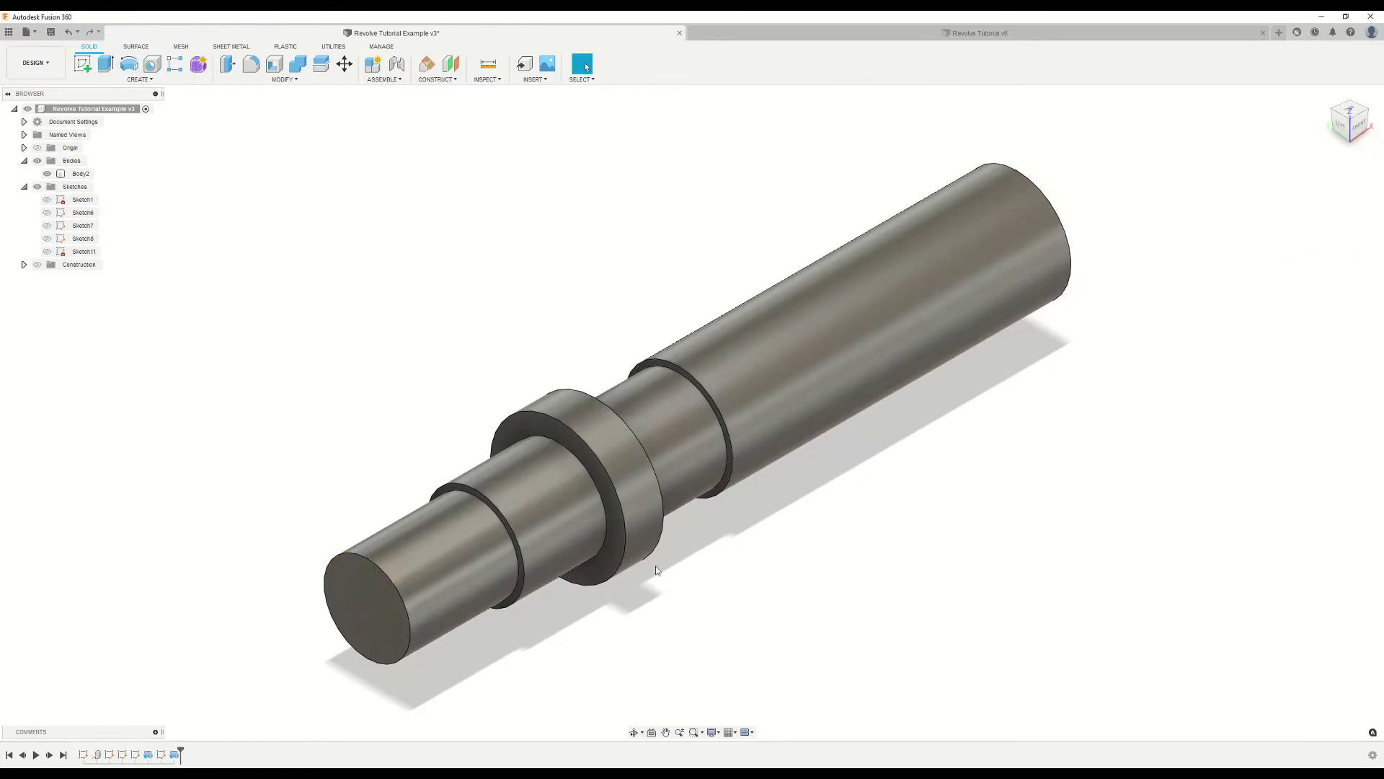
click(554, 467)
scroll(564, 456, up, 5)
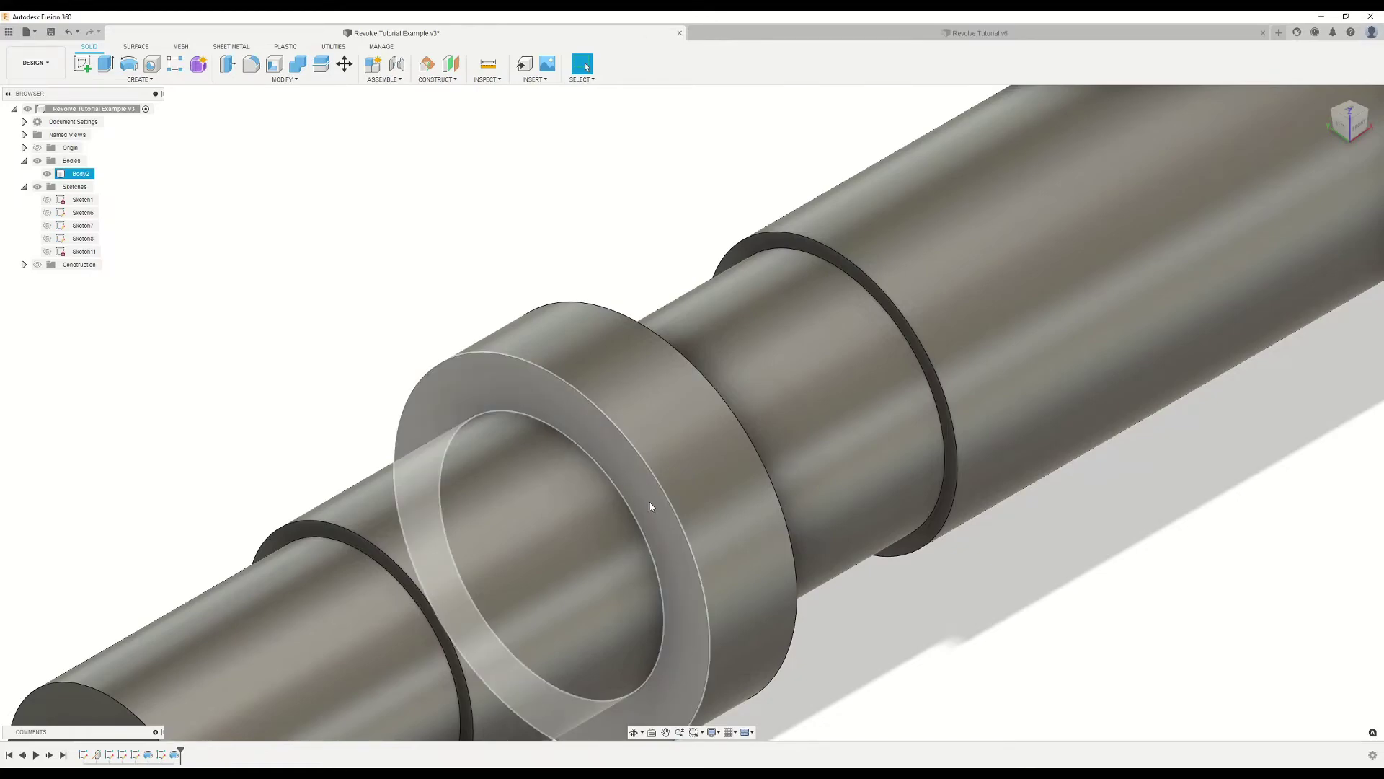
Step: Toggle Body2's visibility off and on twice to inspect the joined shaft
click(264, 263)
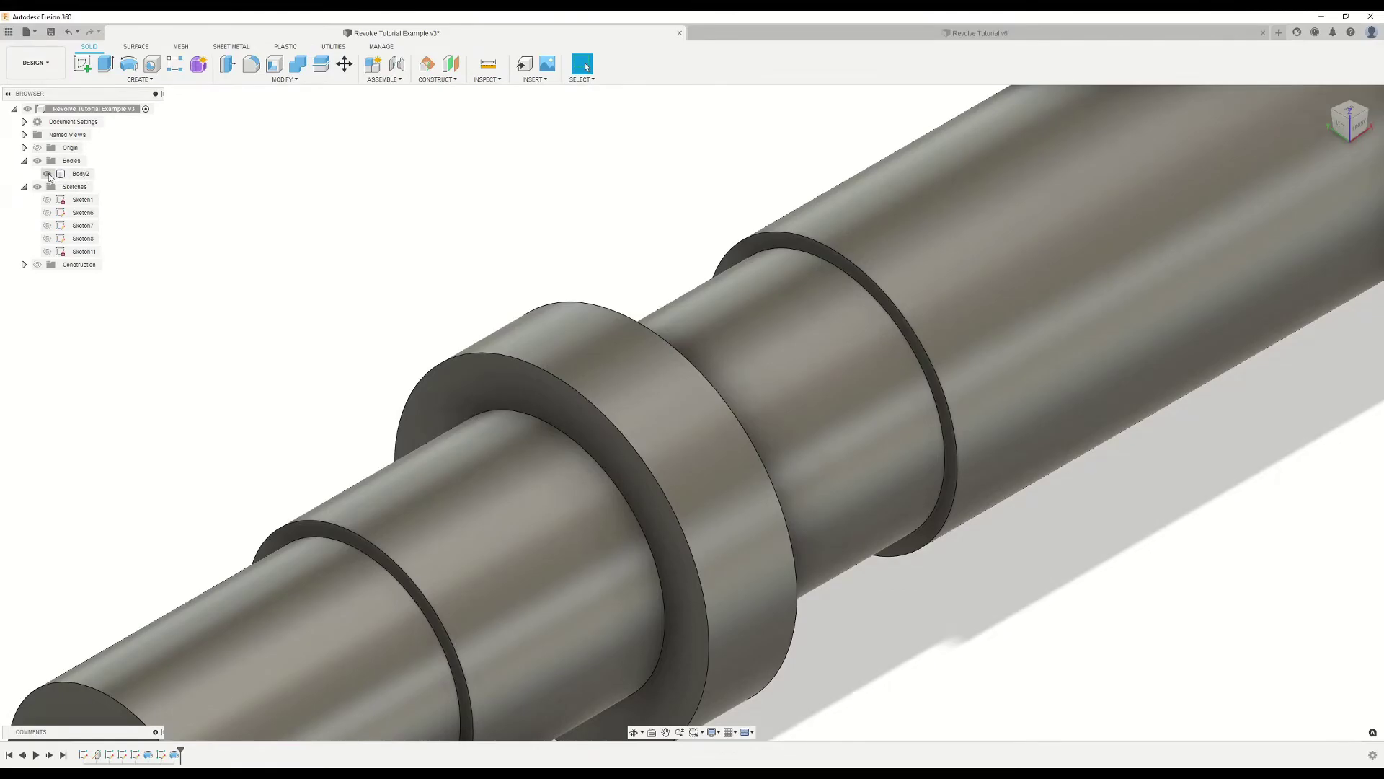
click(47, 173)
click(47, 174)
click(48, 174)
click(47, 173)
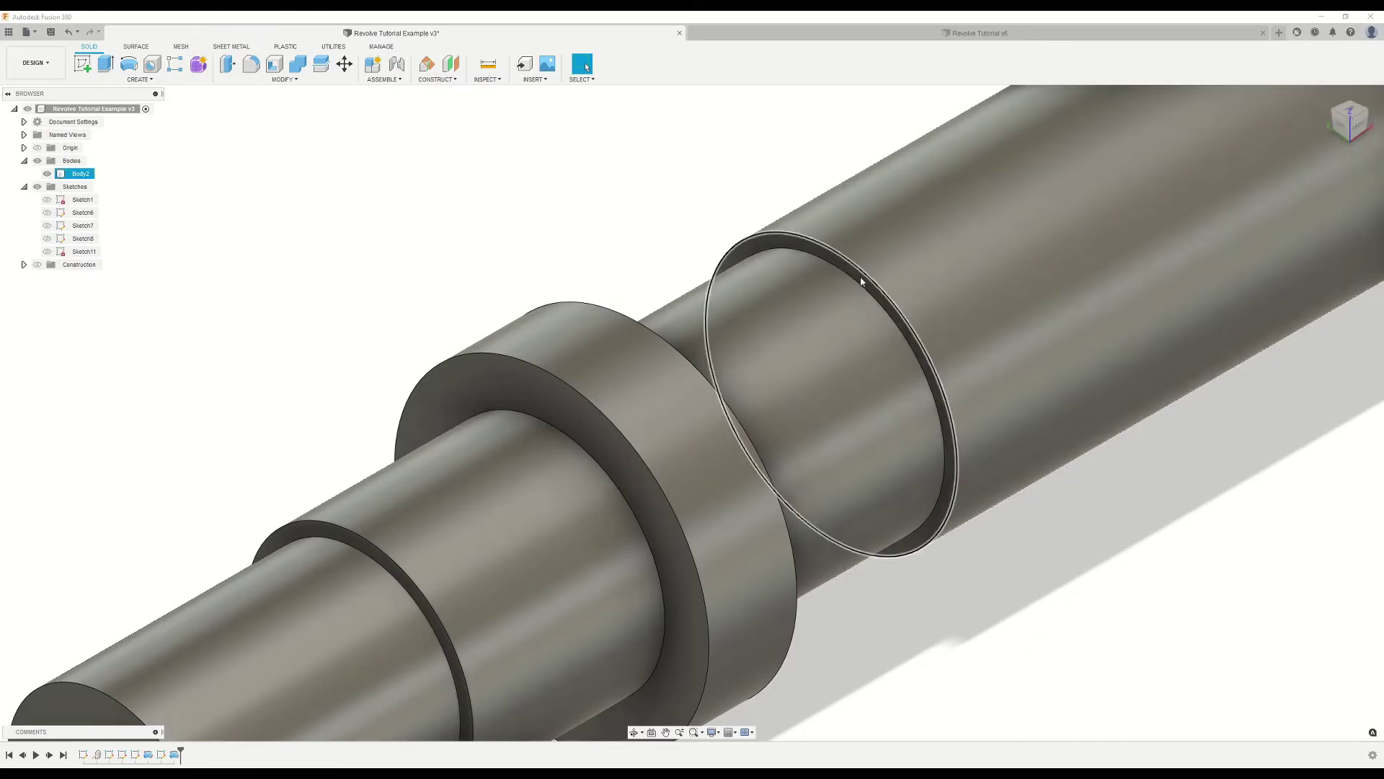
Step: Apply a Cut revolve to groove the shaft, then orbit to inspect the groove
key(Return)
scroll(924, 457, down, 5)
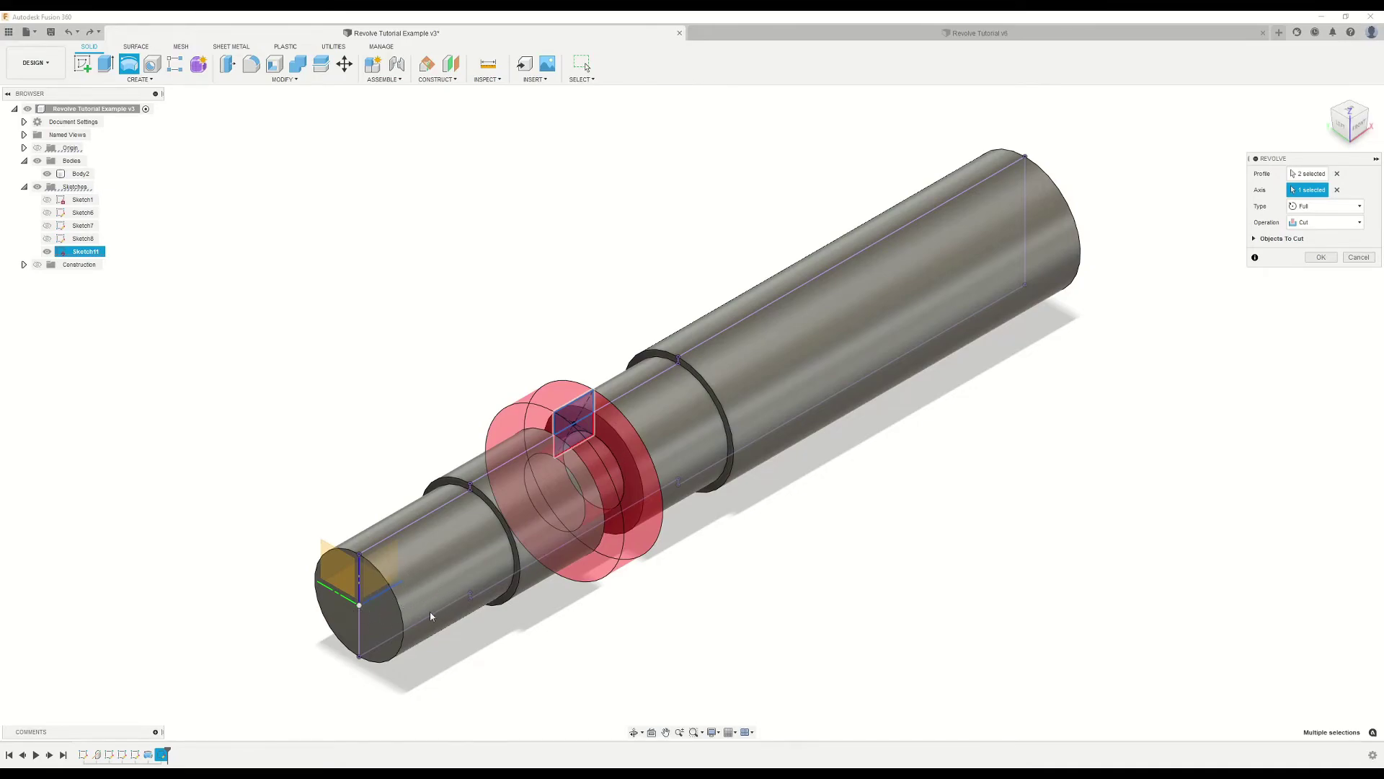
click(1322, 261)
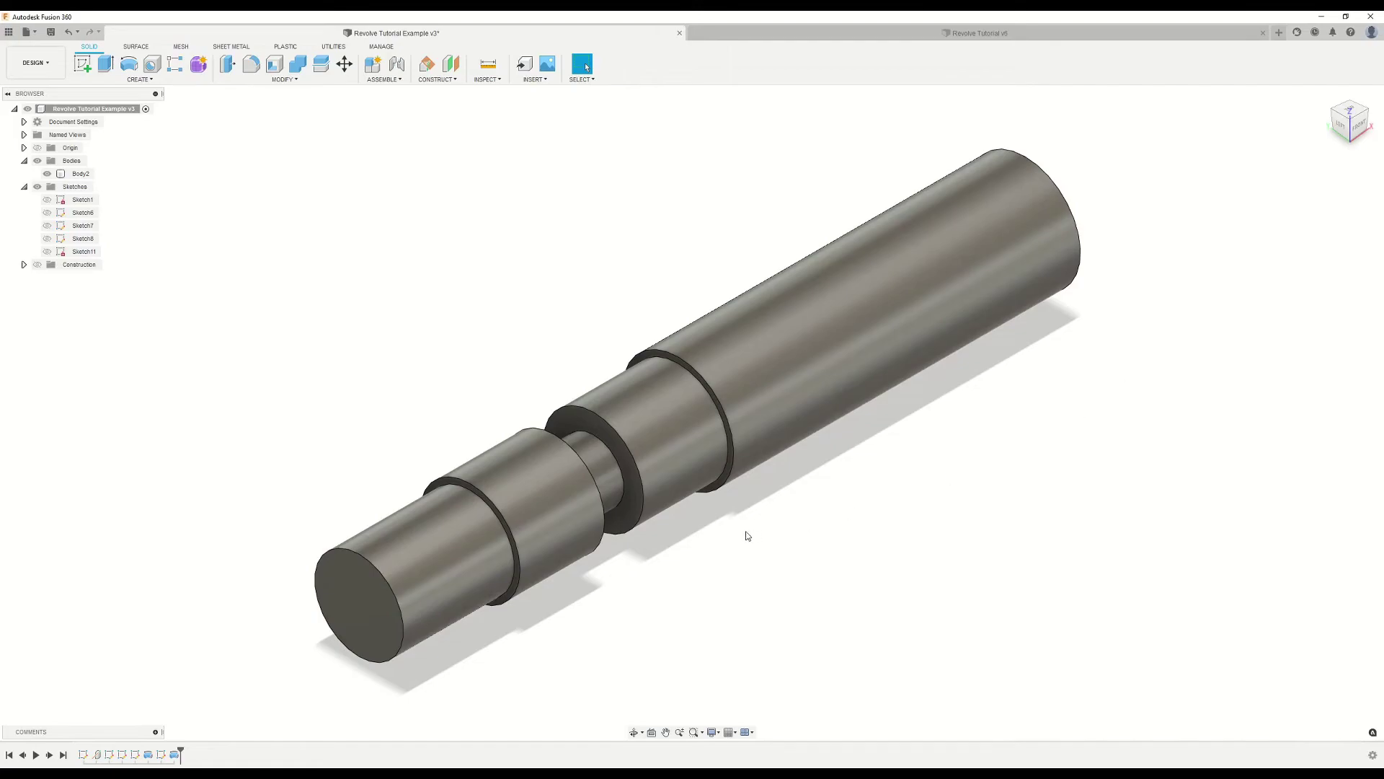
shift+middle_drag(745, 531, 692, 535)
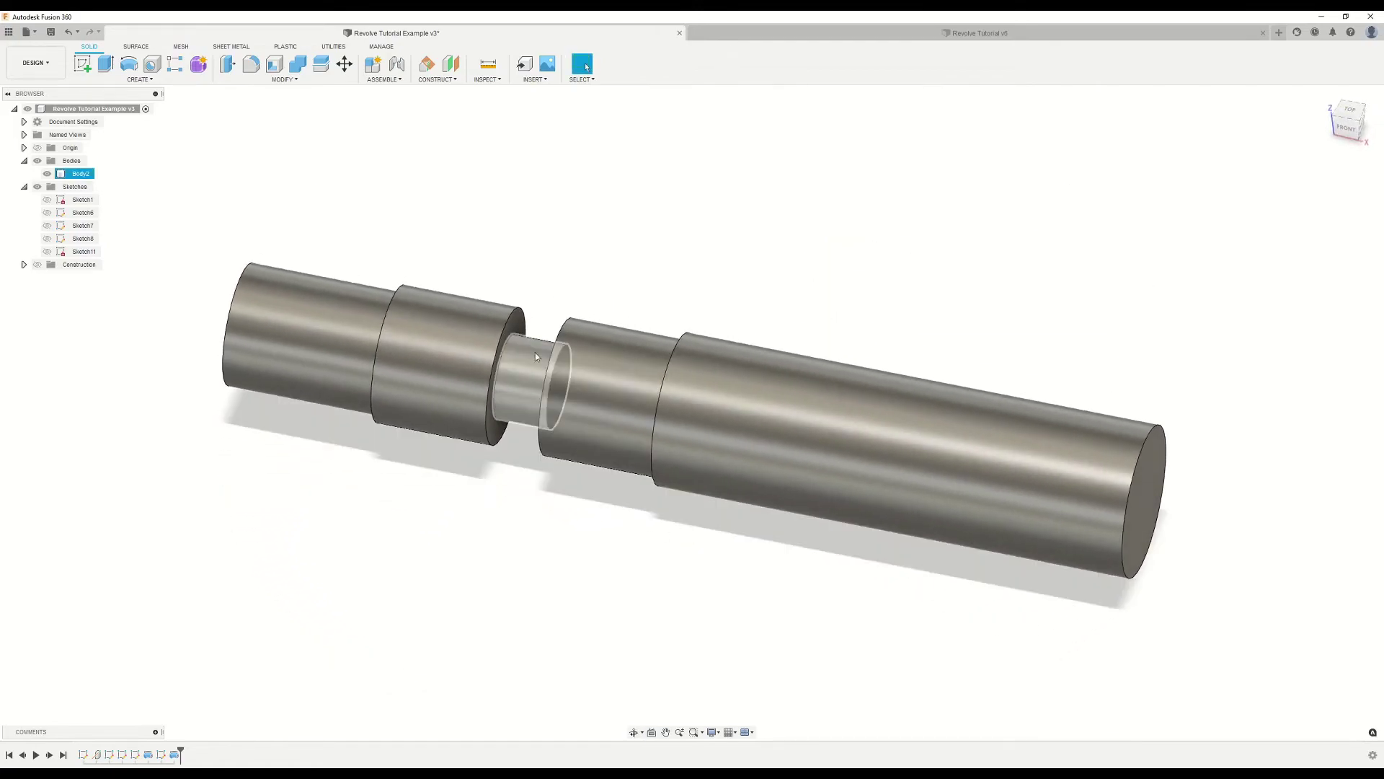
shift+middle_drag(439, 480, 613, 407)
click(615, 410)
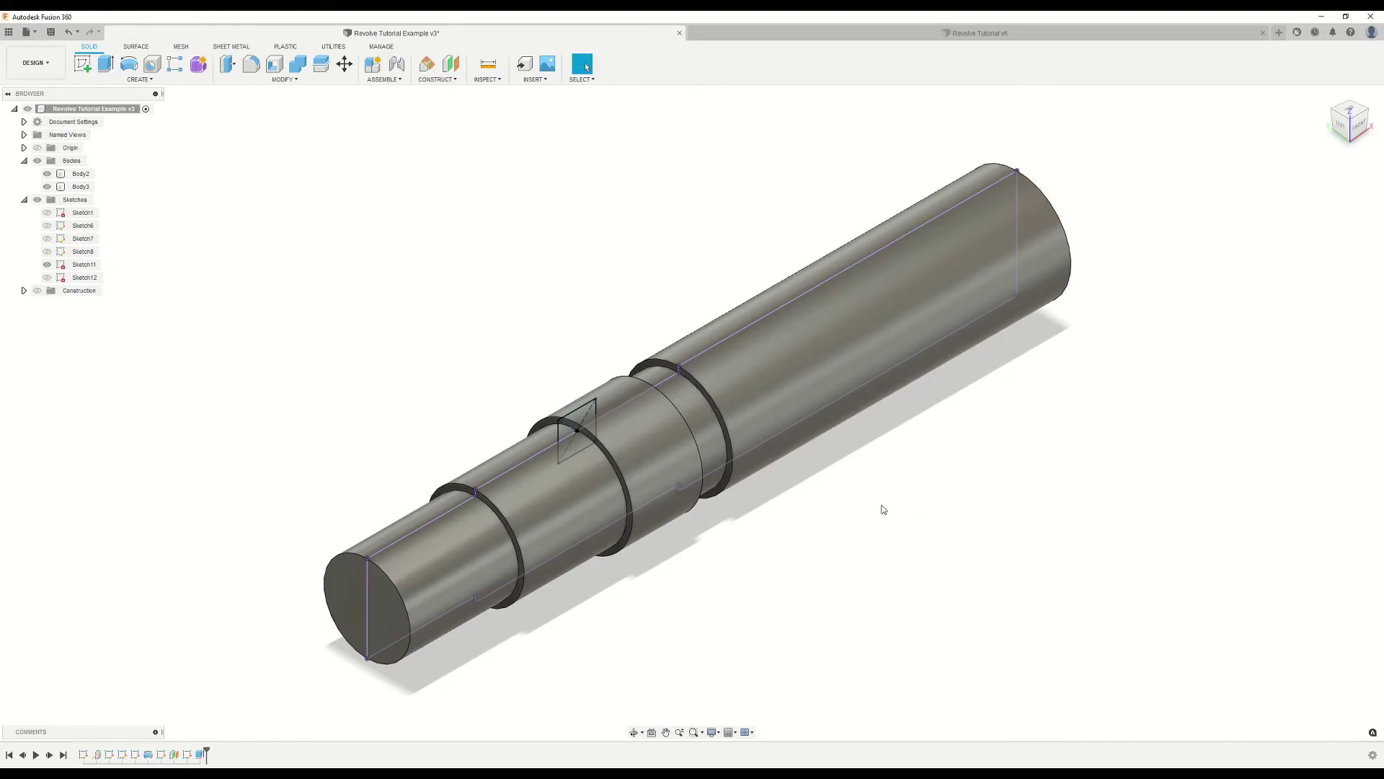
Step: Inspect the shaft's middle section Body3 by selecting it and toggling its visibility
click(669, 459)
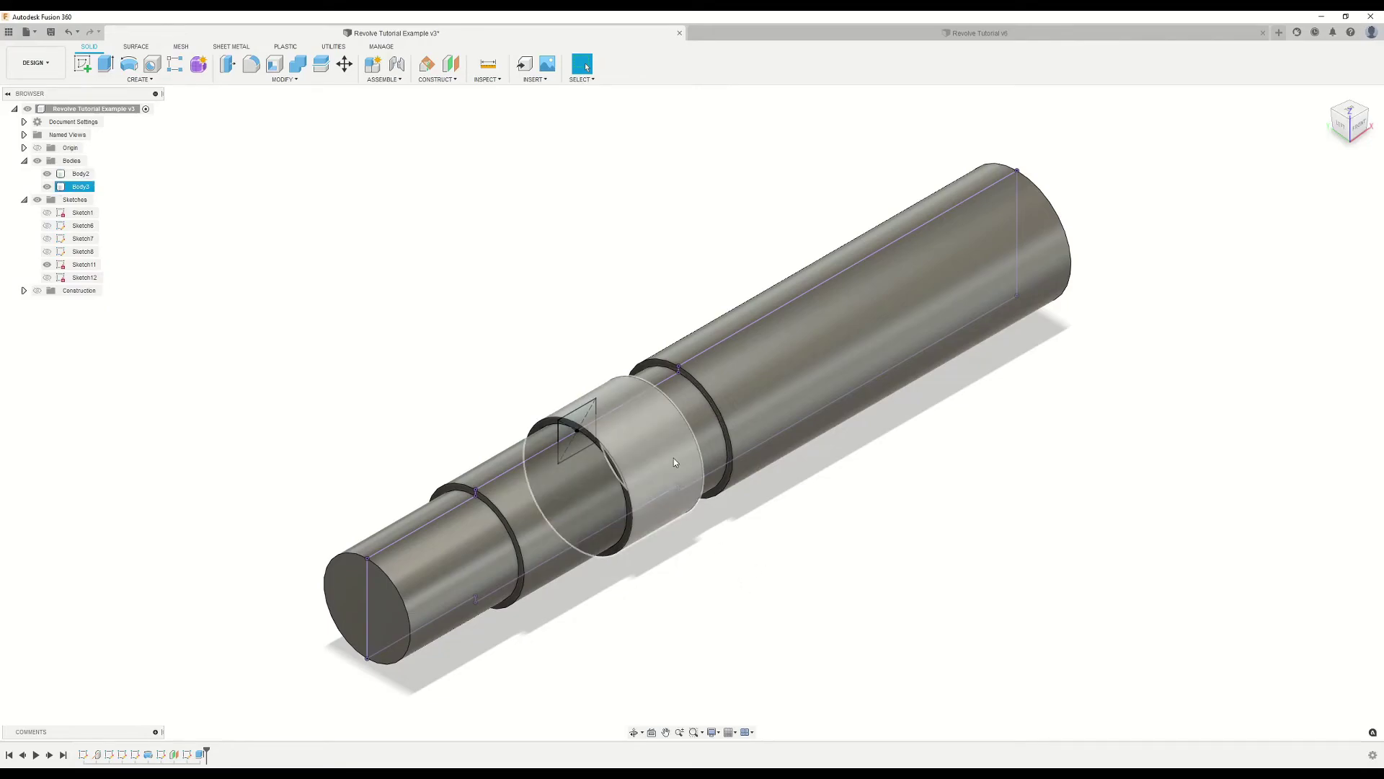
key(Escape)
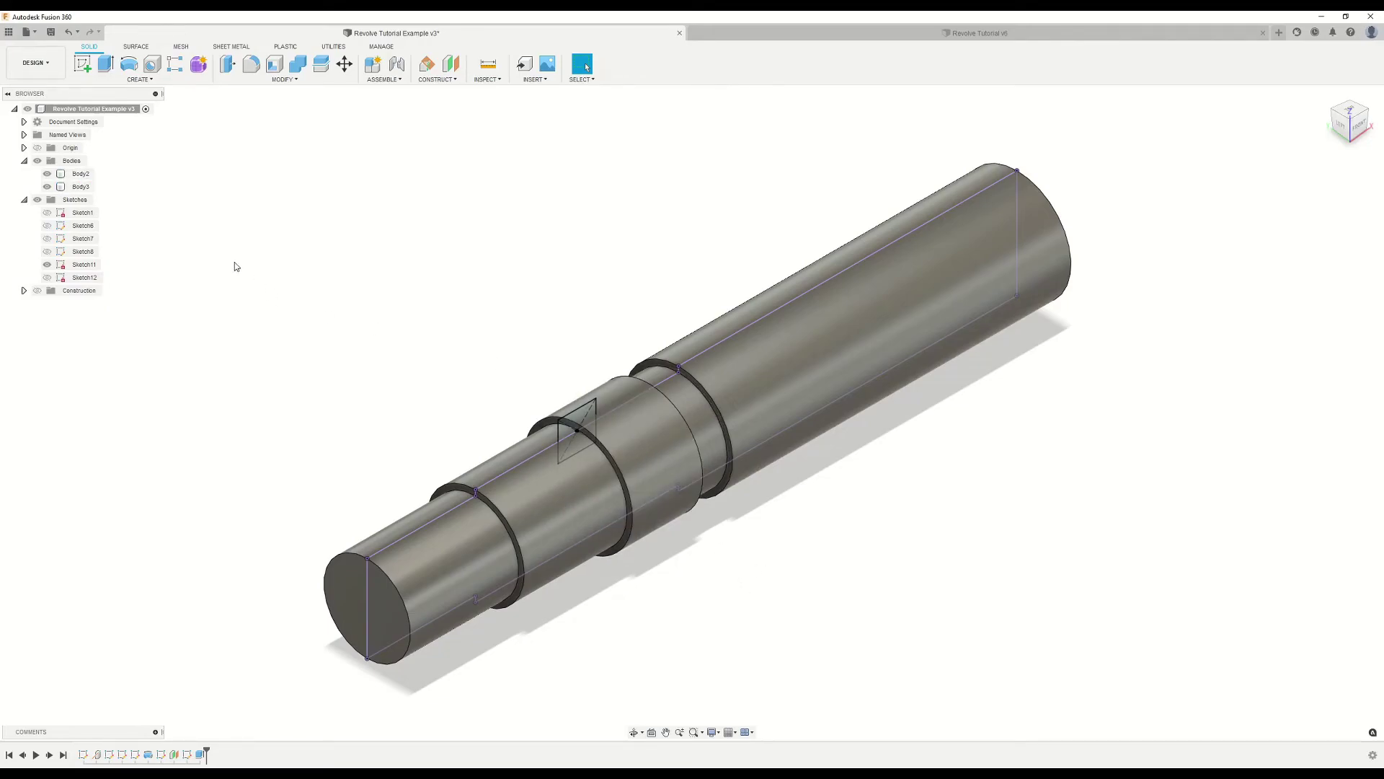
click(47, 186)
click(47, 187)
click(618, 395)
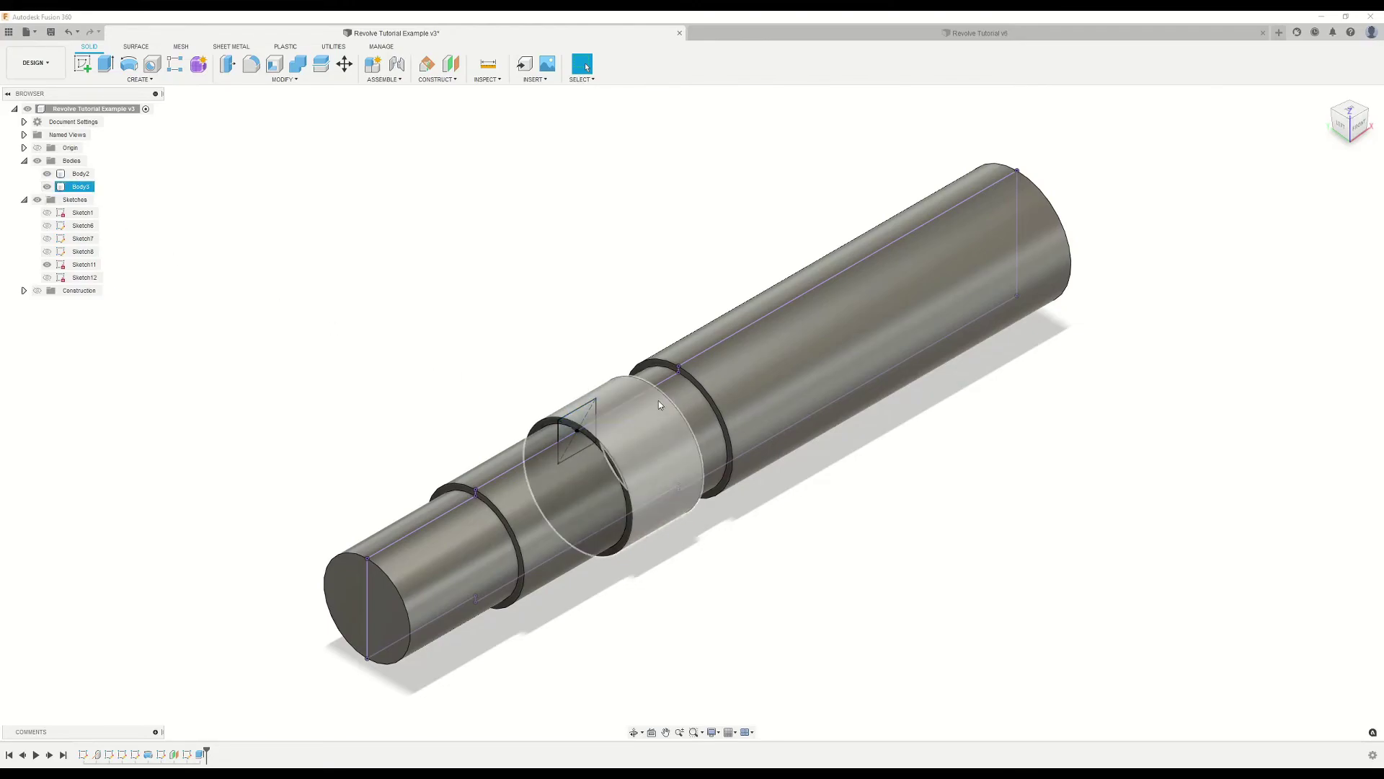
key(Escape)
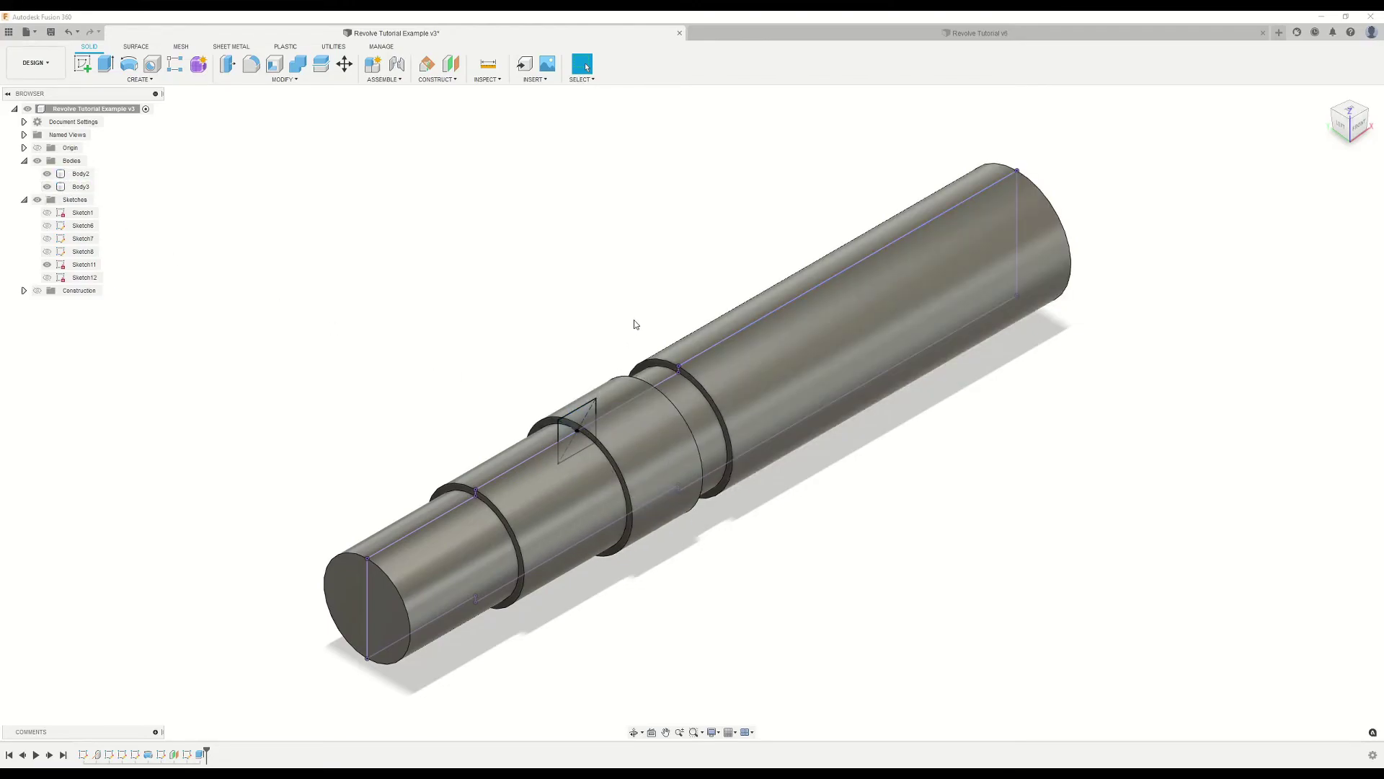
shift+middle_drag(632, 320, 622, 316)
Step: Start a revolve on the two collar profiles around the shaft centreline
click(129, 64)
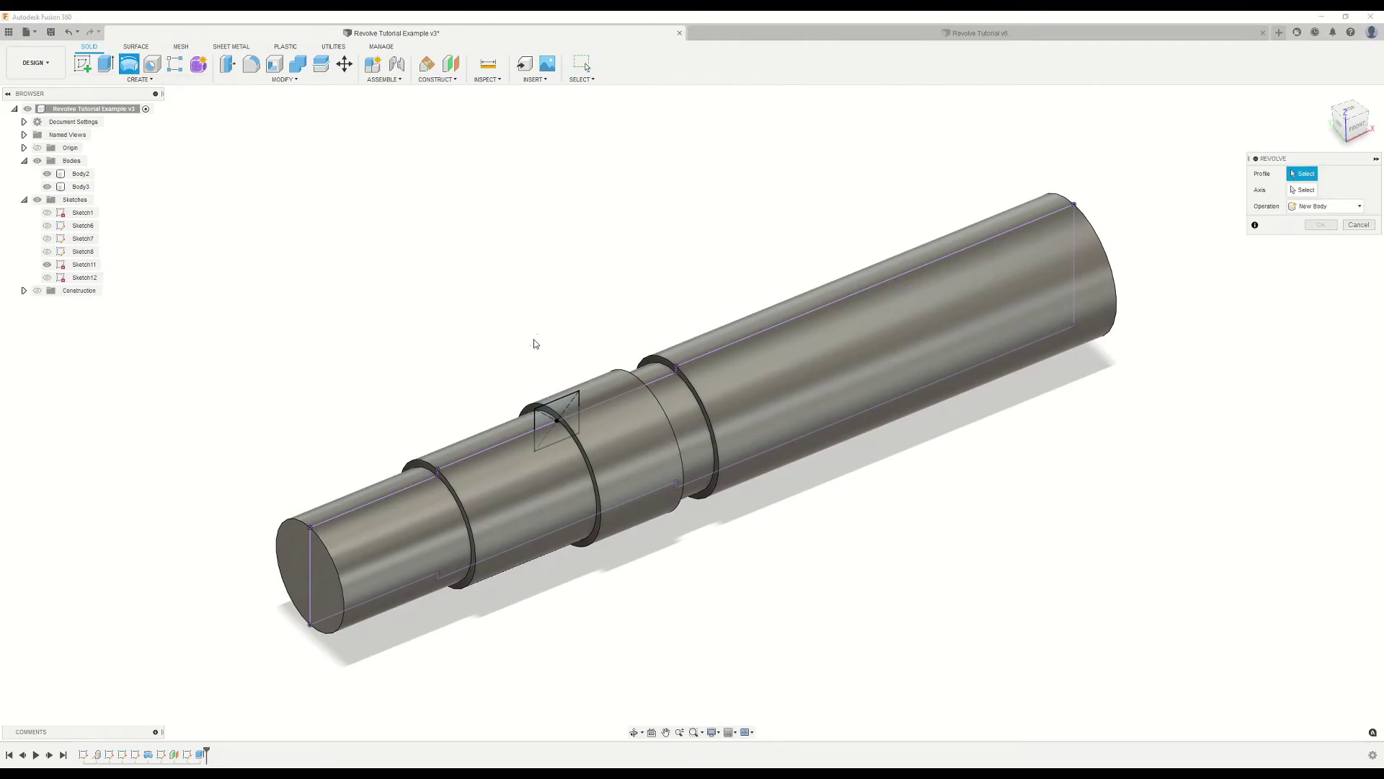
click(549, 413)
click(568, 432)
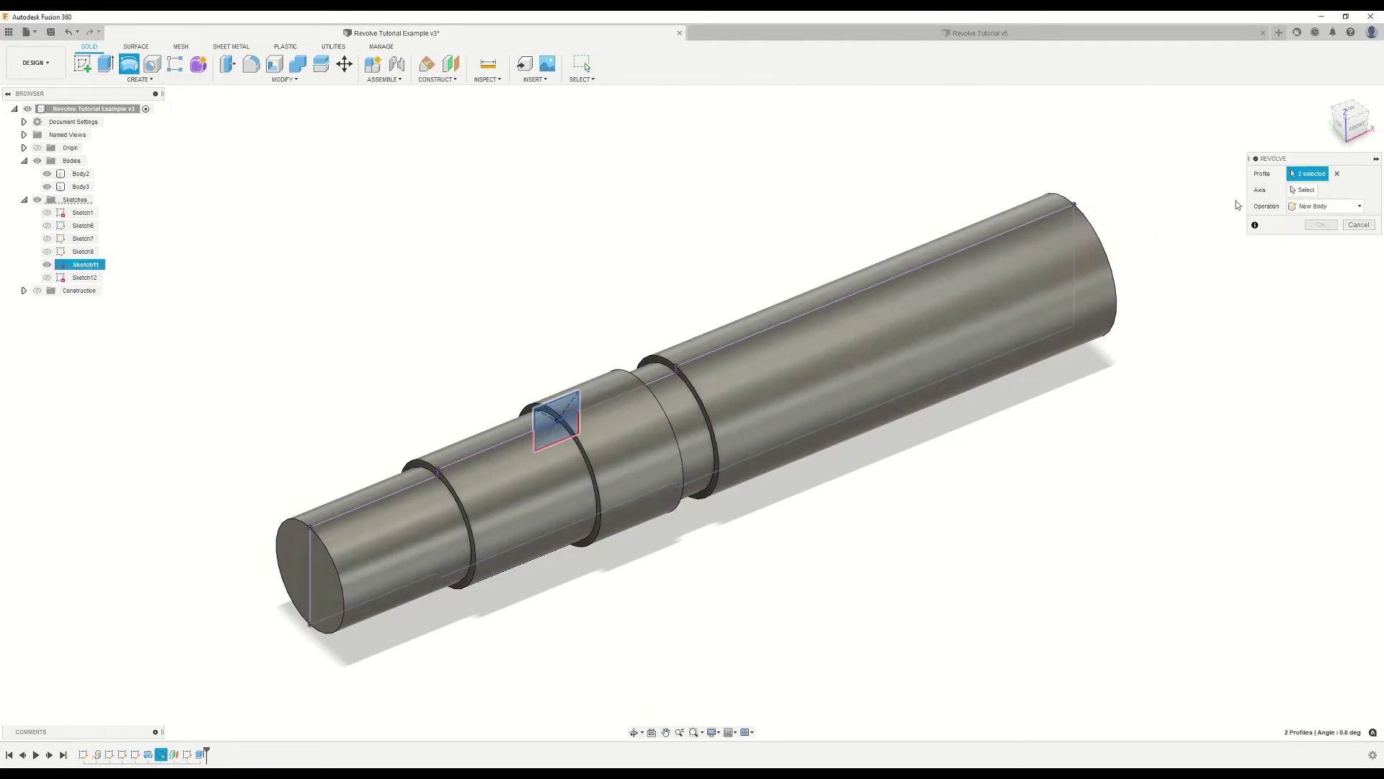
click(1302, 189)
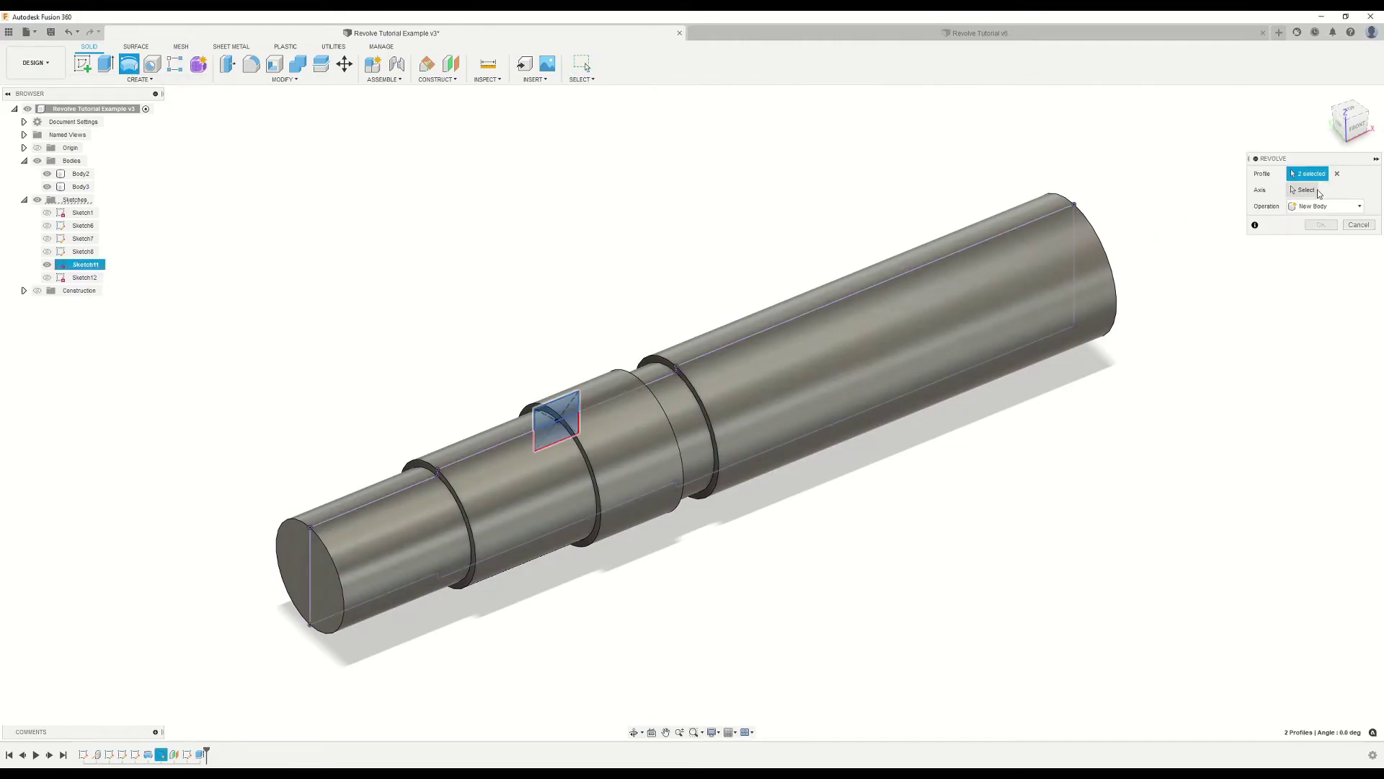
click(325, 573)
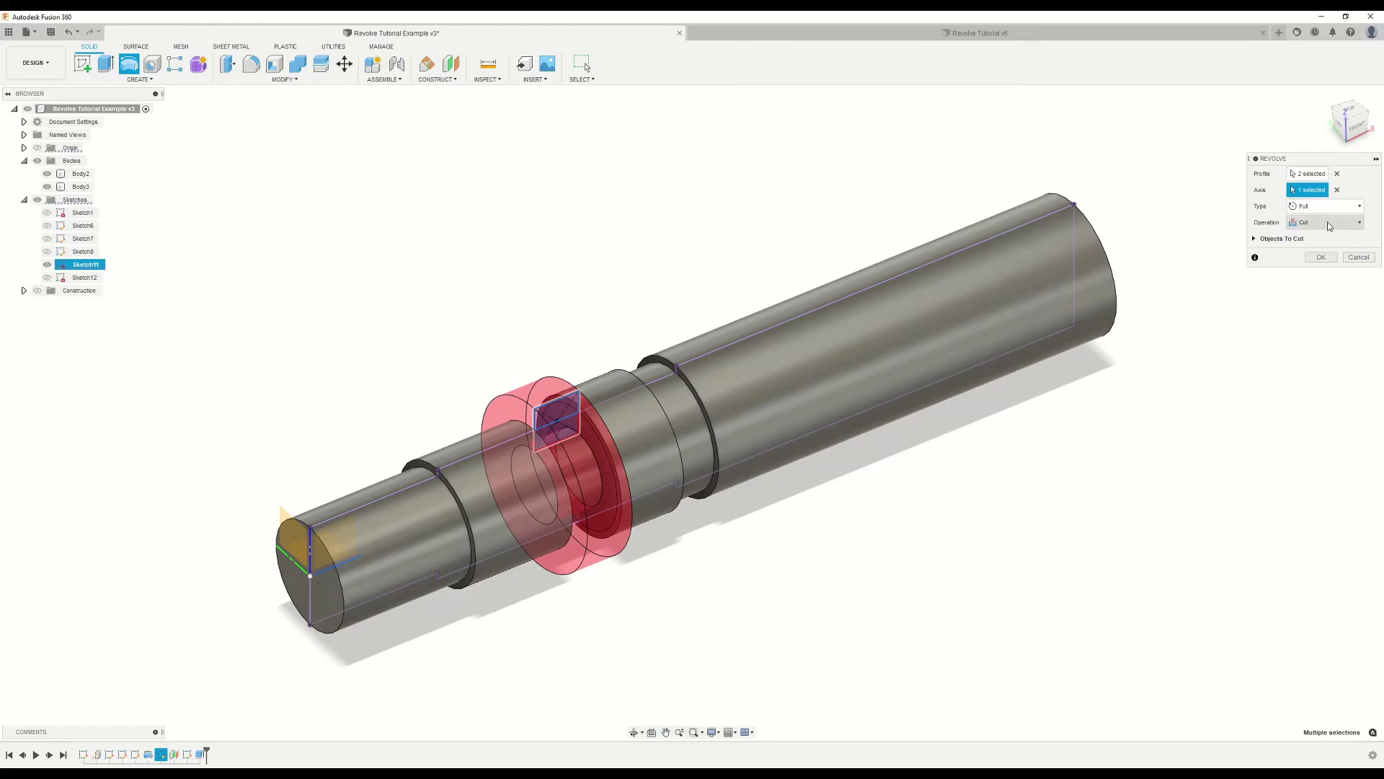
Step: Limit the cut's Objects To Cut to Body3, excluding Body2, and apply it
click(1255, 240)
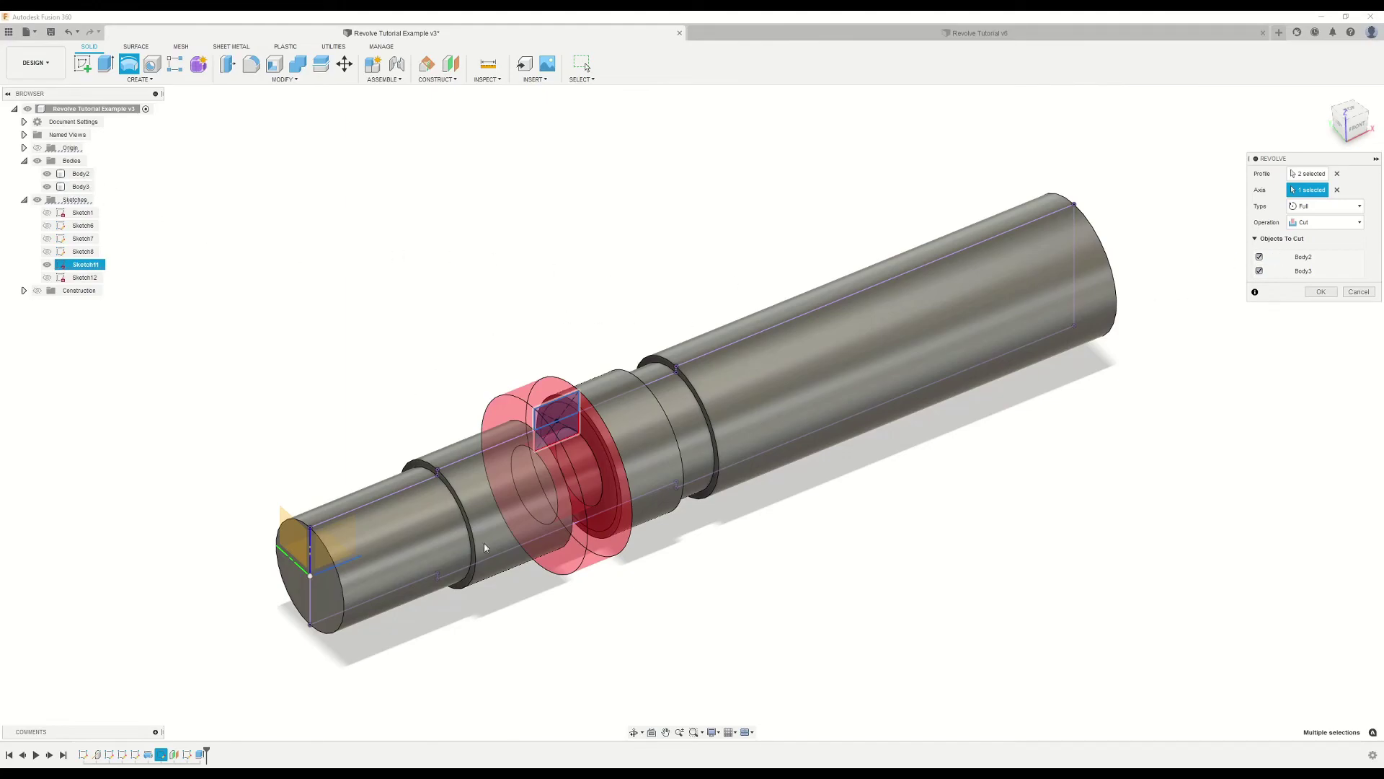
click(1259, 271)
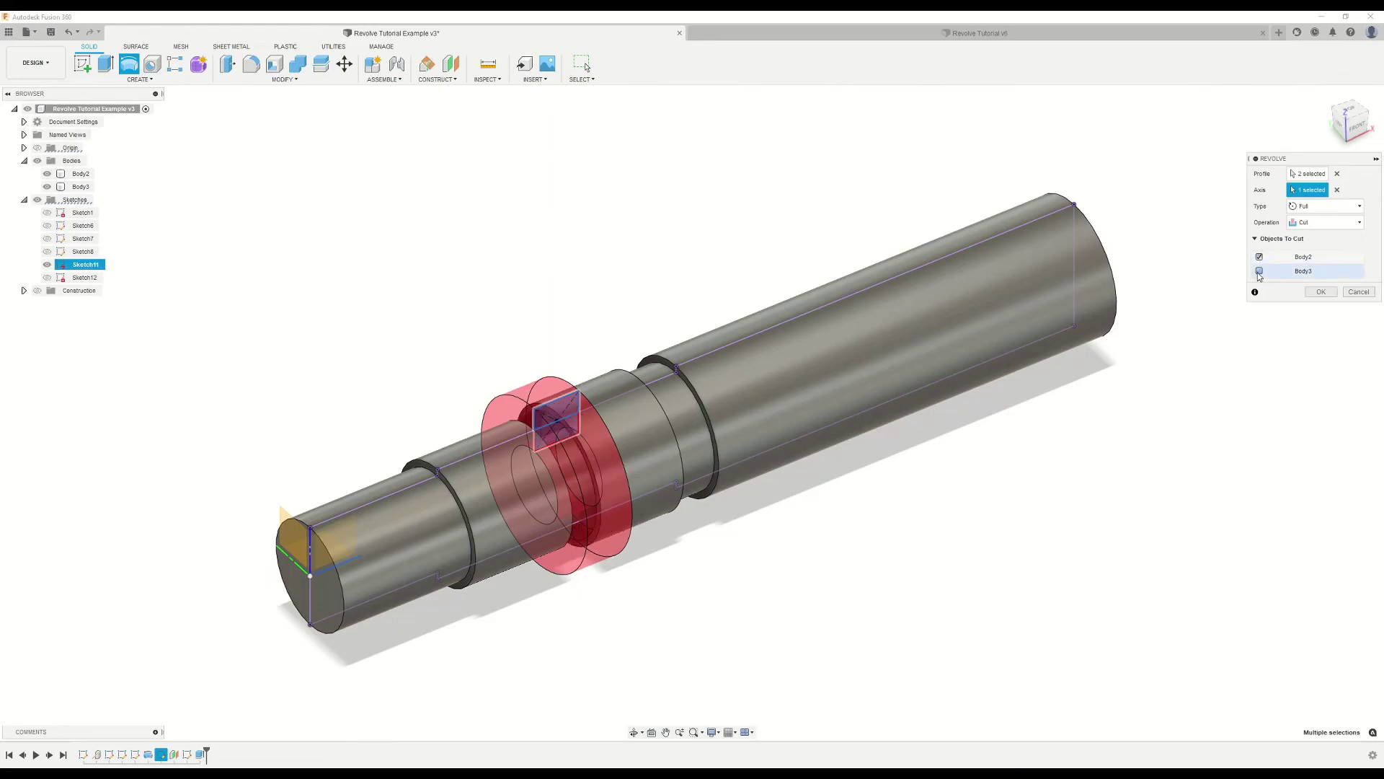
click(1259, 272)
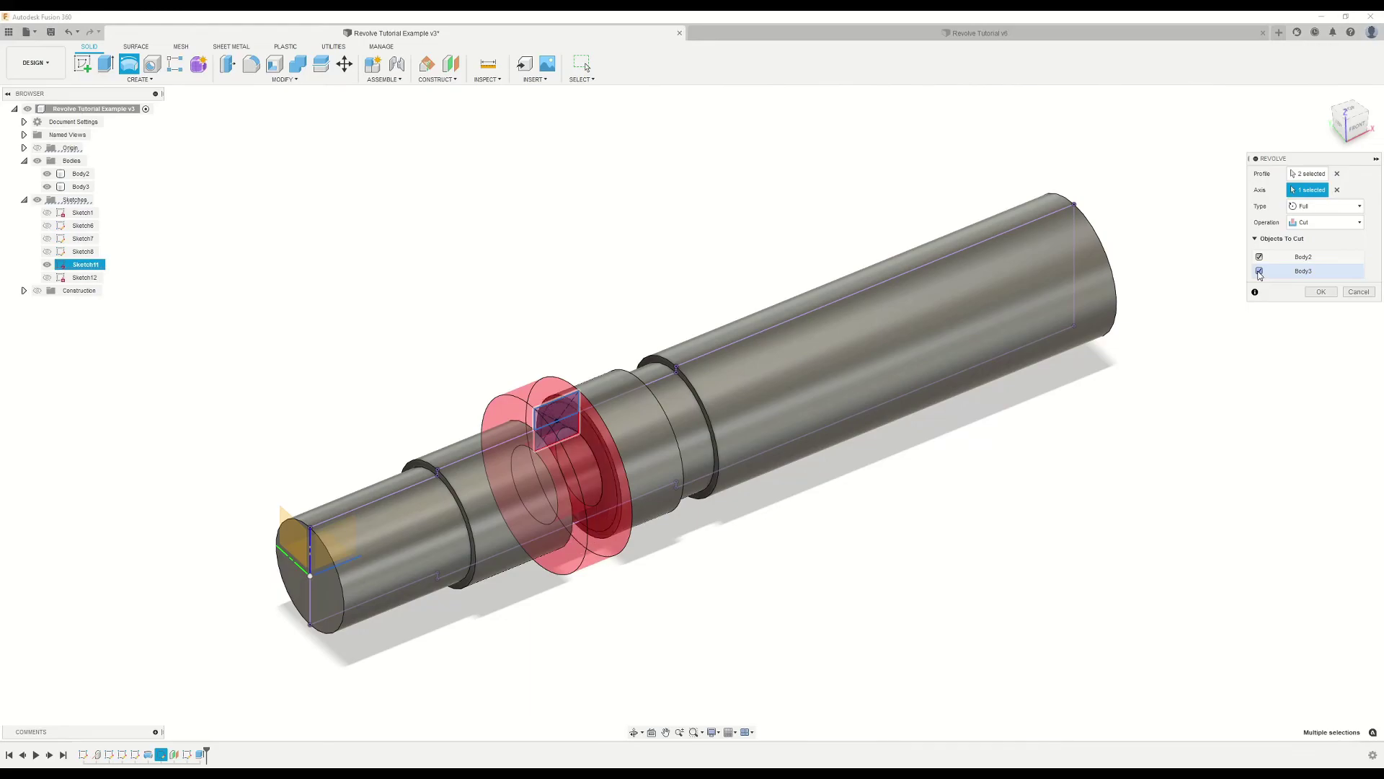
click(1259, 271)
click(1260, 271)
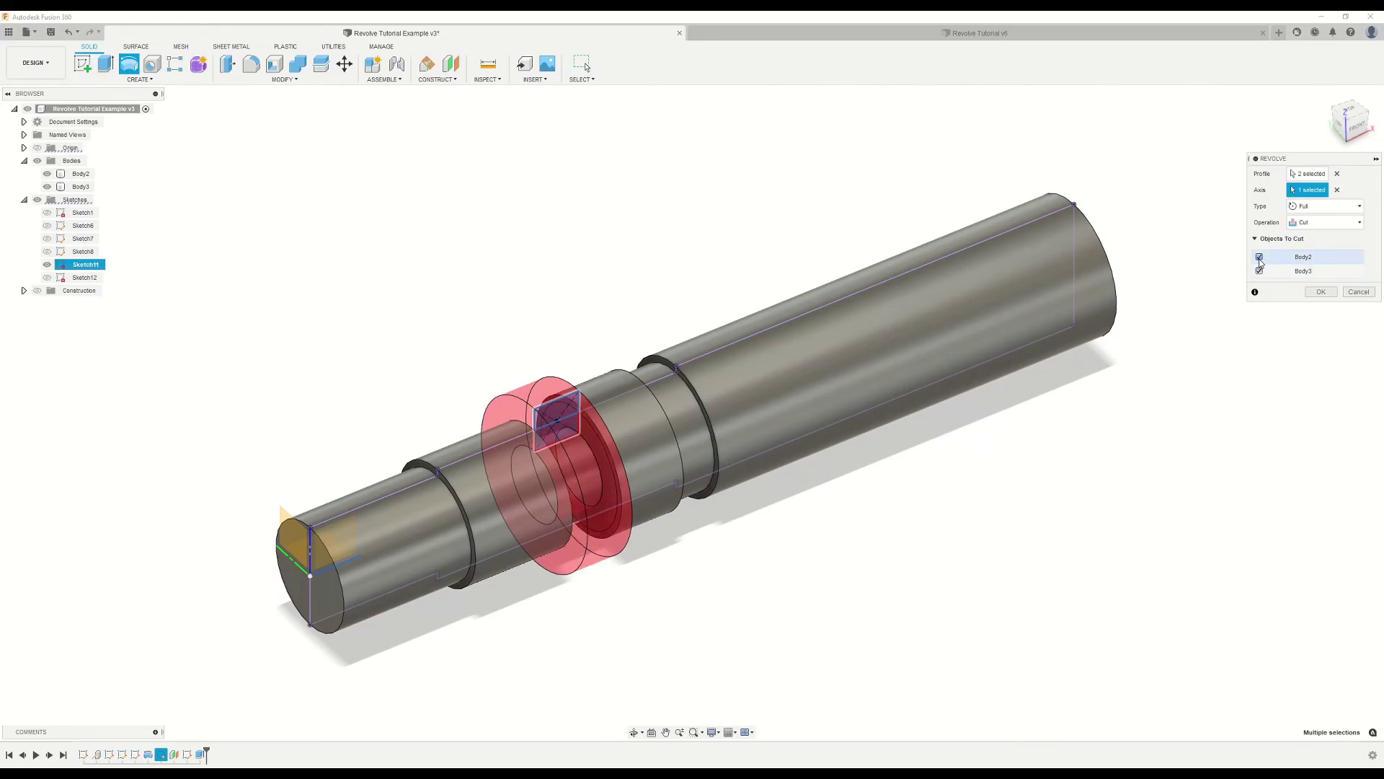
click(1259, 272)
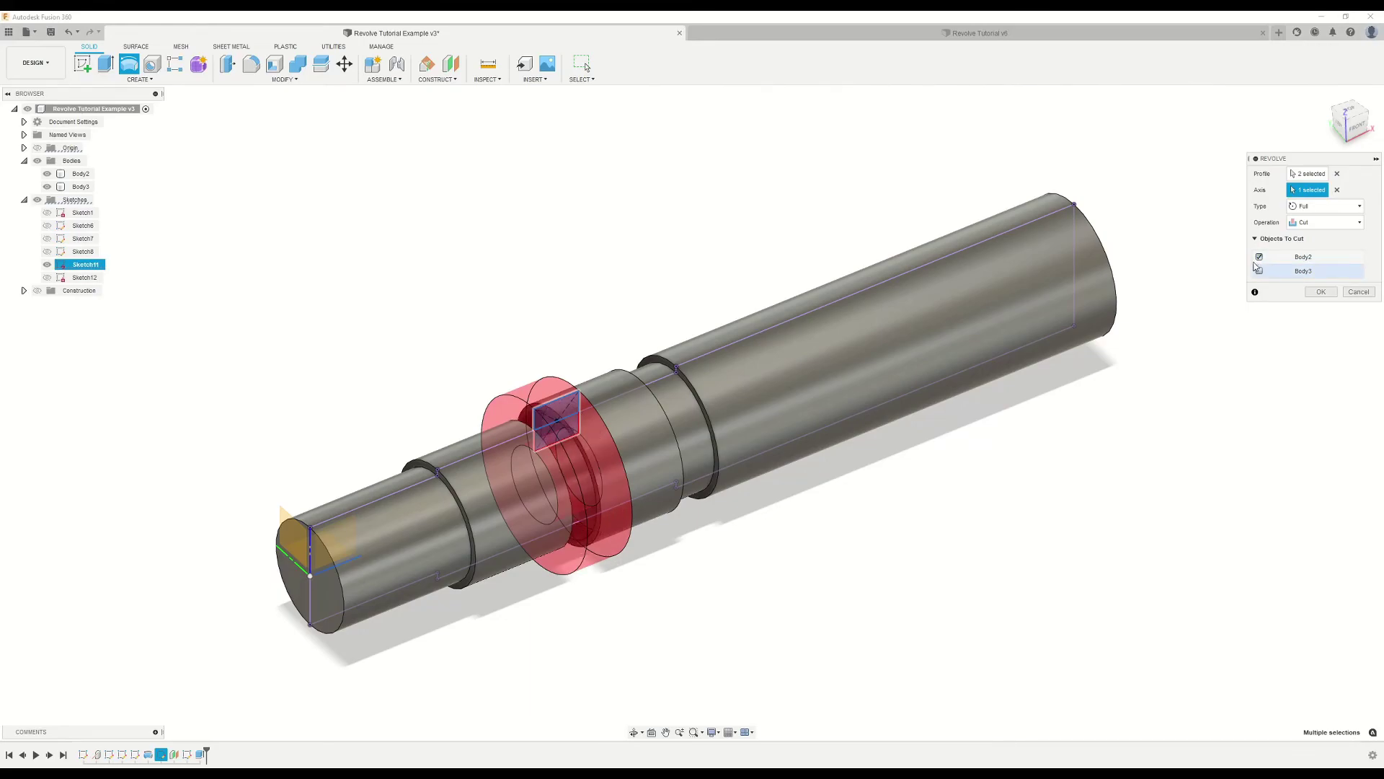
click(1259, 257)
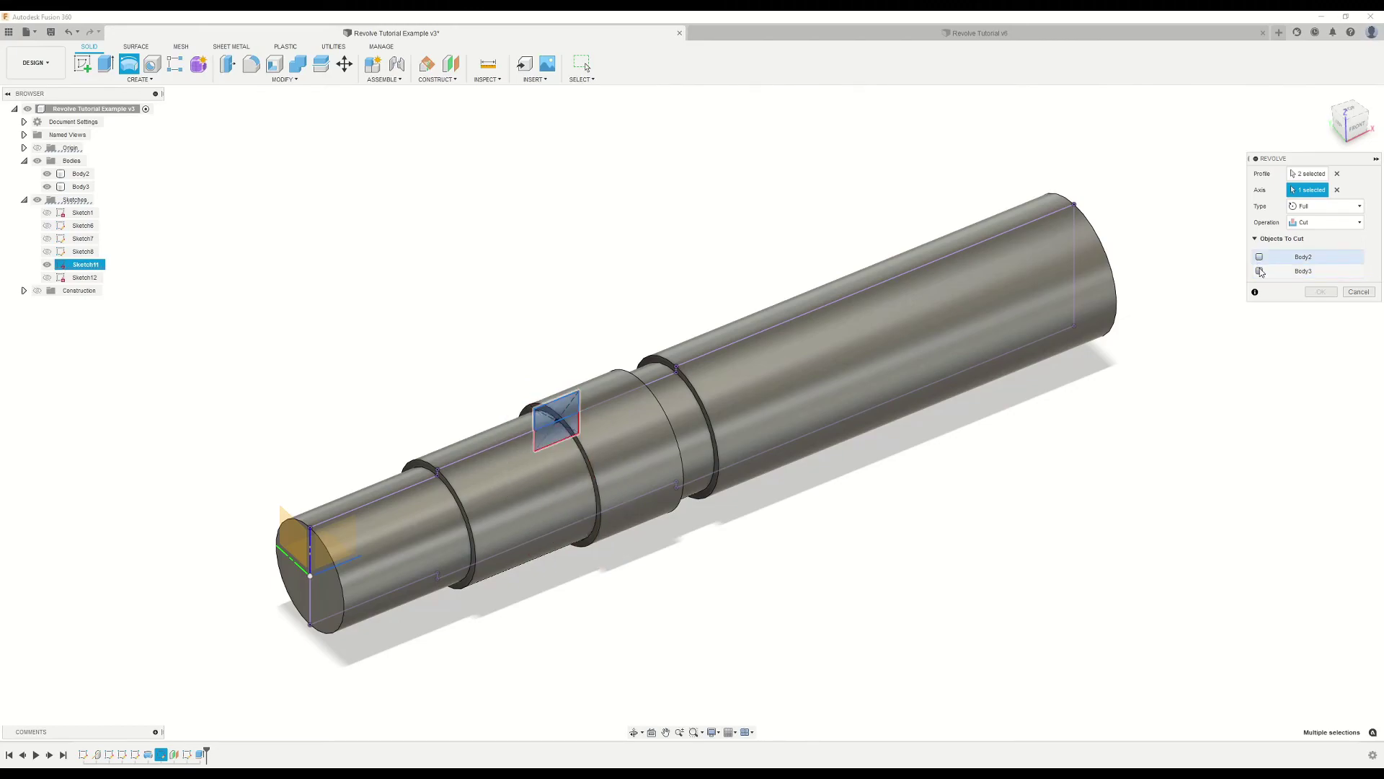
click(1260, 271)
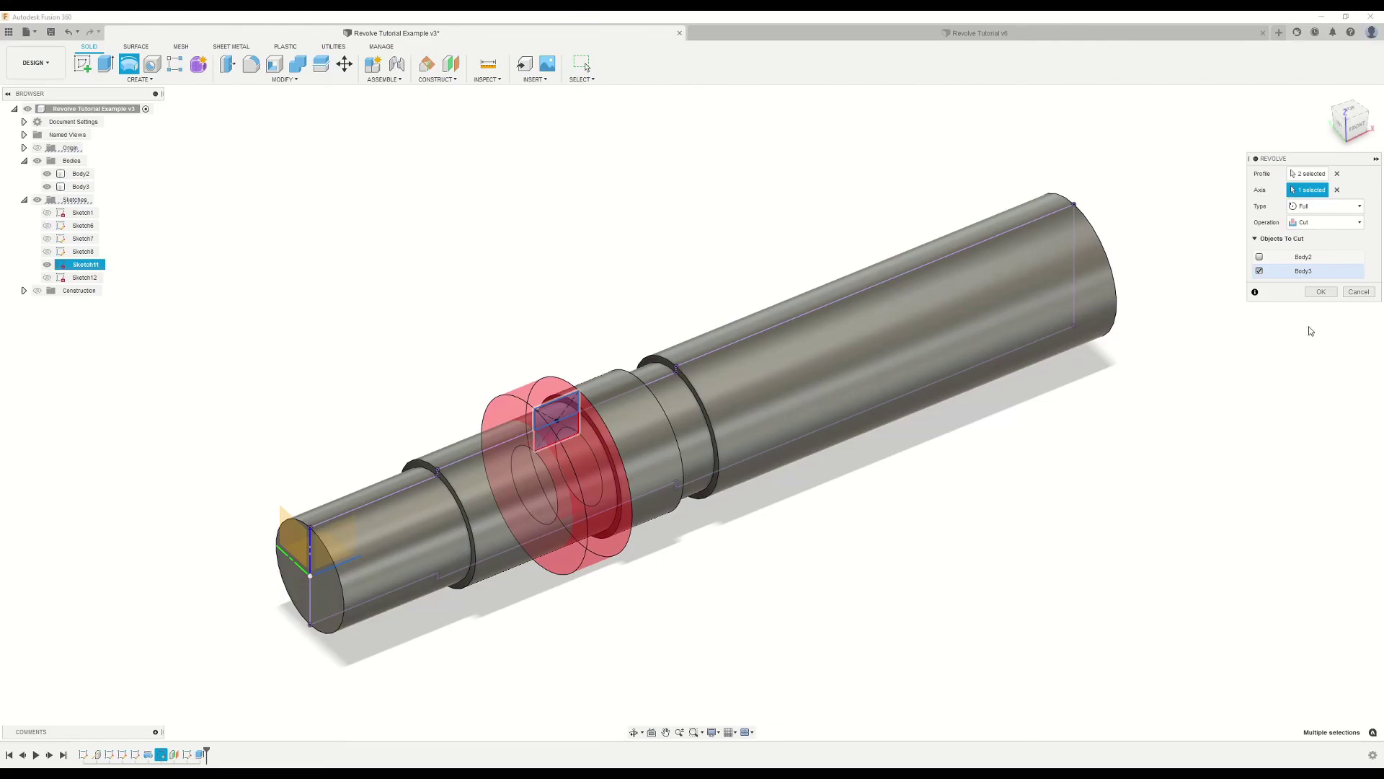
click(1320, 292)
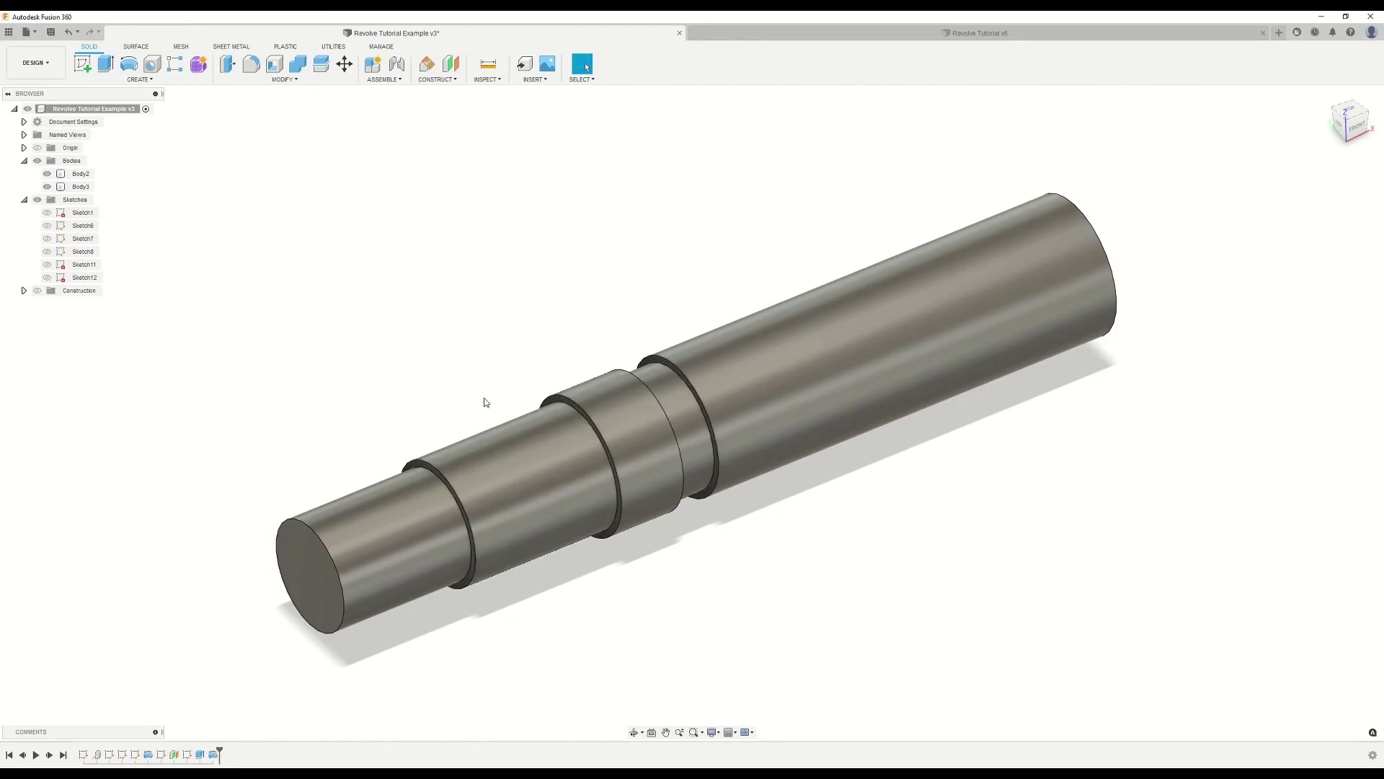
Step: Undo to the single shaft body, then revolve the square collar profile with Intersect
key(ctrl+z)
key(ctrl+z)
key(ctrl+z)
click(129, 64)
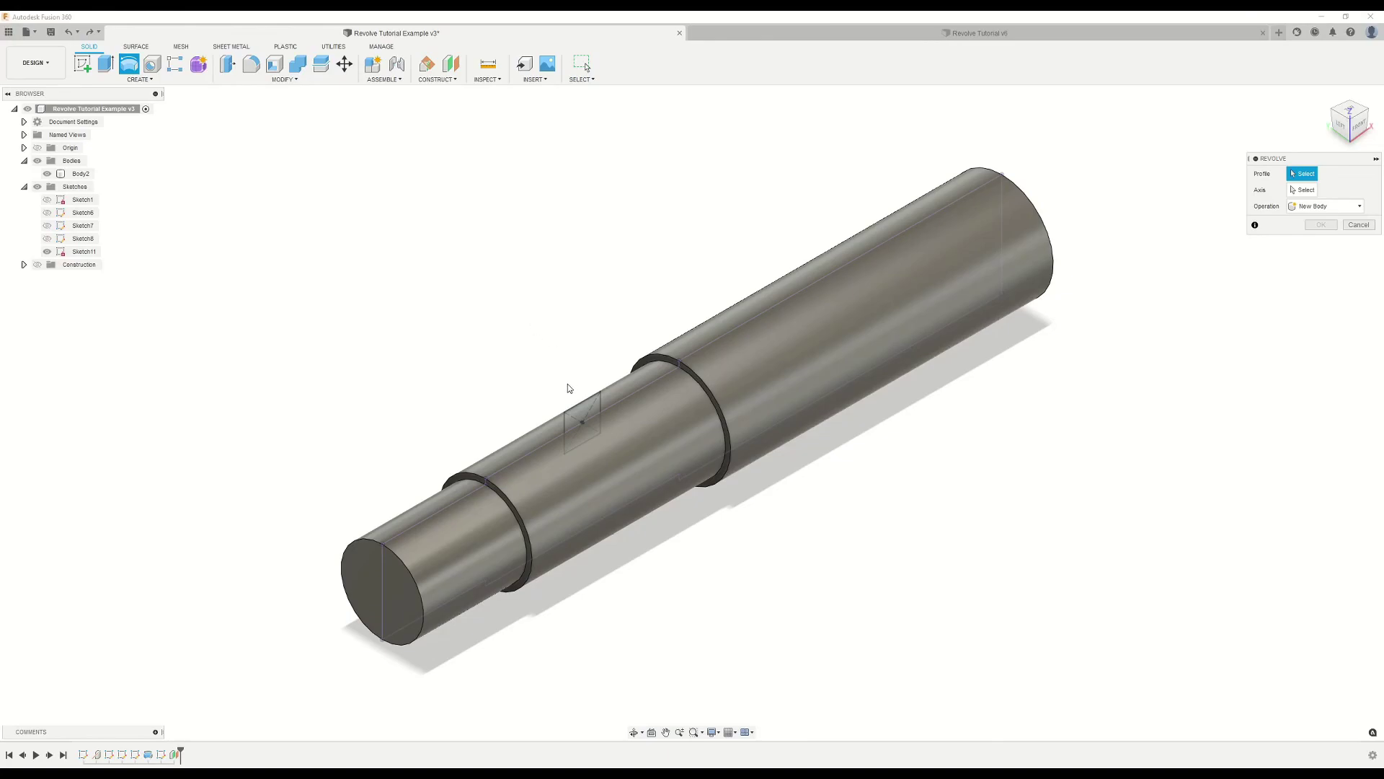
click(584, 412)
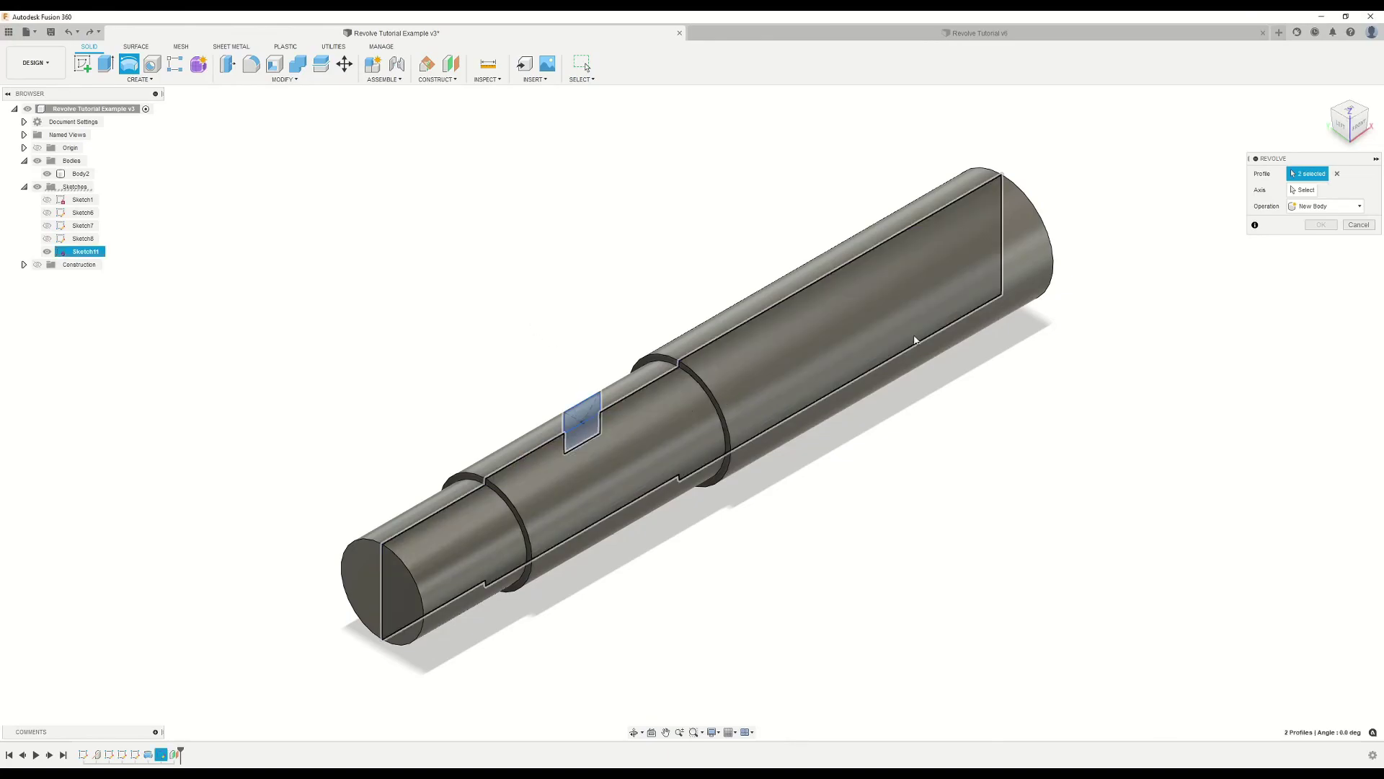
click(416, 574)
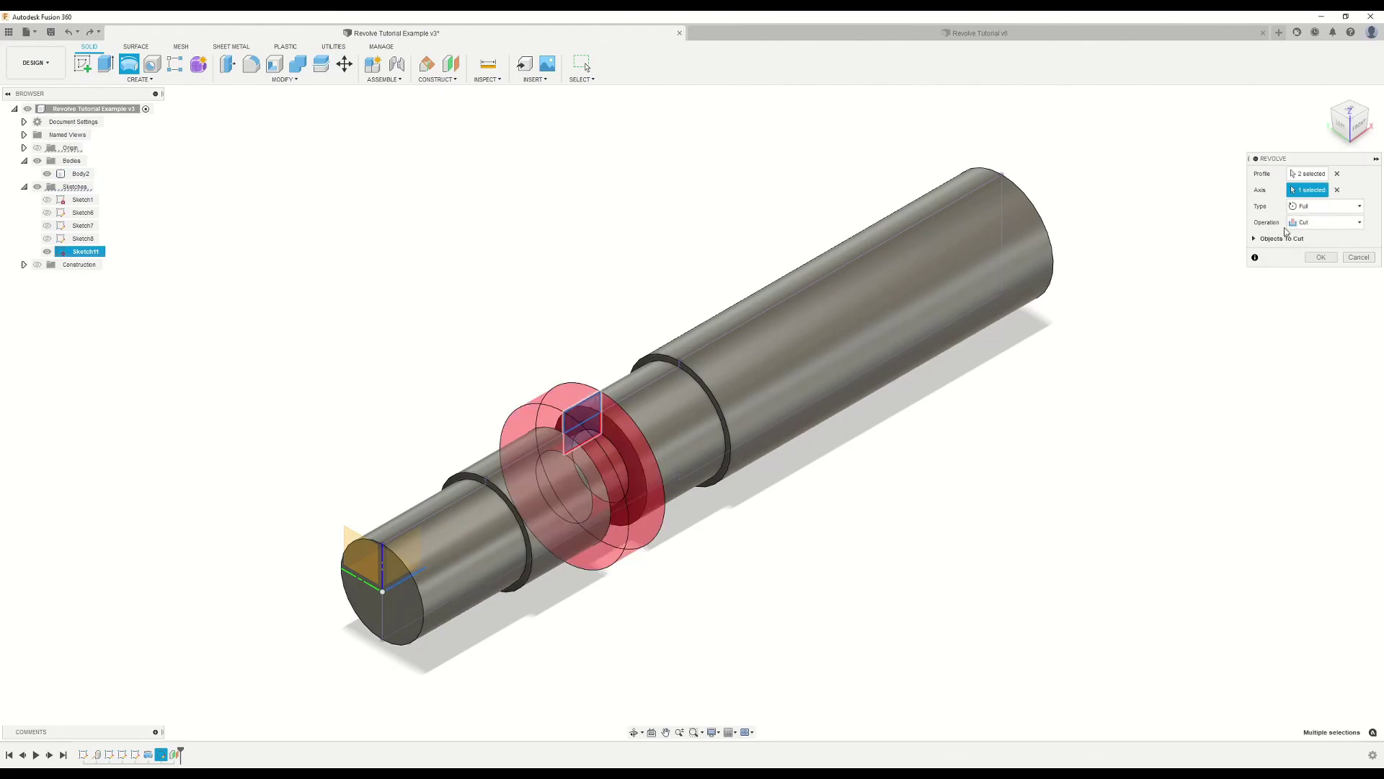
click(1310, 223)
click(1312, 261)
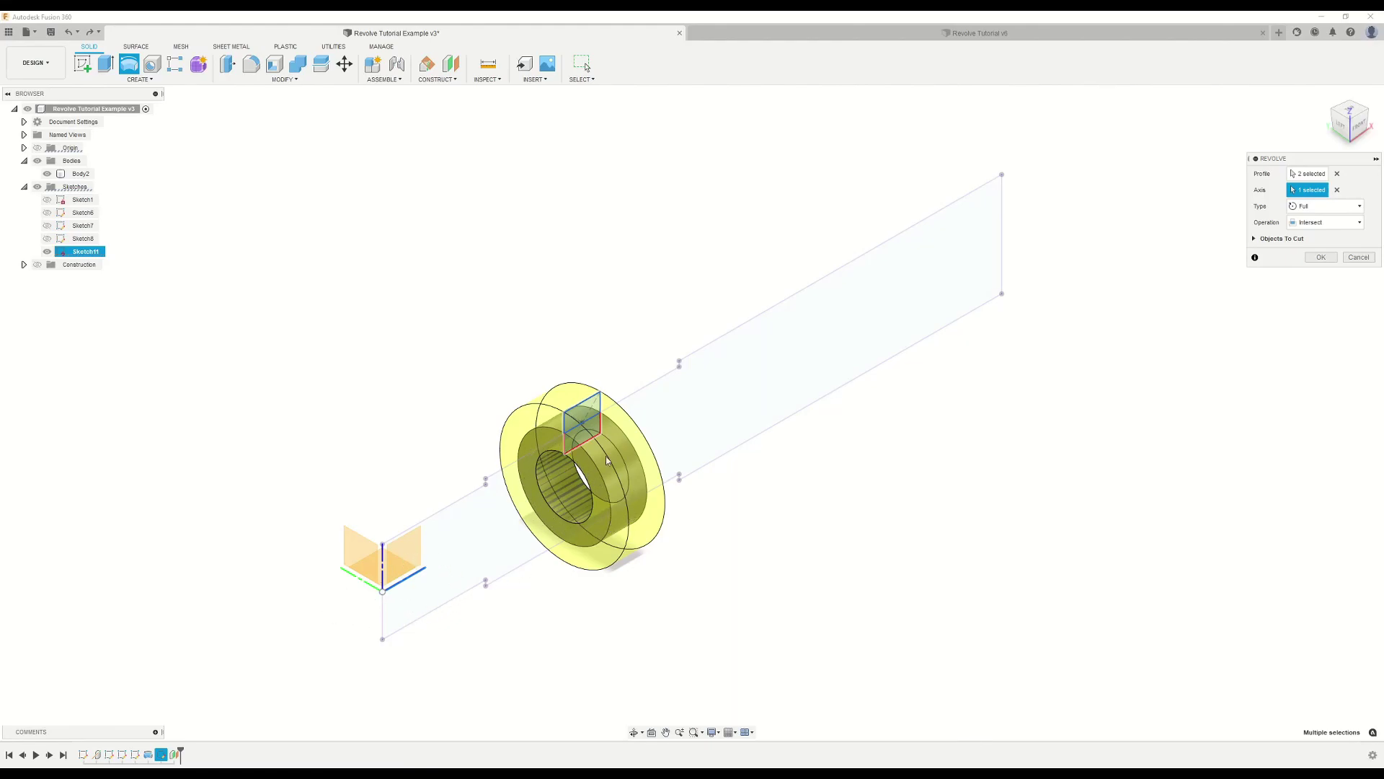
click(1316, 258)
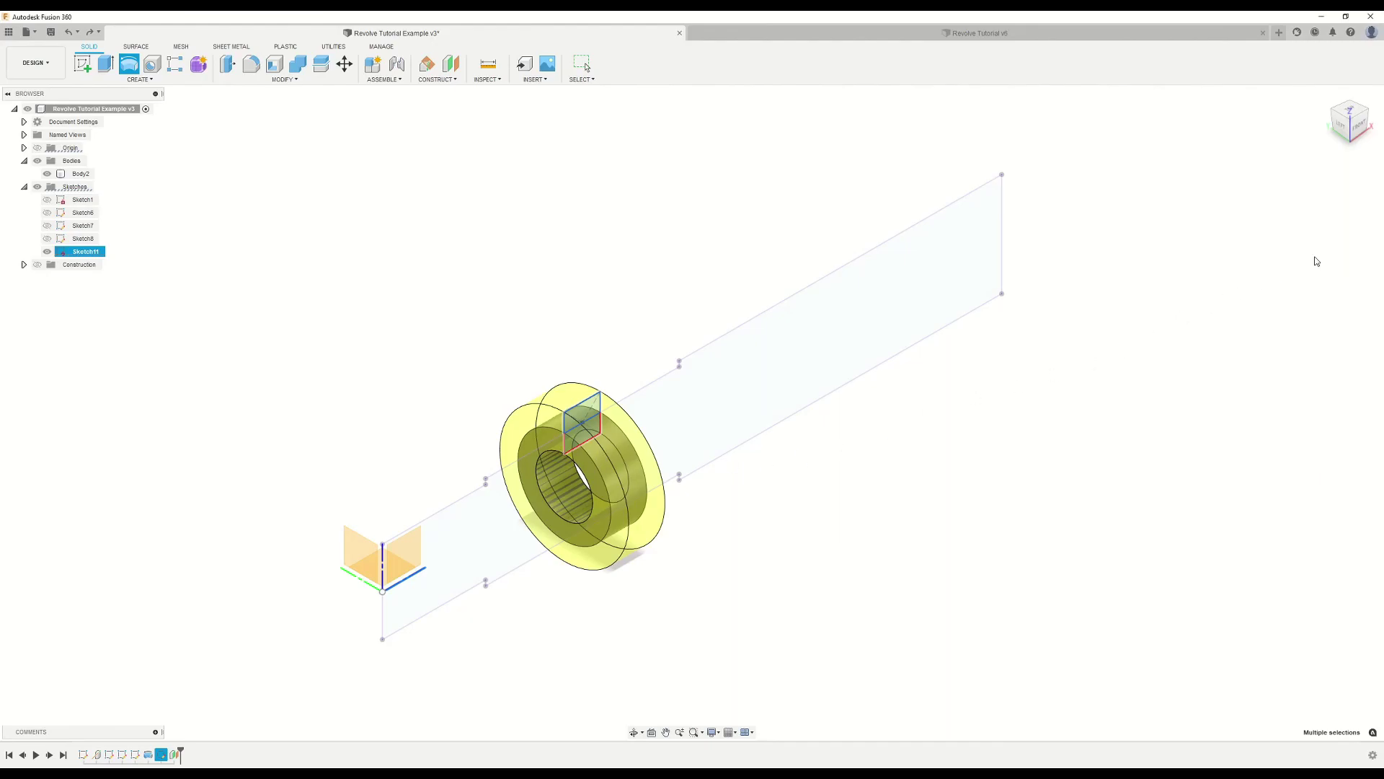